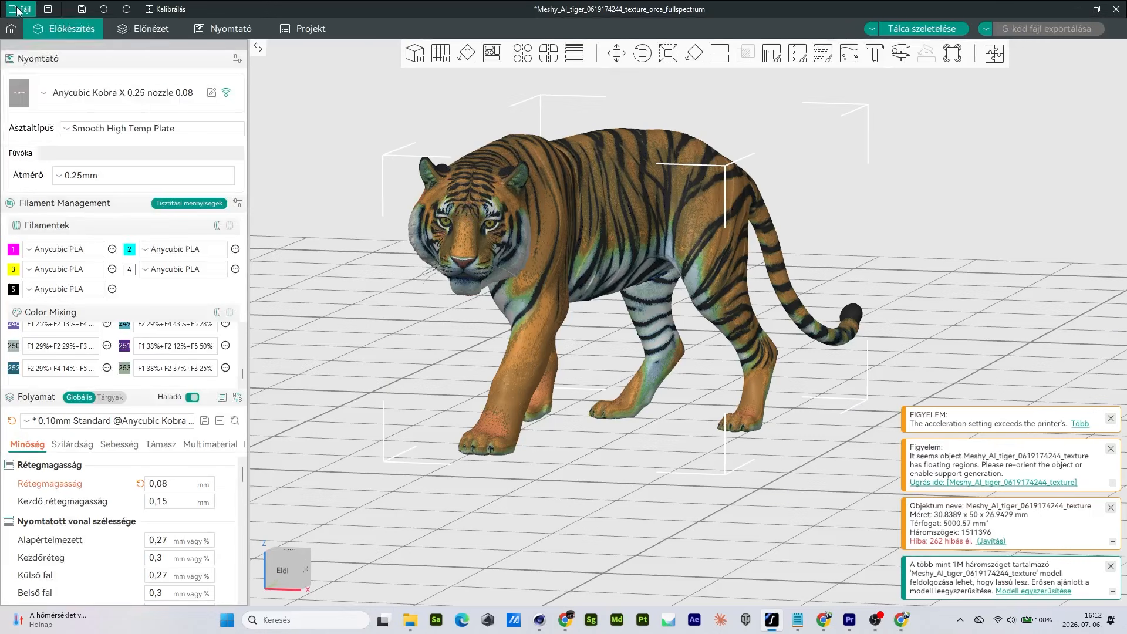
Start a new project, discarding the unsaved tiger project and the modified layer height preset value
click(30, 26)
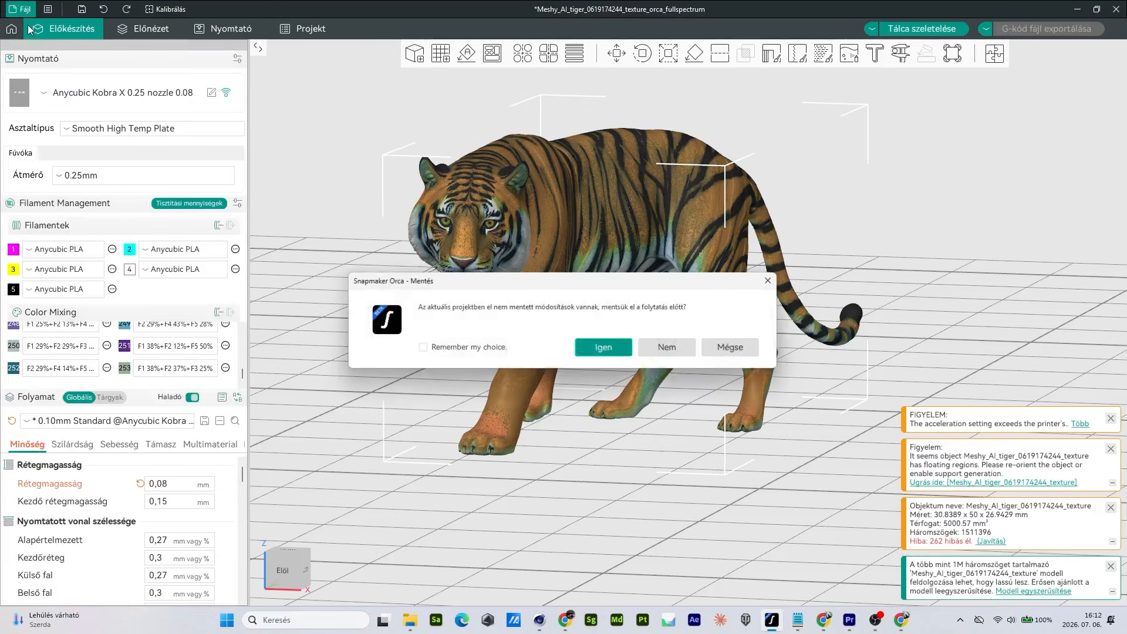
click(669, 347)
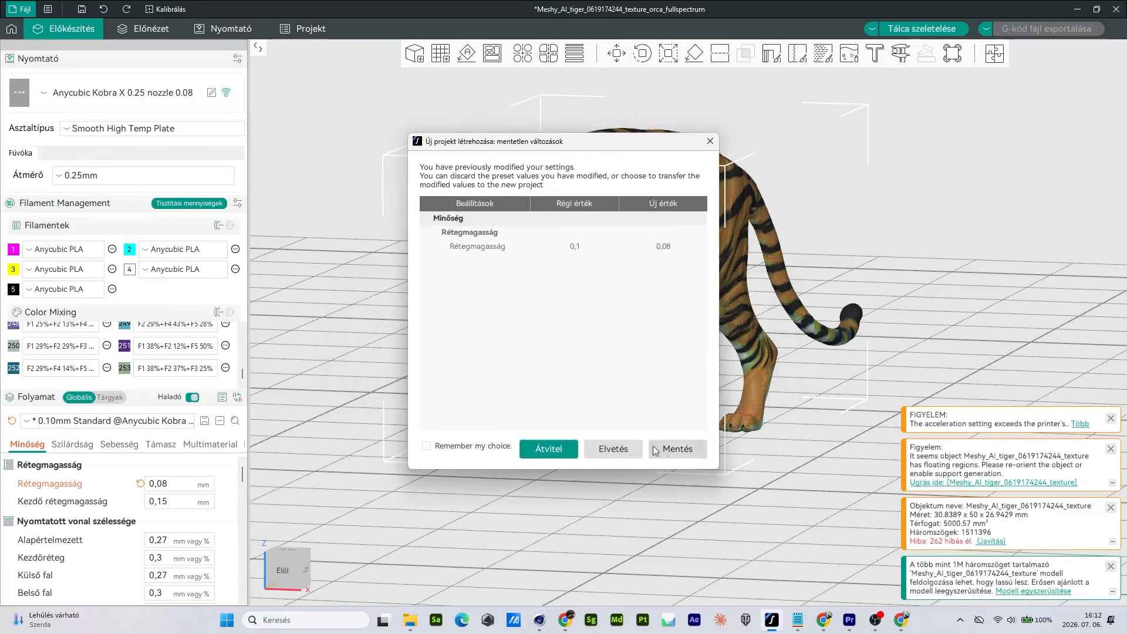
click(628, 449)
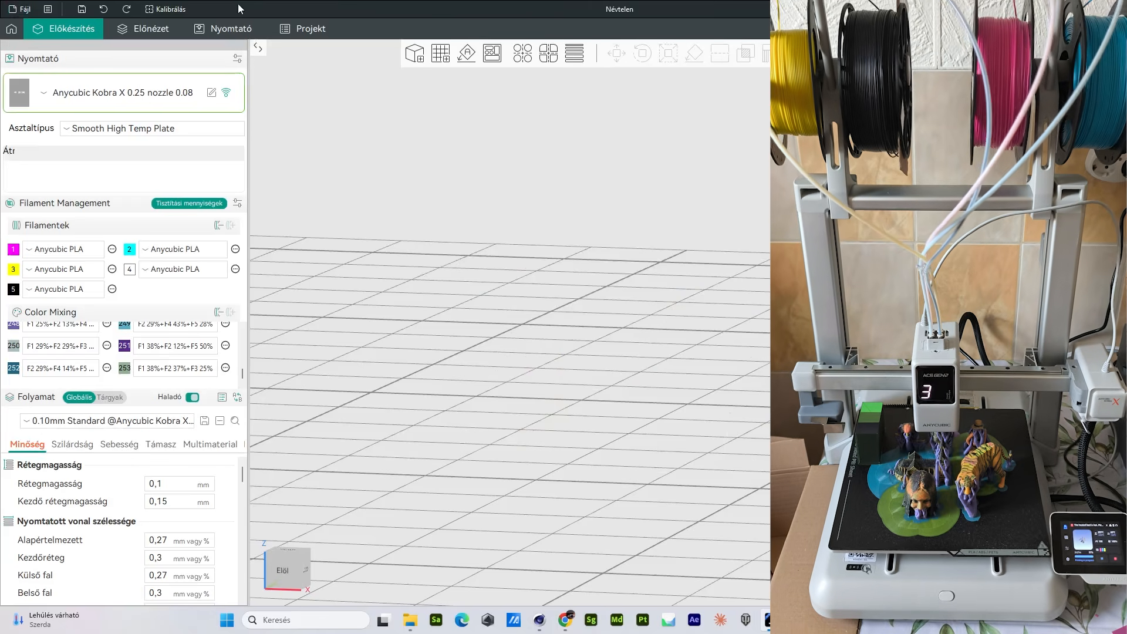
Switch to the Orca Full Spectrum texture converter page and review its settings down to the filament slots
drag(221, 6, 449, 49)
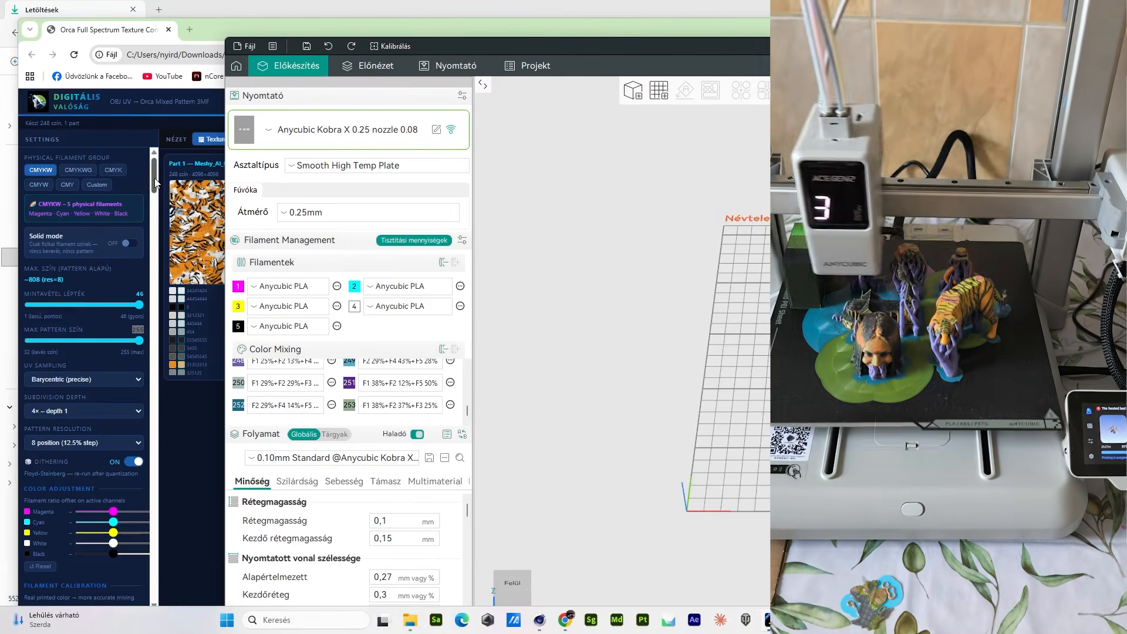
double_click(433, 28)
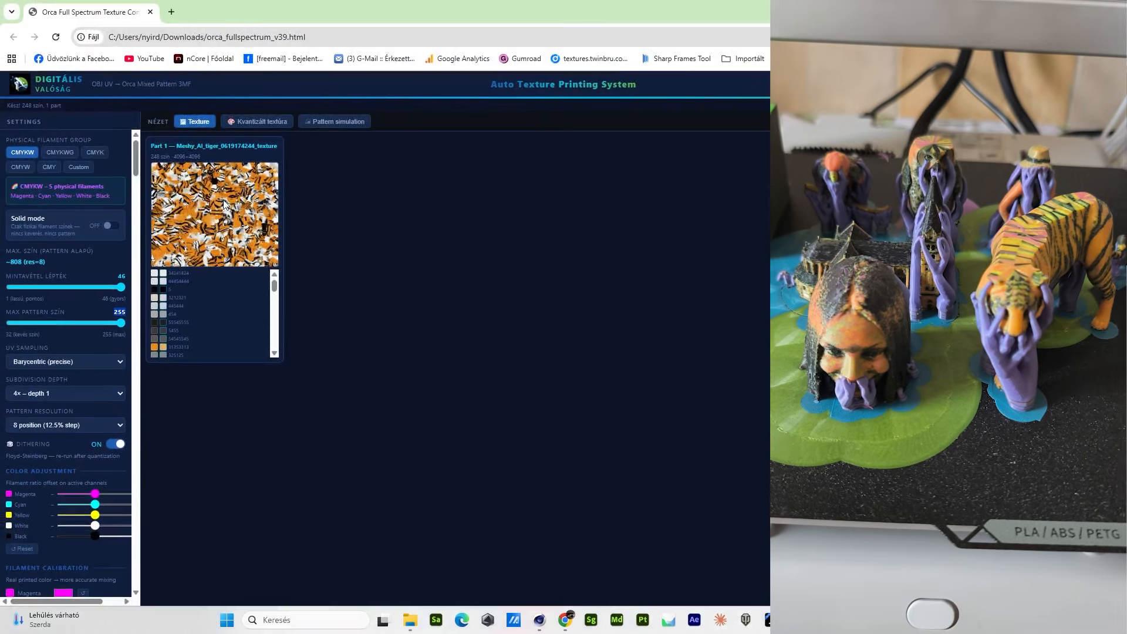
mouse_move(137, 160)
mouse_down()
mouse_move(137, 209)
mouse_move(137, 182)
mouse_up()
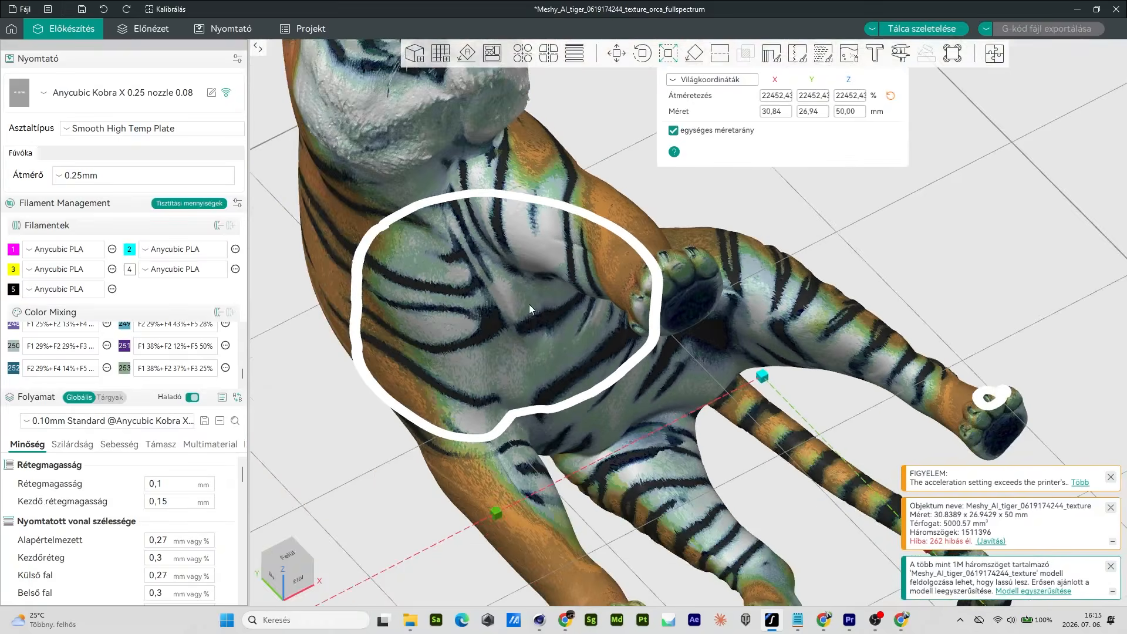
scroll(530, 304, down, 10)
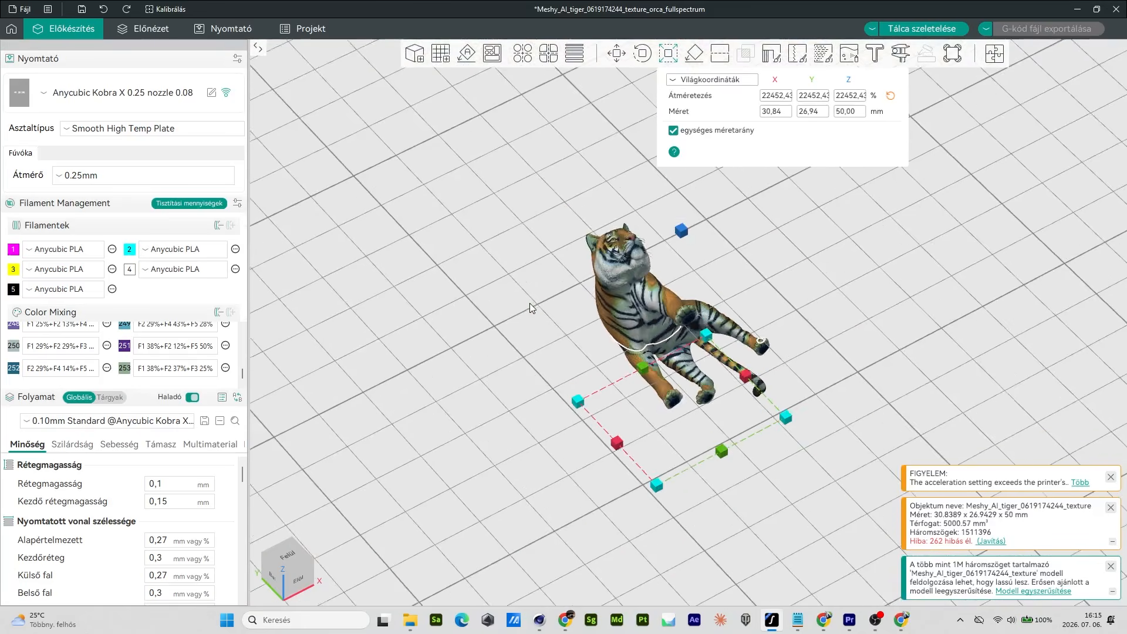
Rotate the tiger model 90° about the X axis so it stands on its feet
scroll(530, 303, down, 3)
click(642, 53)
click(724, 95)
text(9)
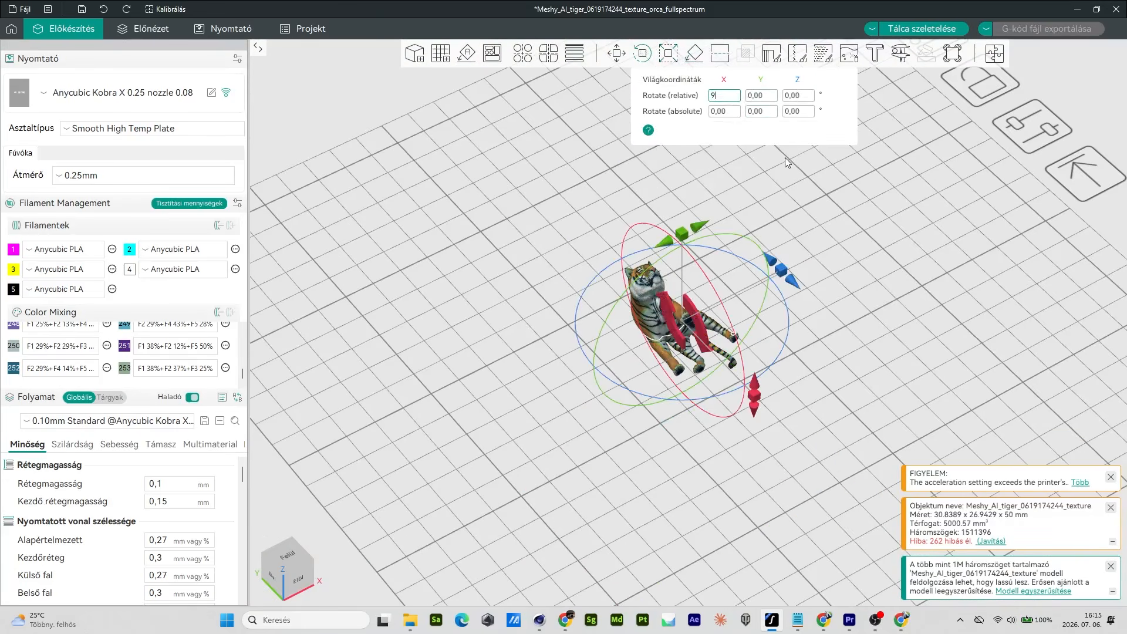
text(0)
key(Return)
Raise the tiger model along the Z axis to a position of about 13.47 mm
drag(901, 290, 815, 265)
click(617, 53)
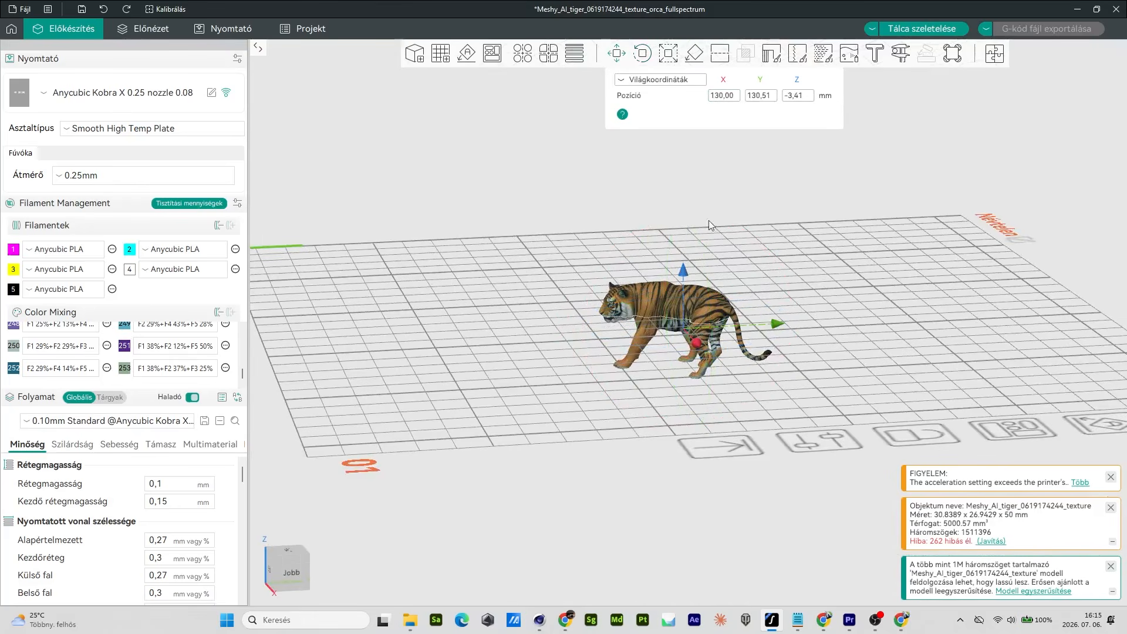
drag(684, 269, 739, 214)
mouse_move(785, 370)
mouse_down()
mouse_move(761, 383)
mouse_move(772, 368)
mouse_up()
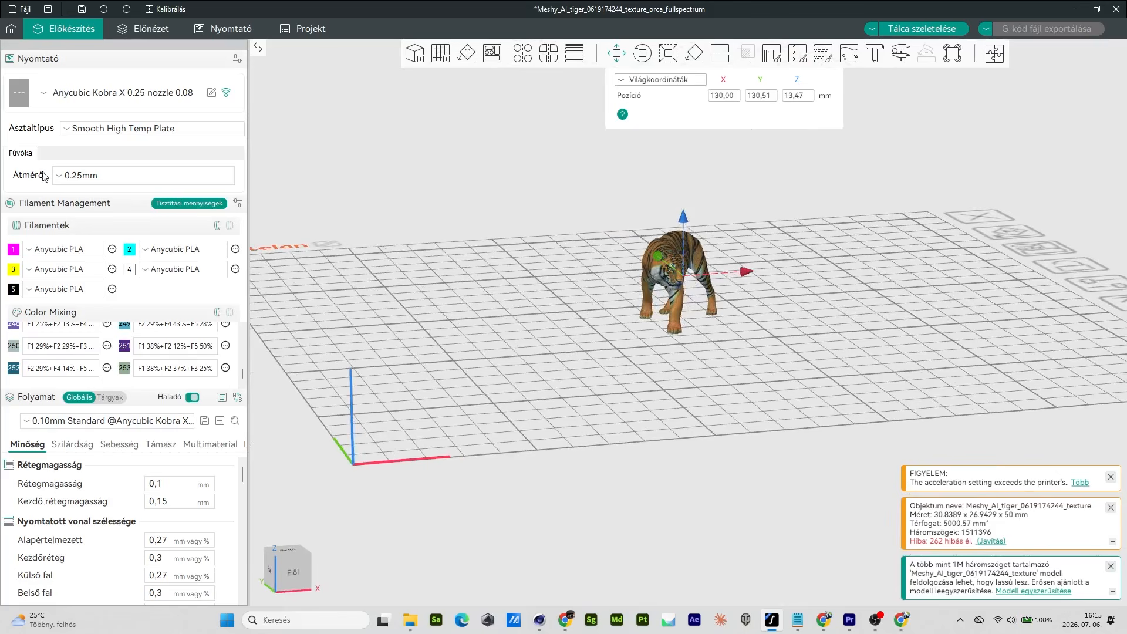
click(50, 94)
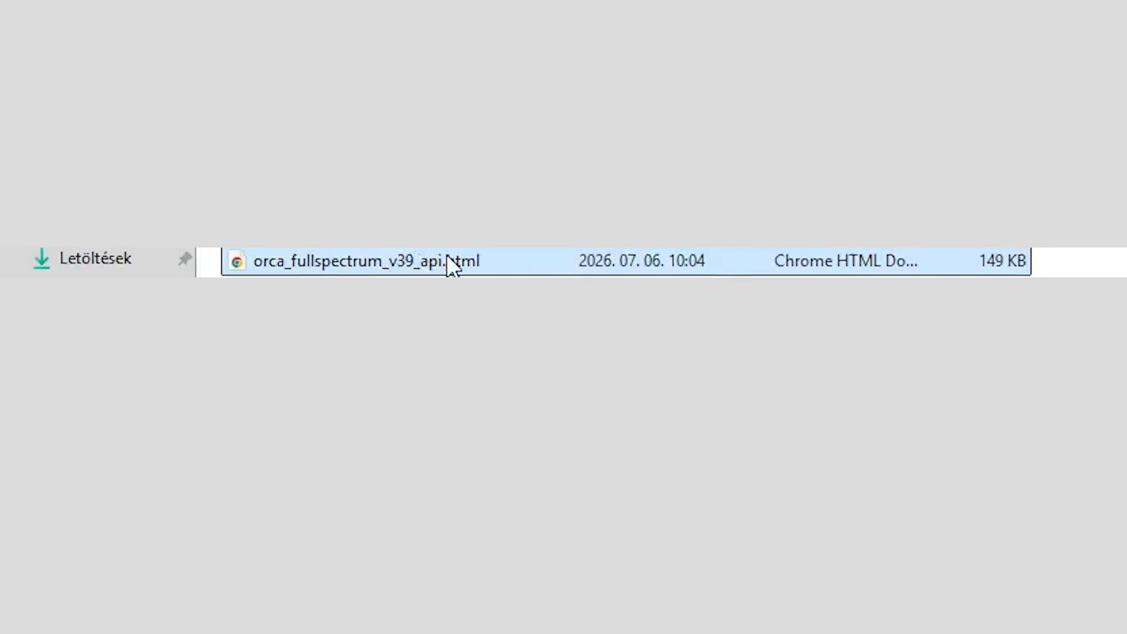
double_click(417, 243)
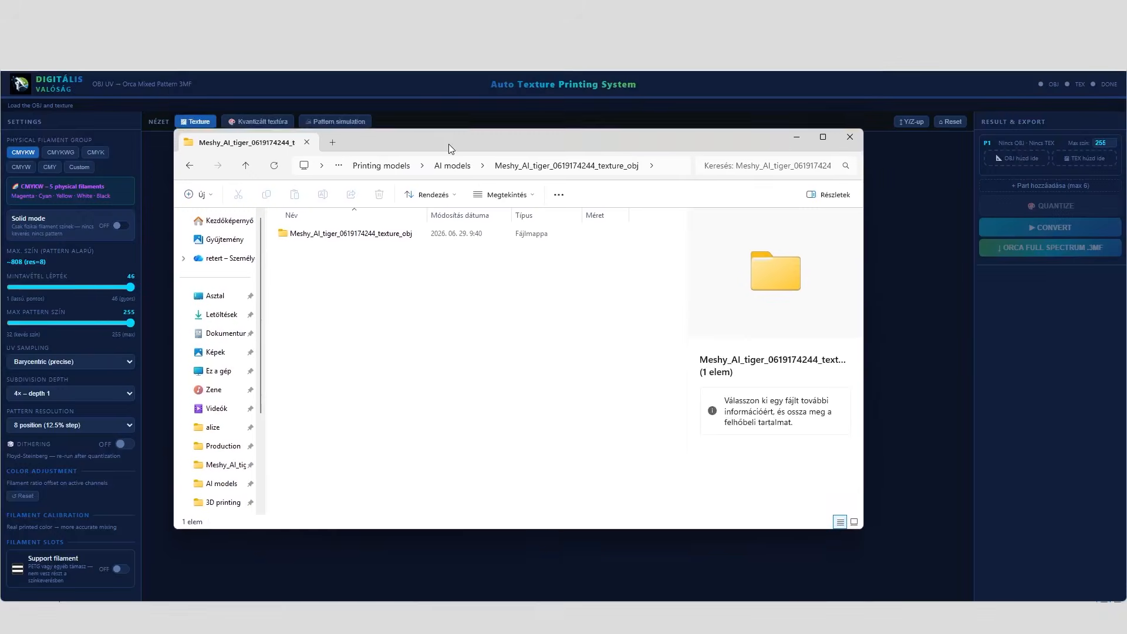
drag(449, 143, 445, 175)
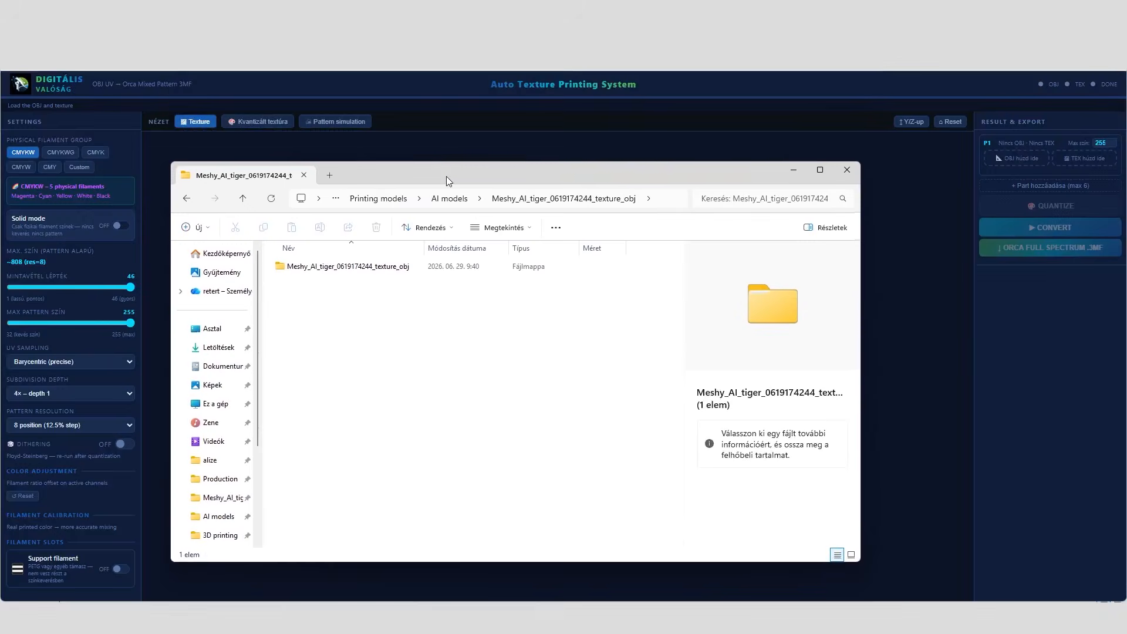
double_click(381, 269)
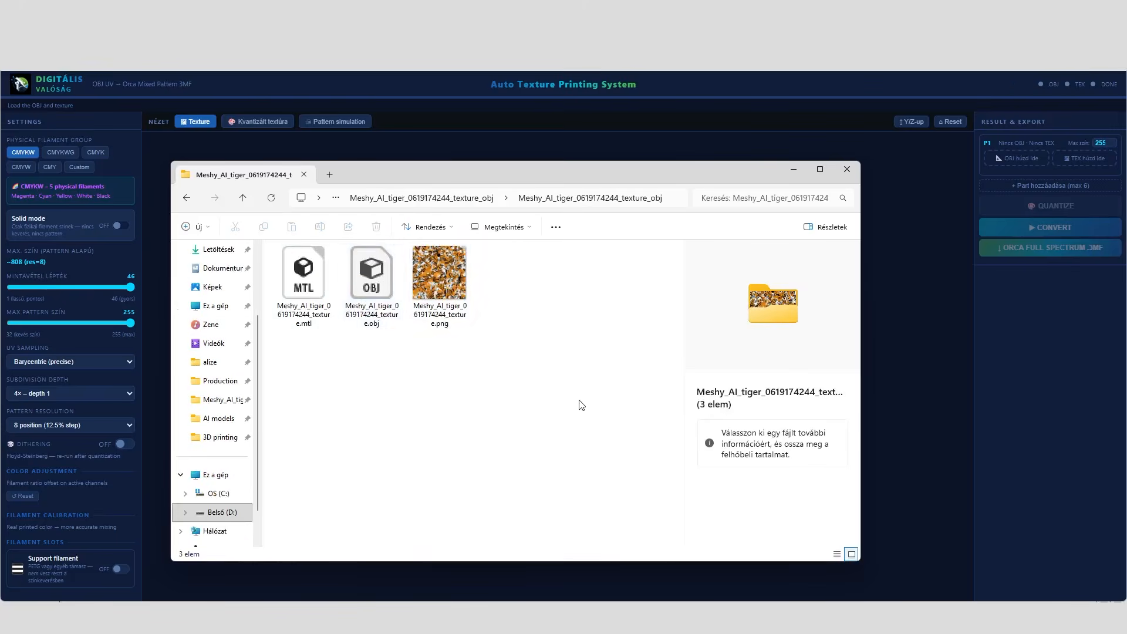
click(373, 277)
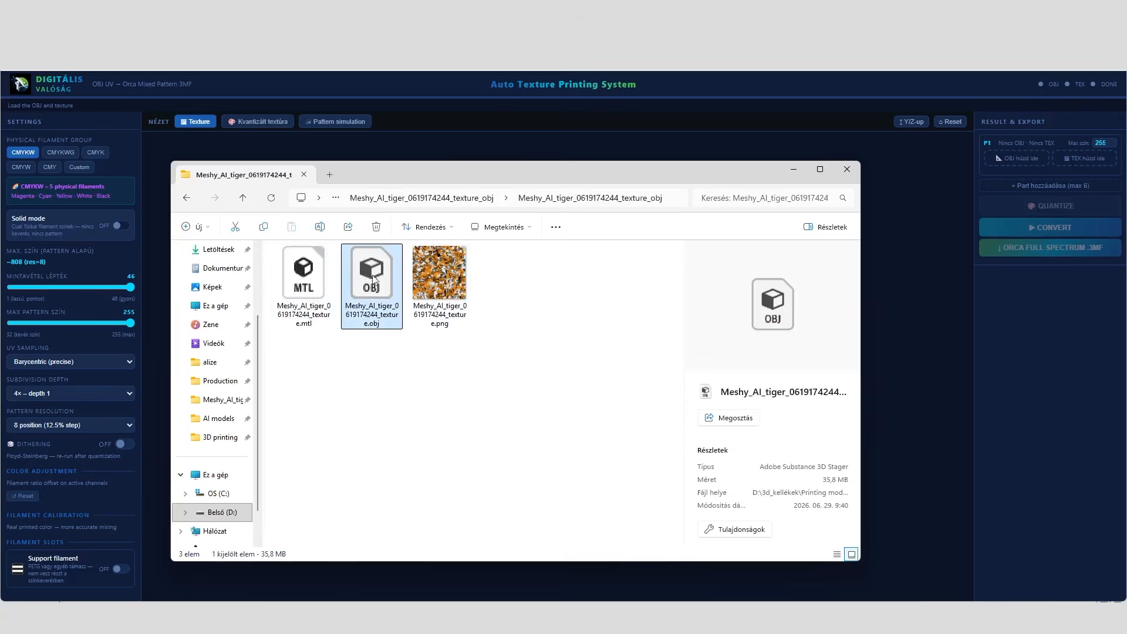
ctrl+click(447, 281)
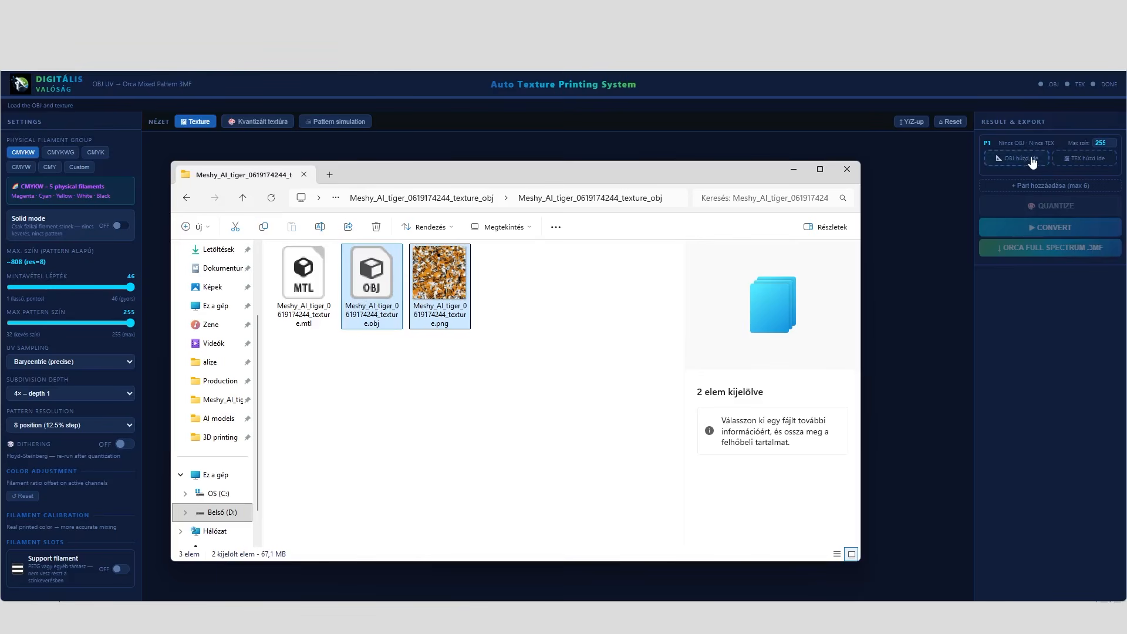
click(793, 170)
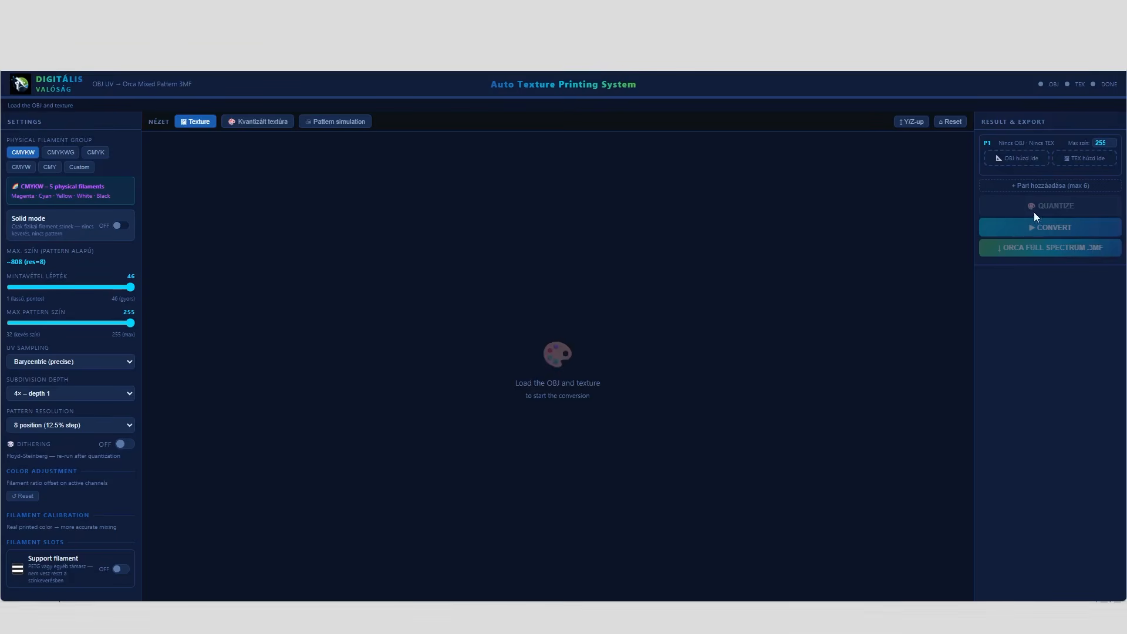
click(1018, 160)
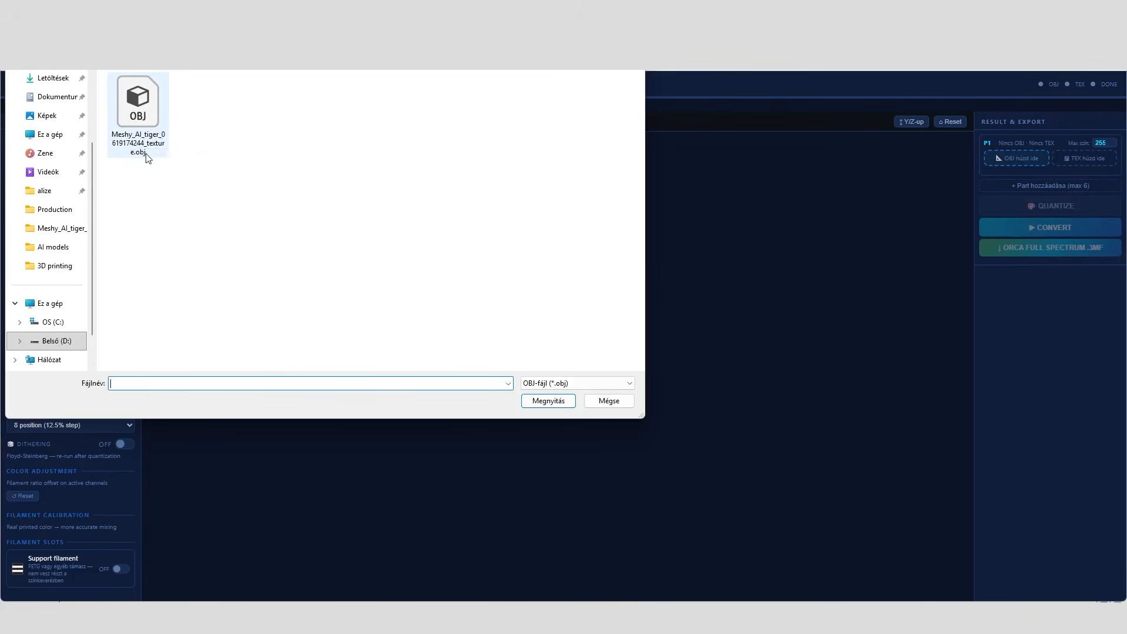
click(137, 91)
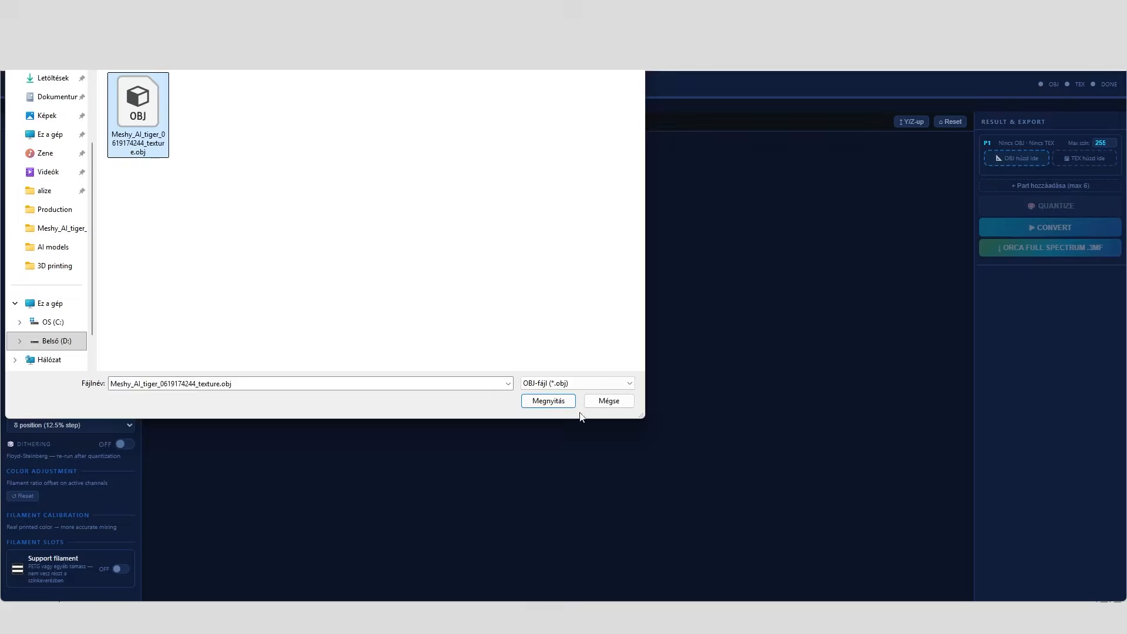
click(552, 402)
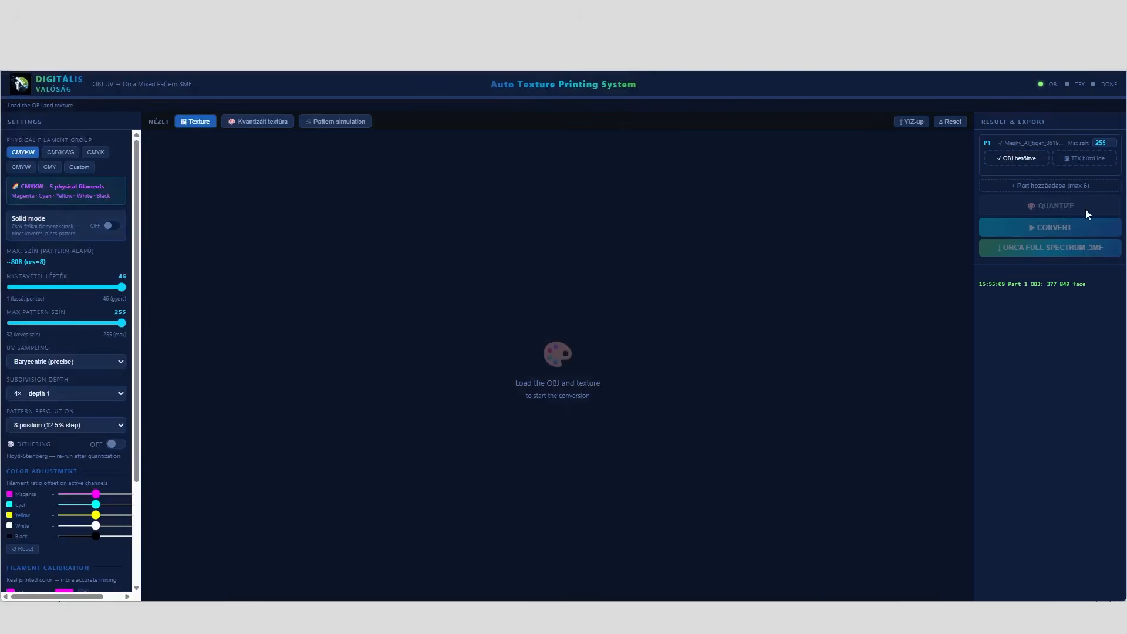
click(1084, 157)
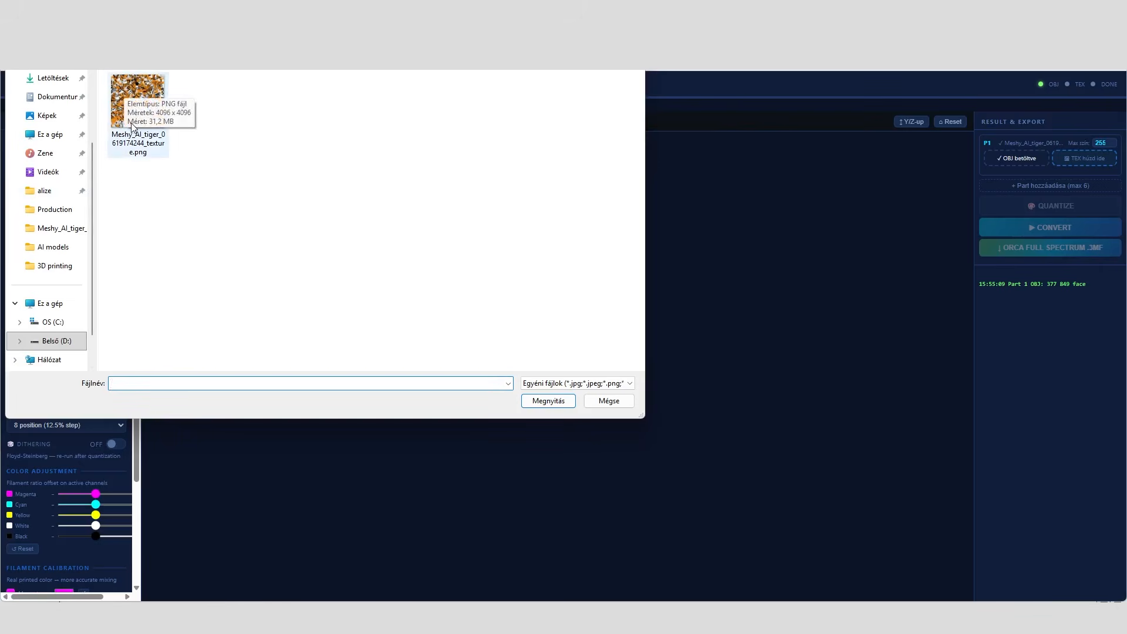
click(120, 118)
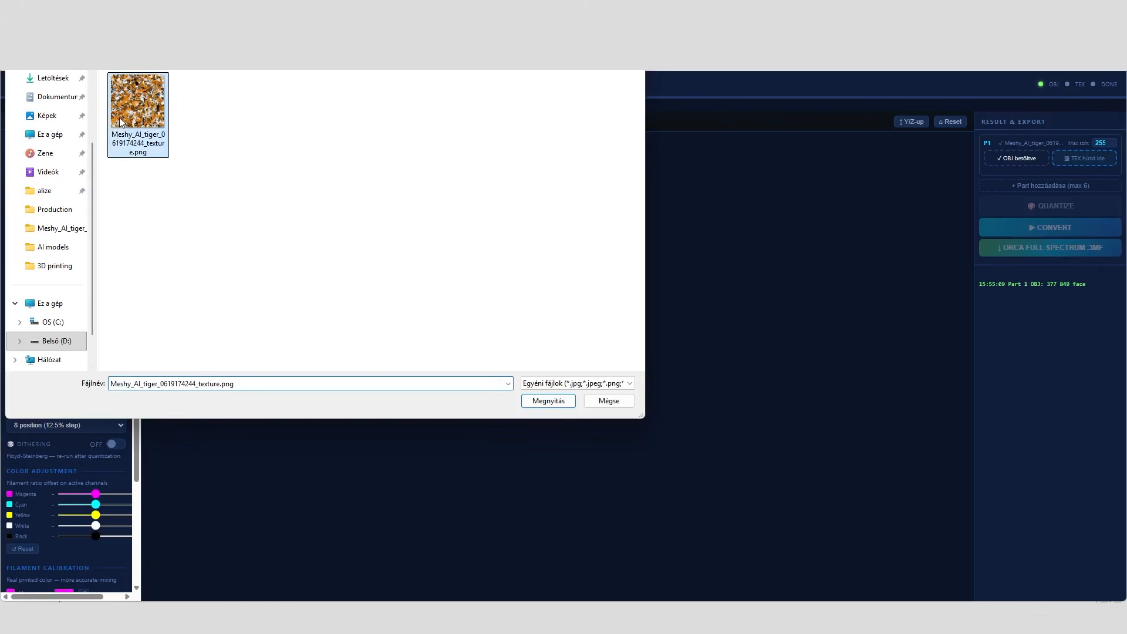
click(566, 404)
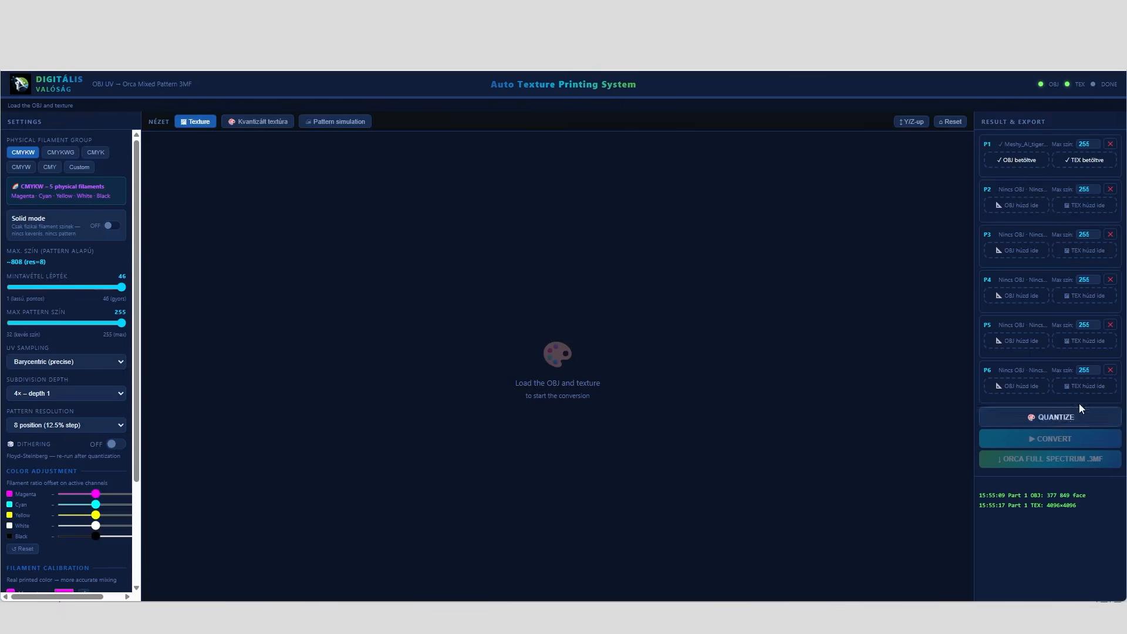
Remove the empty part slots P6, P5, P4 and P3
click(1110, 371)
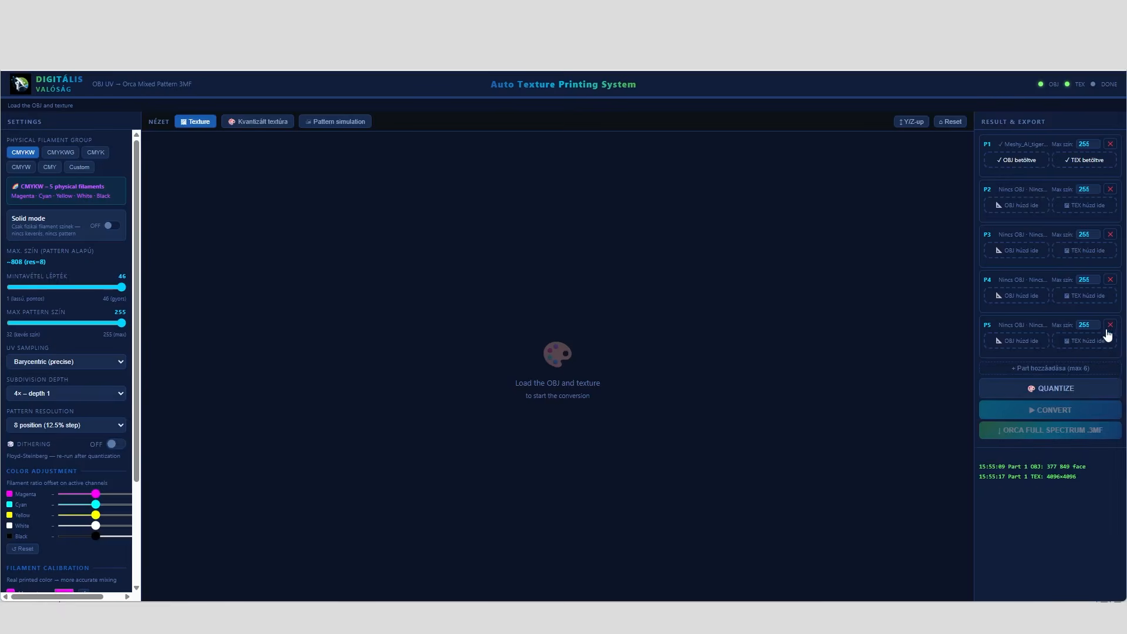
click(1109, 327)
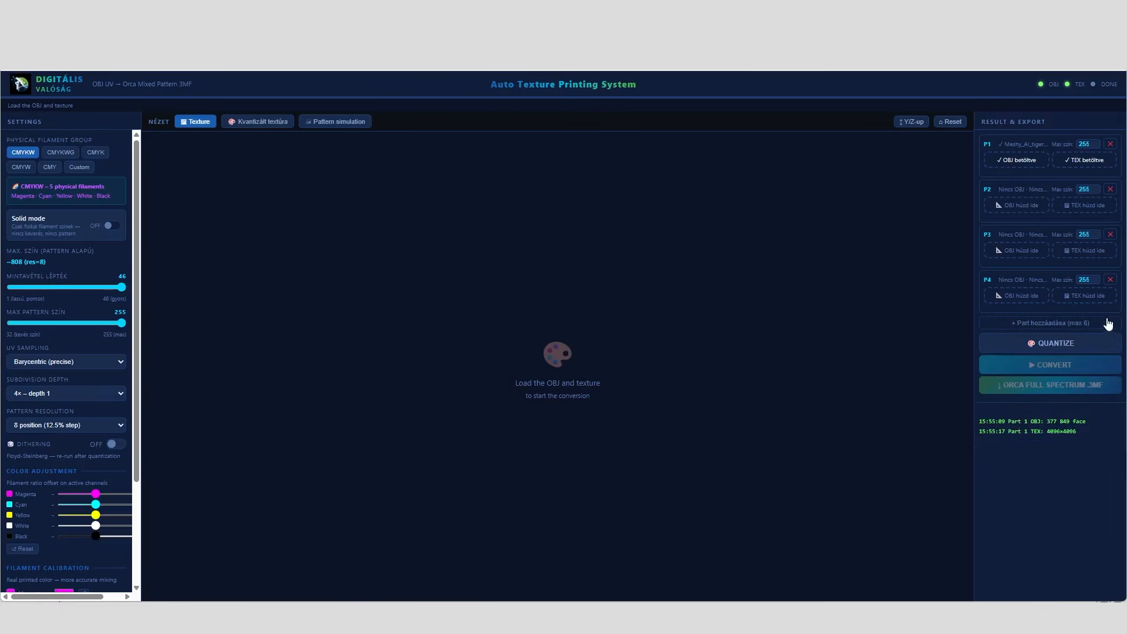
click(1109, 280)
click(1110, 236)
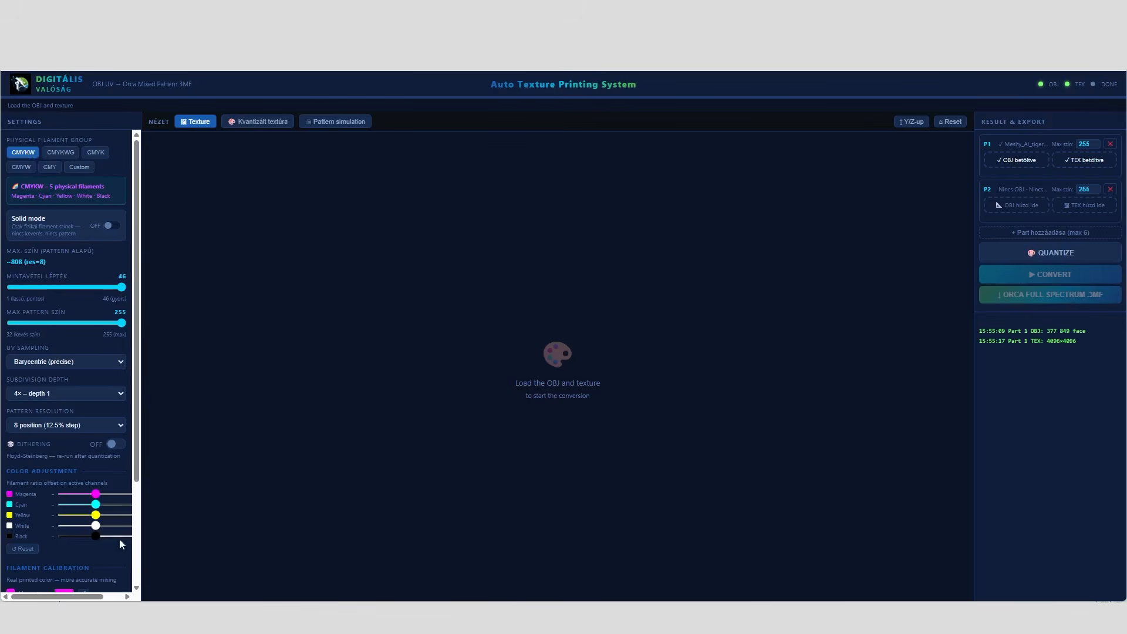
Set the physical filament group to CMYKWG and review its color adjustment and calibration channels
drag(137, 452, 150, 543)
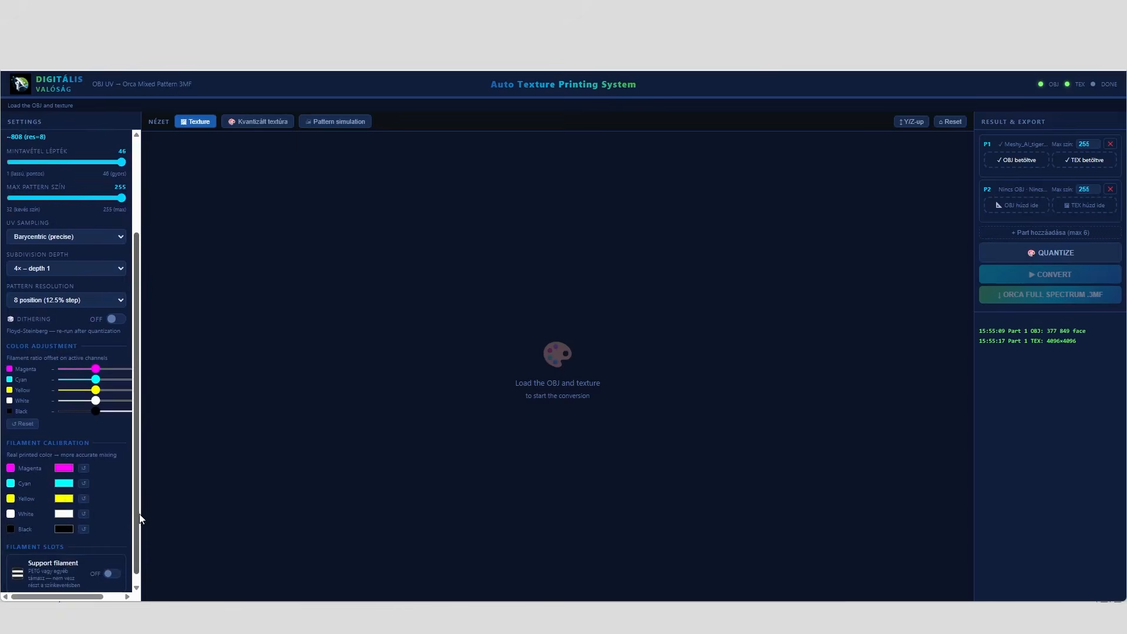
scroll(136, 511, up, 2)
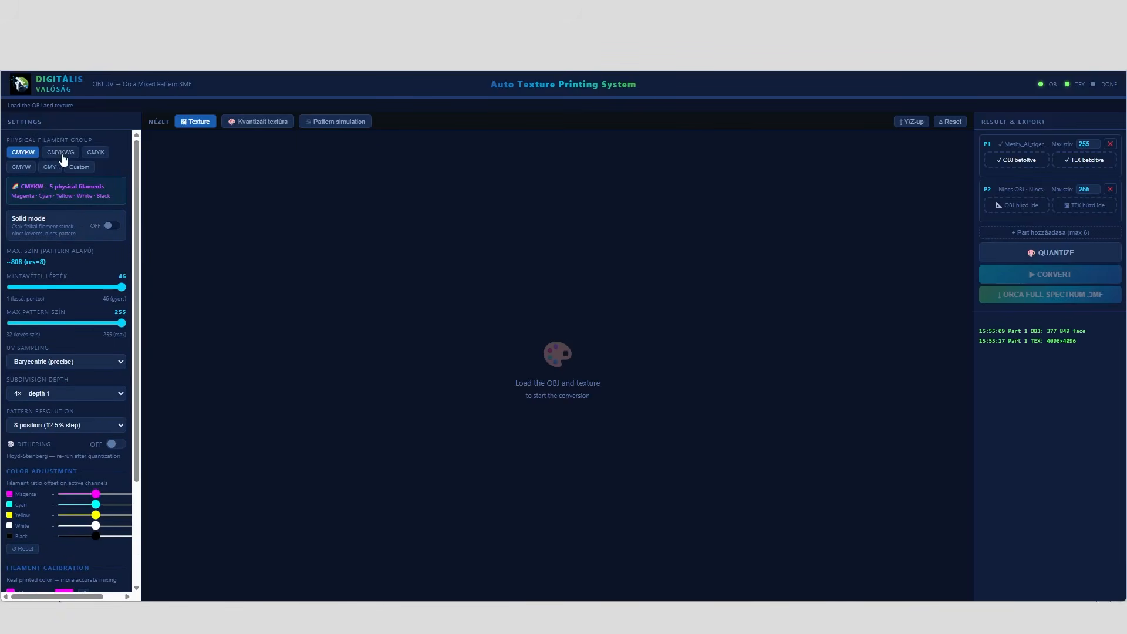
click(60, 153)
drag(139, 280, 163, 391)
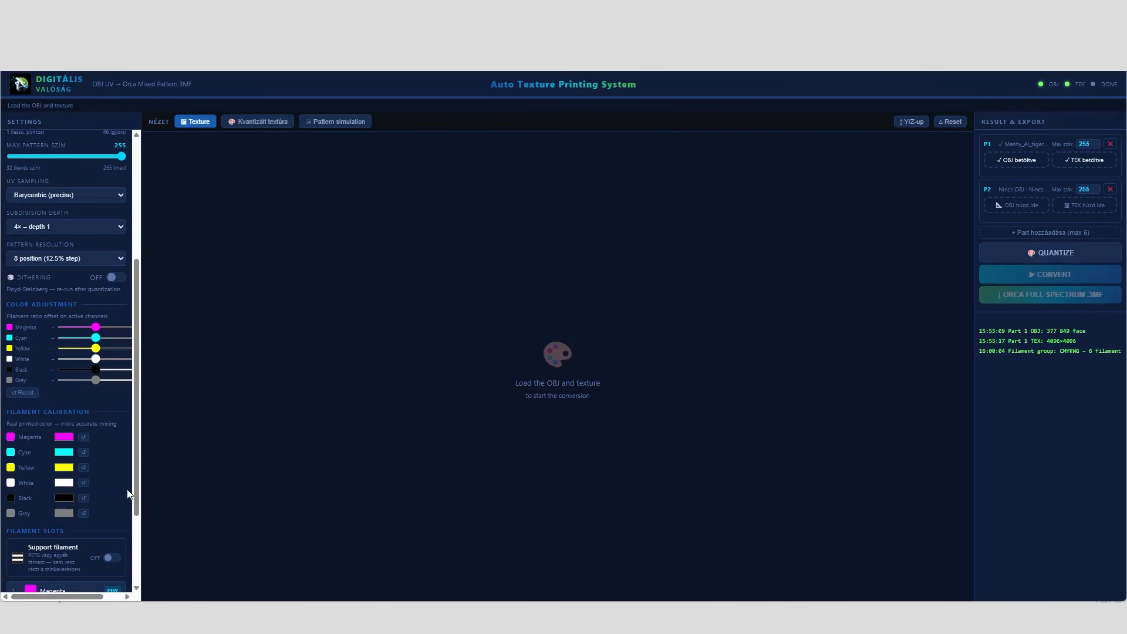
drag(139, 489, 104, 196)
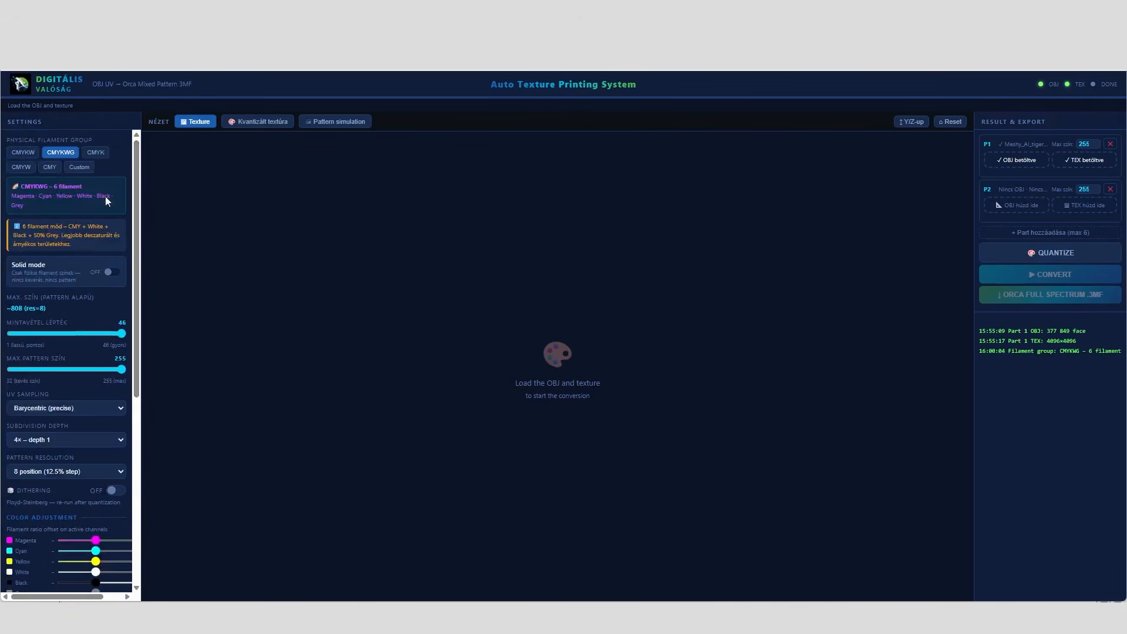
Set the physical filament group to CMYK and review its color adjustment and calibration channels
click(94, 155)
drag(138, 317, 142, 434)
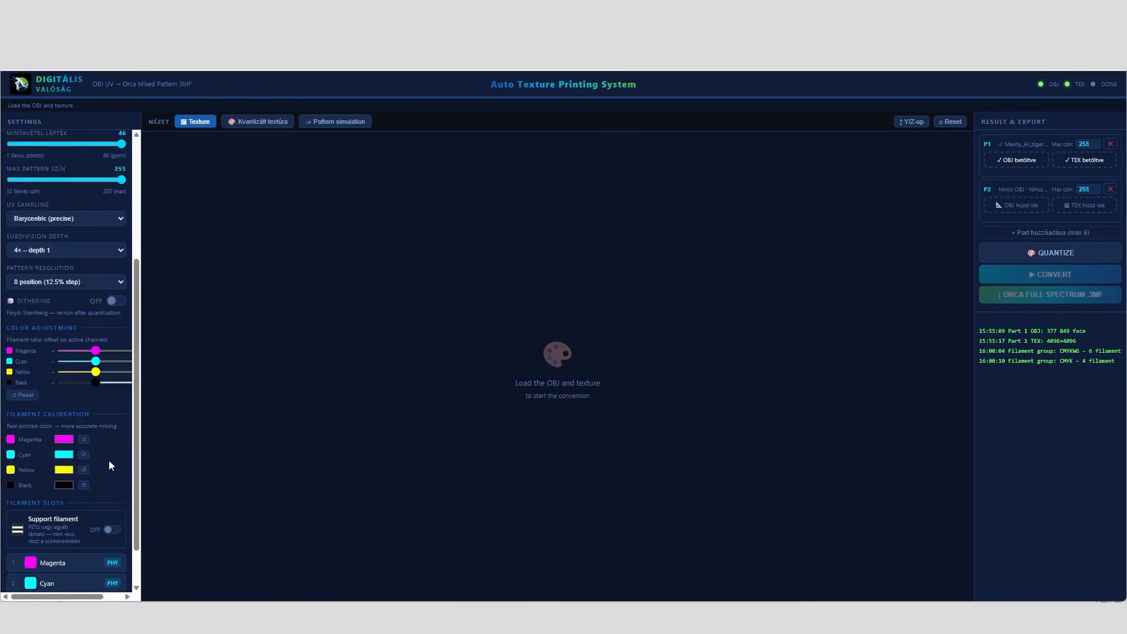
drag(136, 458, 132, 300)
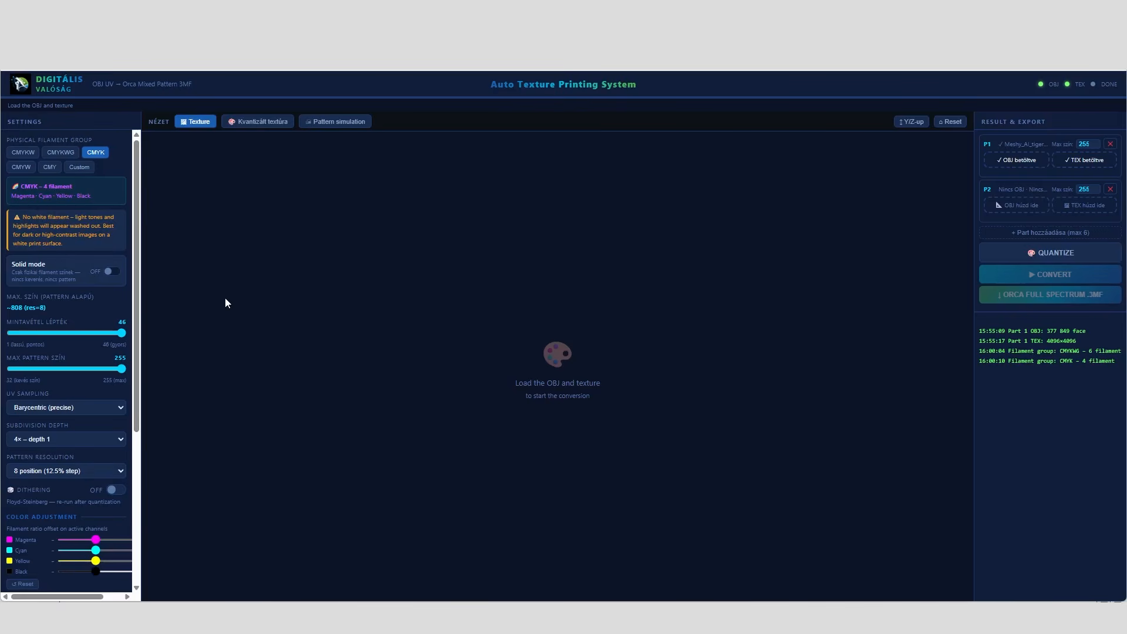
mouse_move(138, 270)
mouse_down()
mouse_move(149, 427)
mouse_move(140, 270)
mouse_up()
Add three empty part slots, P3 to P5, to the conversion list
click(1048, 233)
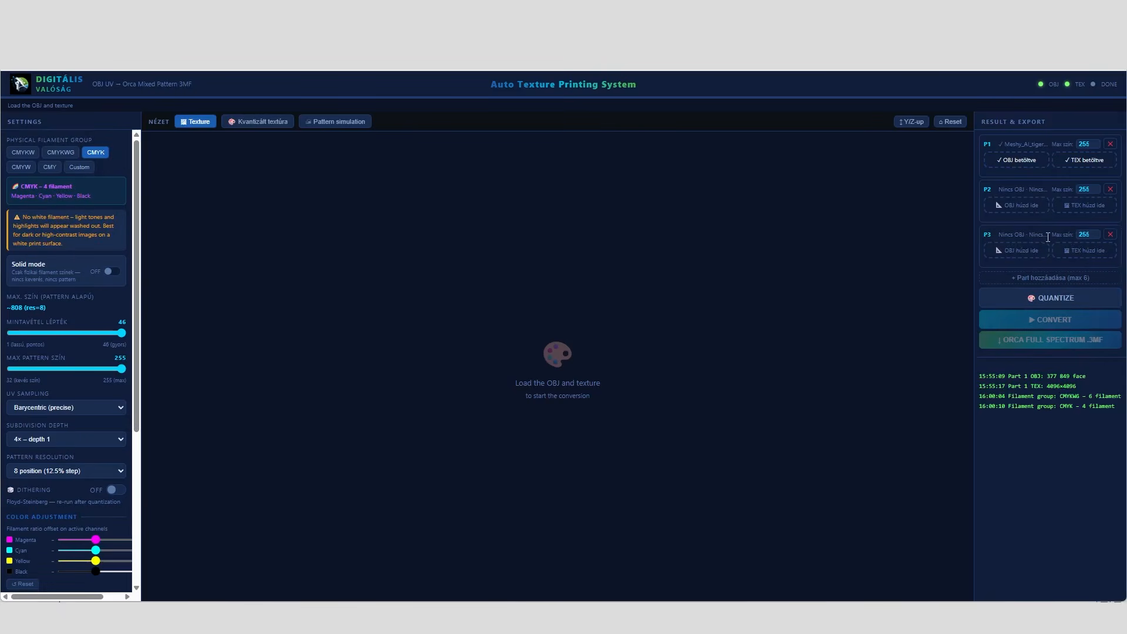
click(1051, 278)
click(1045, 324)
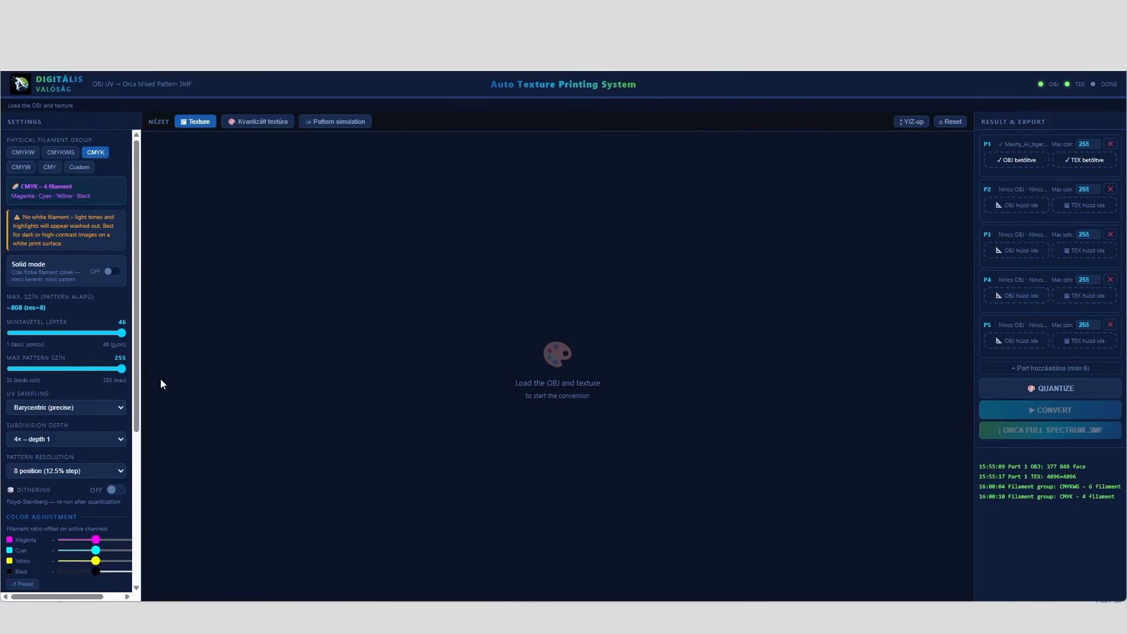
Examine the color adjustment, filament calibration and filament slot settings of the CMYK group
mouse_move(137, 317)
mouse_down()
mouse_move(143, 488)
mouse_move(140, 305)
mouse_up()
drag(135, 352, 149, 534)
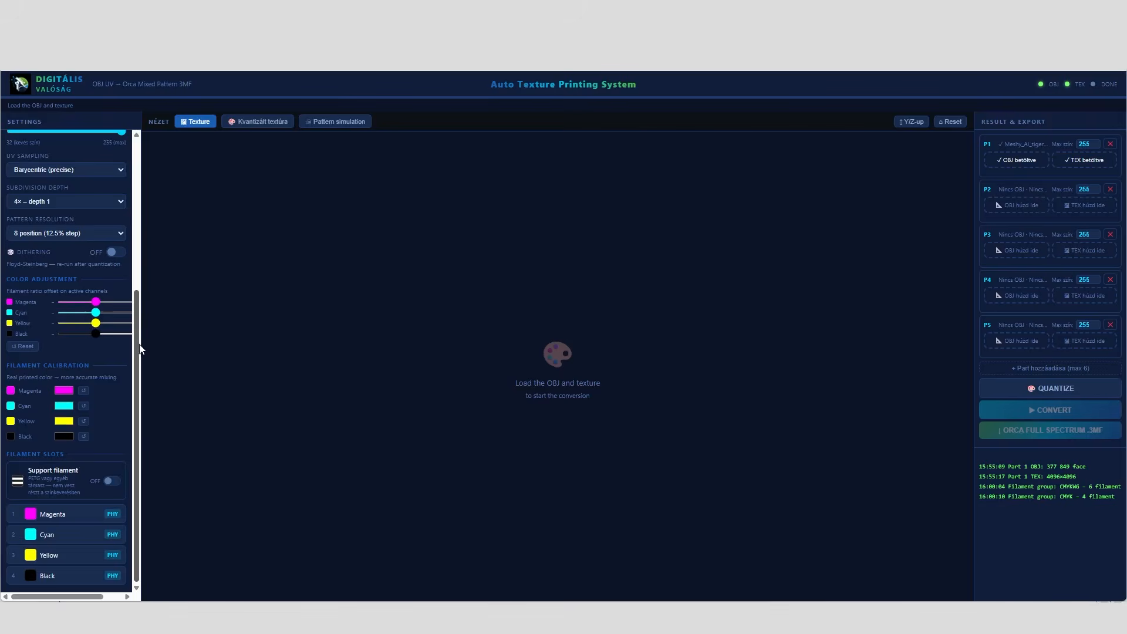
Examine the CMYK group's sampling step and maximum pattern color settings together with its color adjustment channels
drag(137, 352, 140, 198)
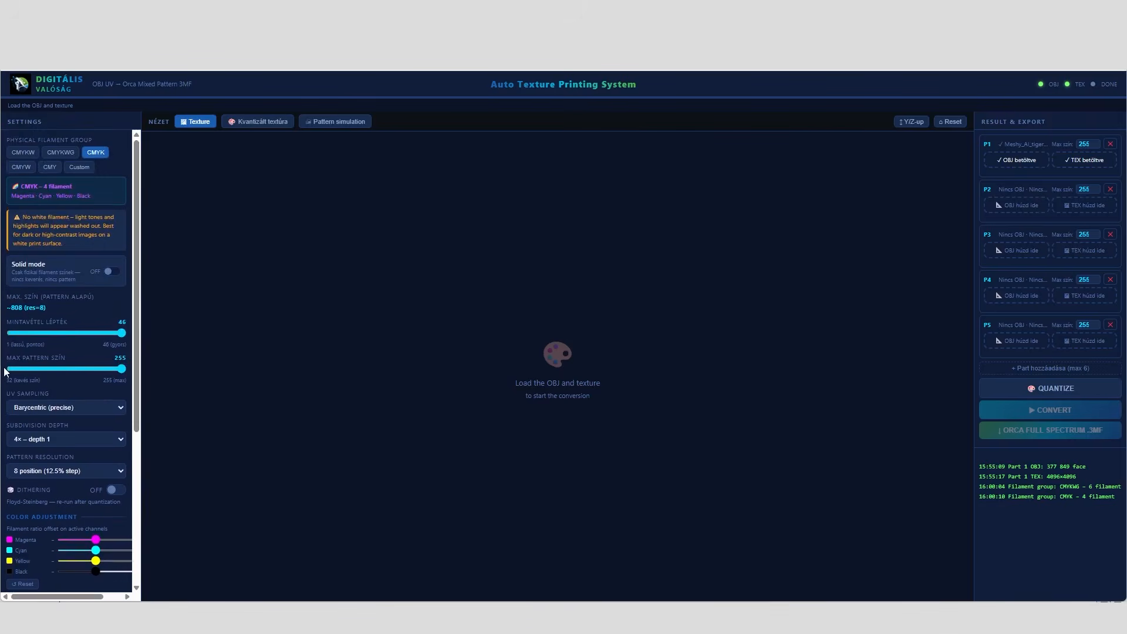
mouse_move(121, 368)
mouse_down()
mouse_move(37, 375)
mouse_move(137, 374)
mouse_up()
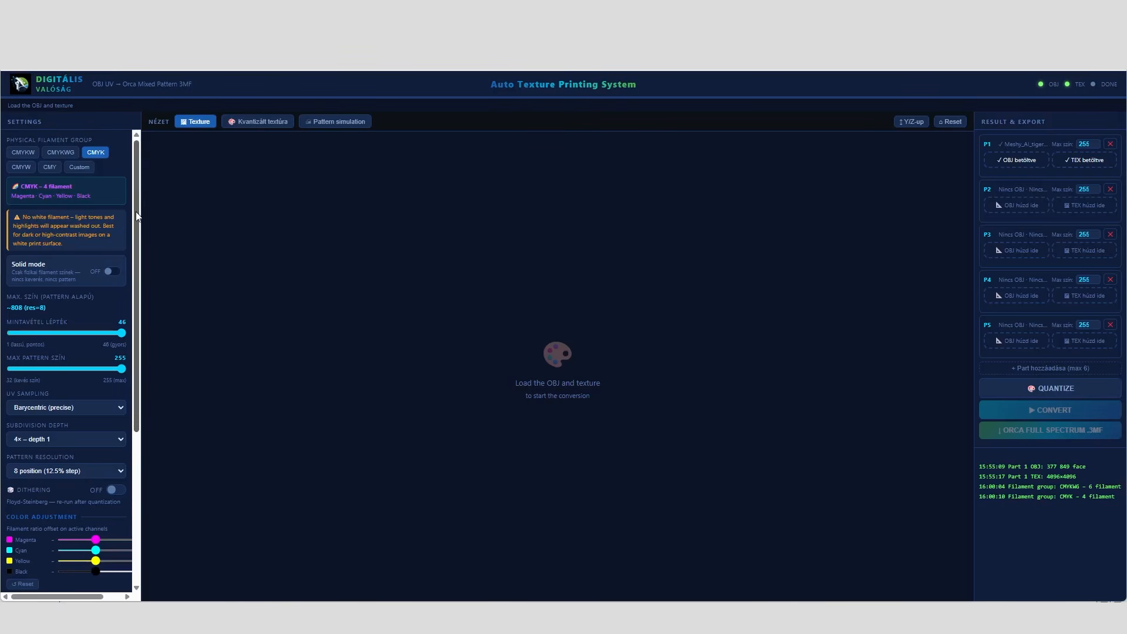
drag(135, 212, 172, 371)
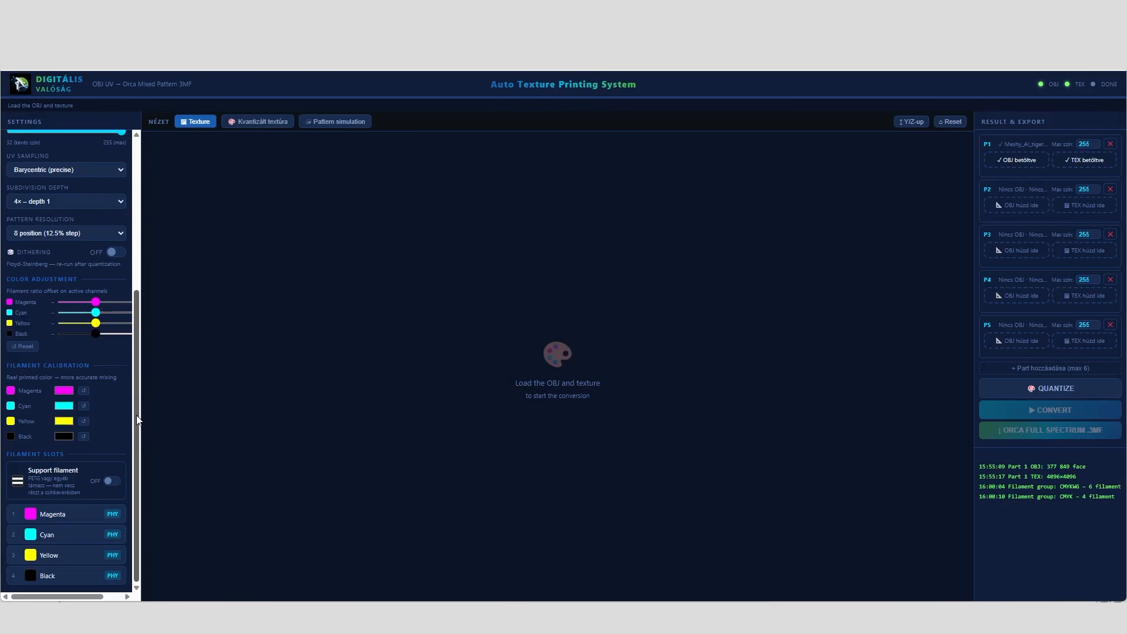
mouse_move(137, 416)
mouse_down()
mouse_move(128, 272)
mouse_move(154, 430)
mouse_up()
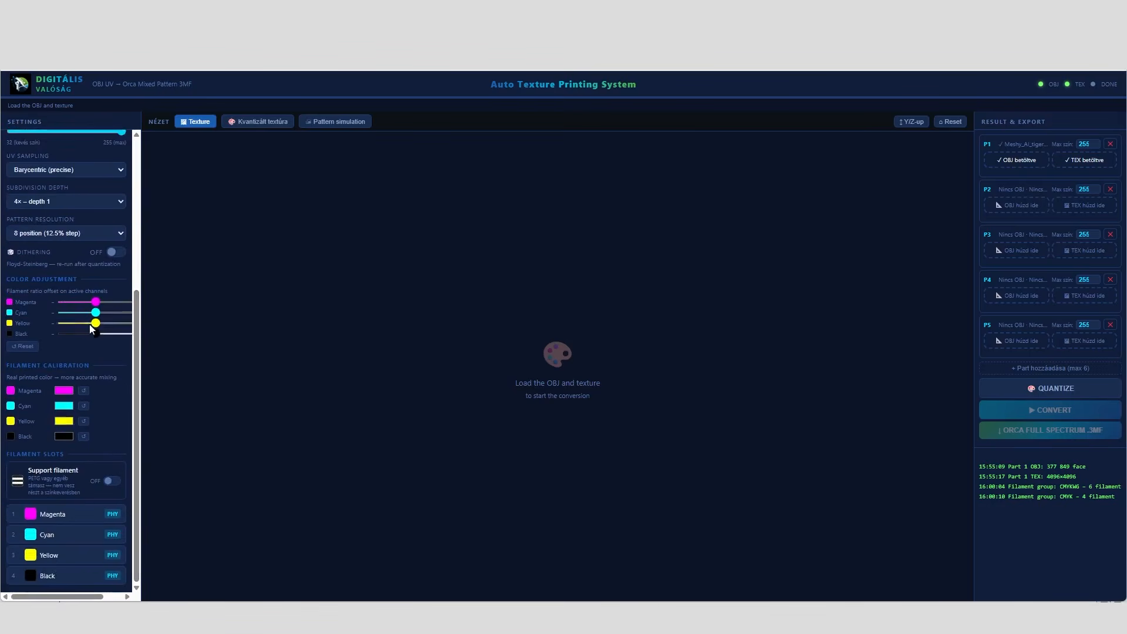
drag(121, 313, 96, 314)
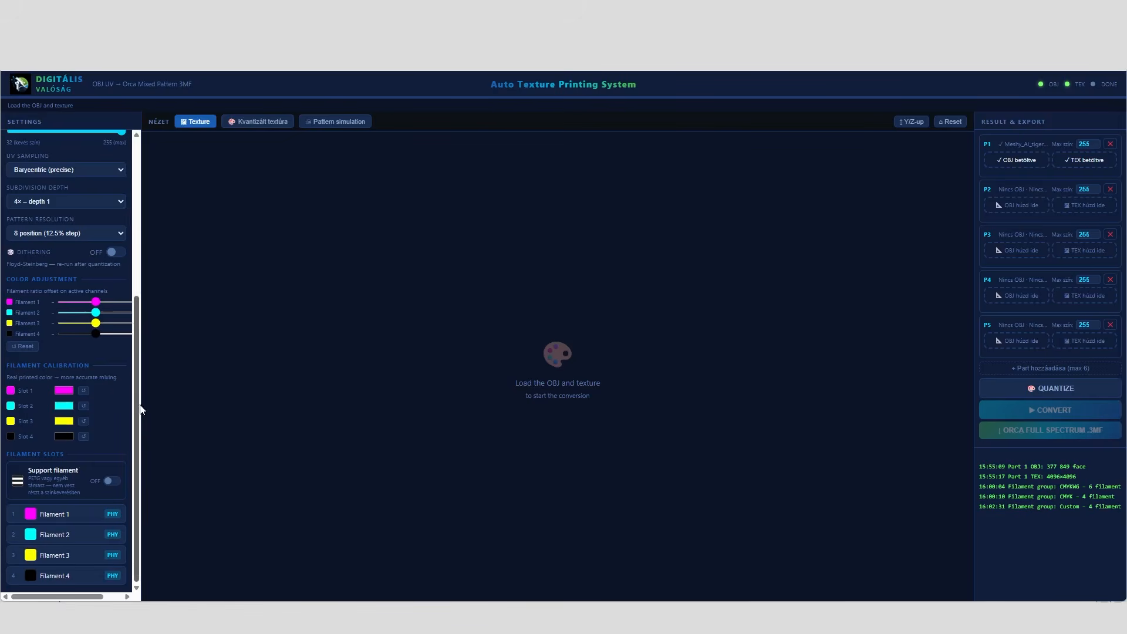
Set the physical filament group to Custom with a slot count of 6
drag(138, 405, 146, 226)
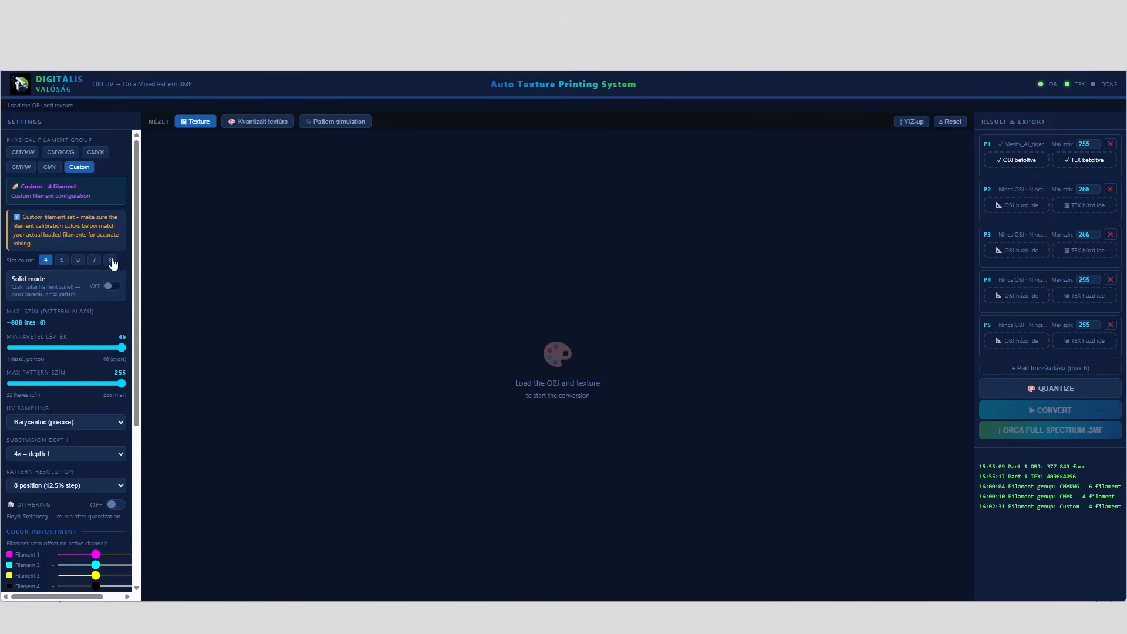
click(78, 261)
Calibrate the custom filament colors of slots 4, 5 and 6 to red #ff0000, white #ffffff and black #000000
drag(138, 281, 167, 407)
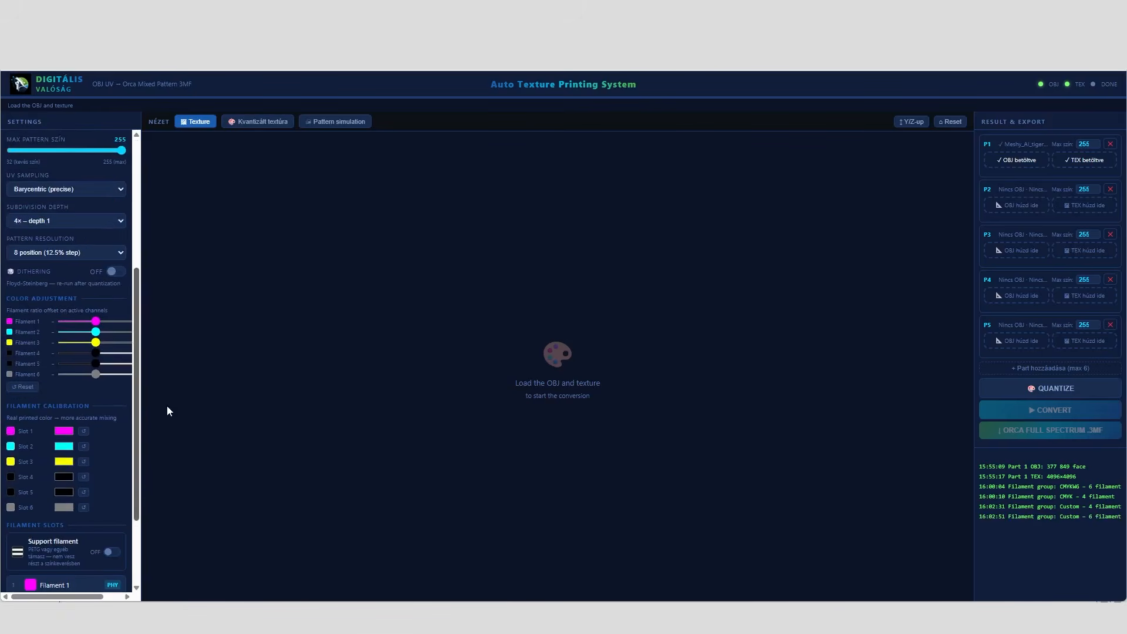
click(63, 472)
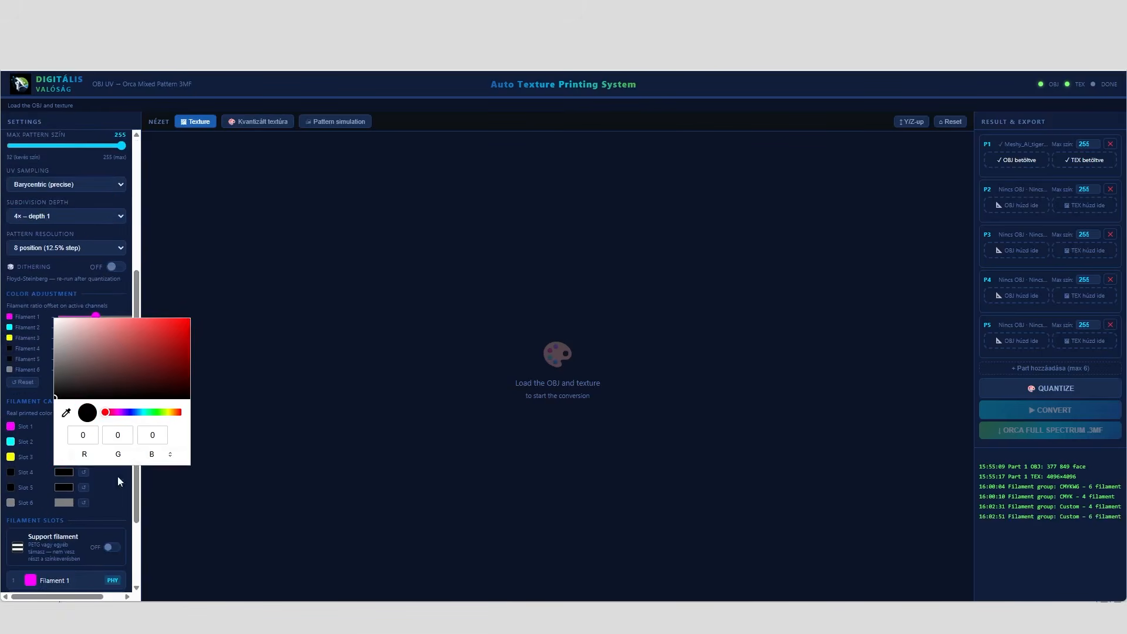
click(184, 327)
click(119, 491)
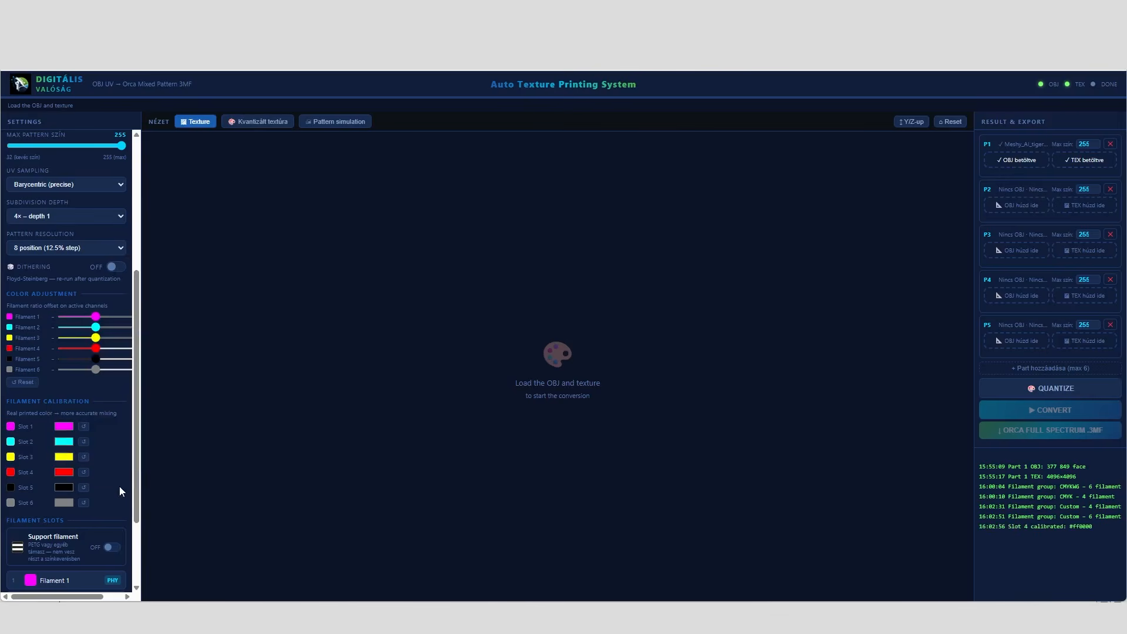
click(63, 489)
click(56, 336)
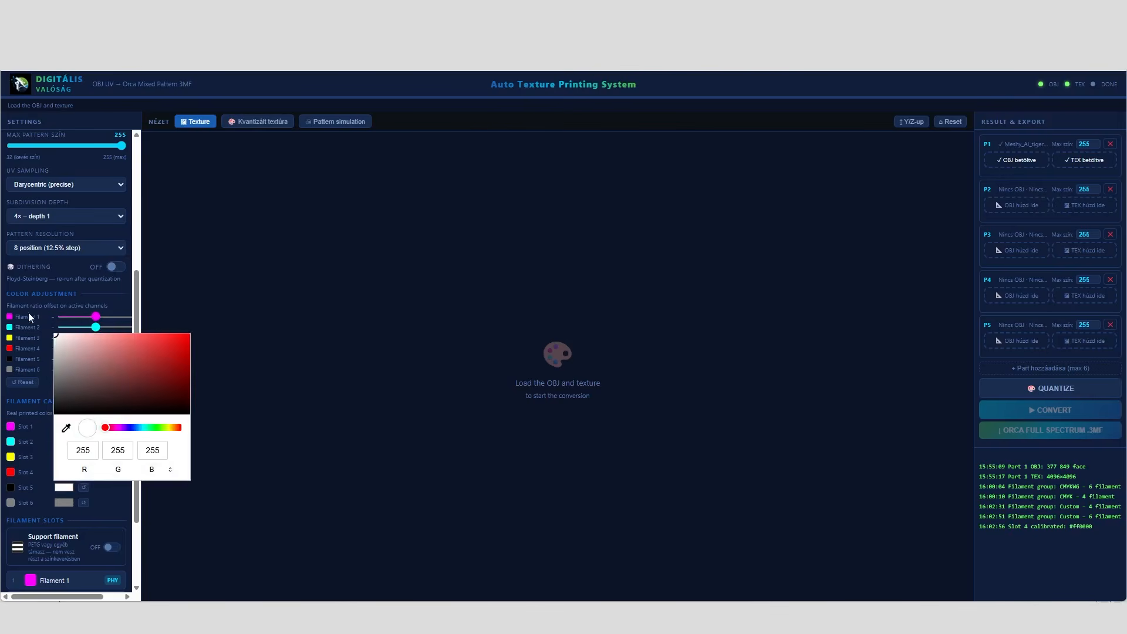
click(117, 503)
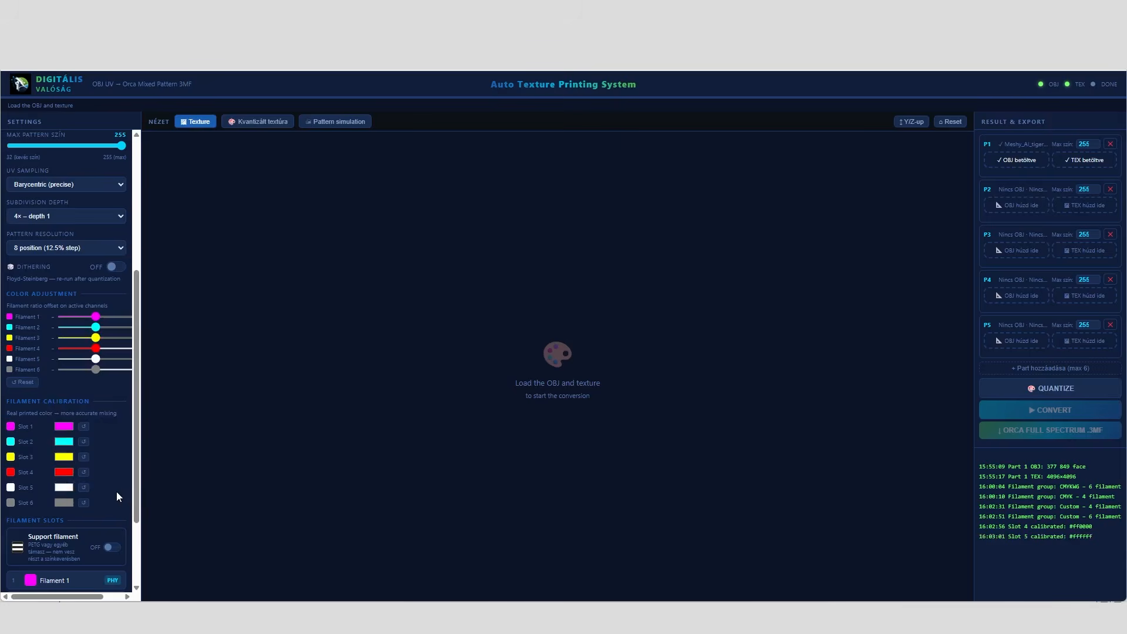
click(64, 503)
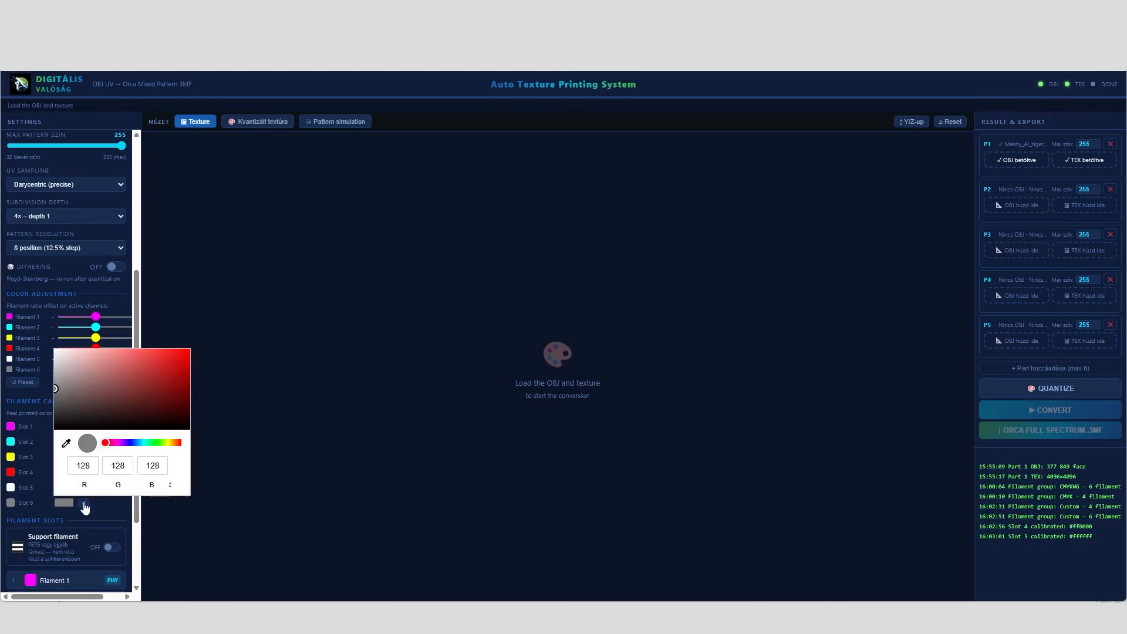
drag(105, 382, 38, 436)
click(117, 509)
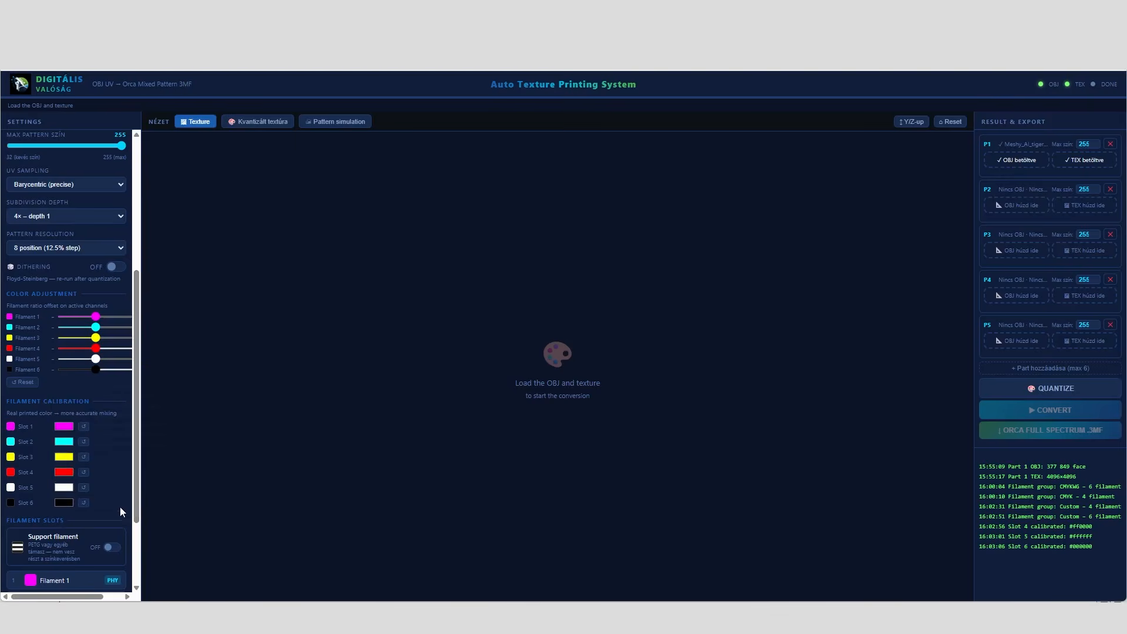
Turn the support filament on to check its extra entry in the filament slots, and switch it back off
scroll(137, 499, down, 1)
mouse_move(136, 497)
mouse_down()
mouse_move(143, 423)
mouse_move(145, 512)
mouse_up()
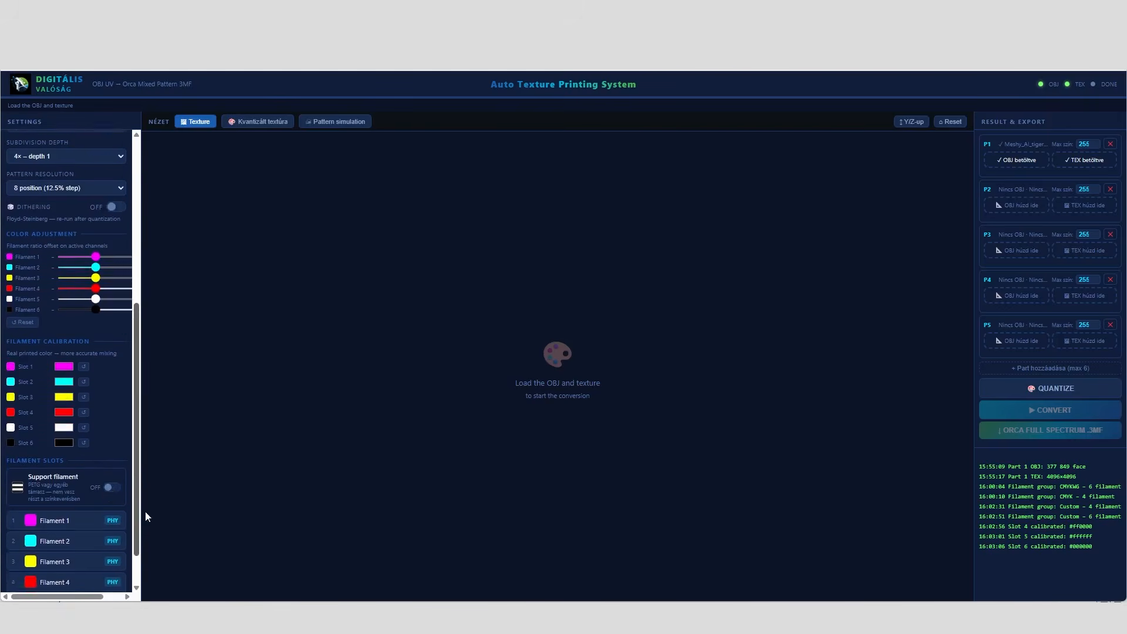
scroll(135, 499, down, 1)
click(112, 454)
scroll(132, 529, down, 1)
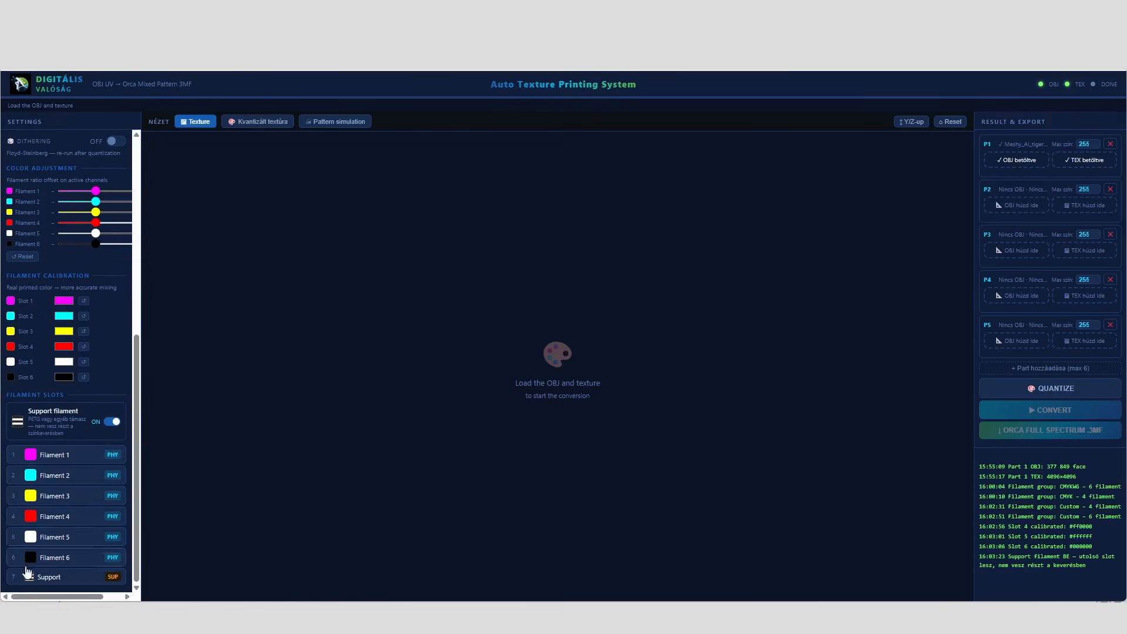
click(111, 422)
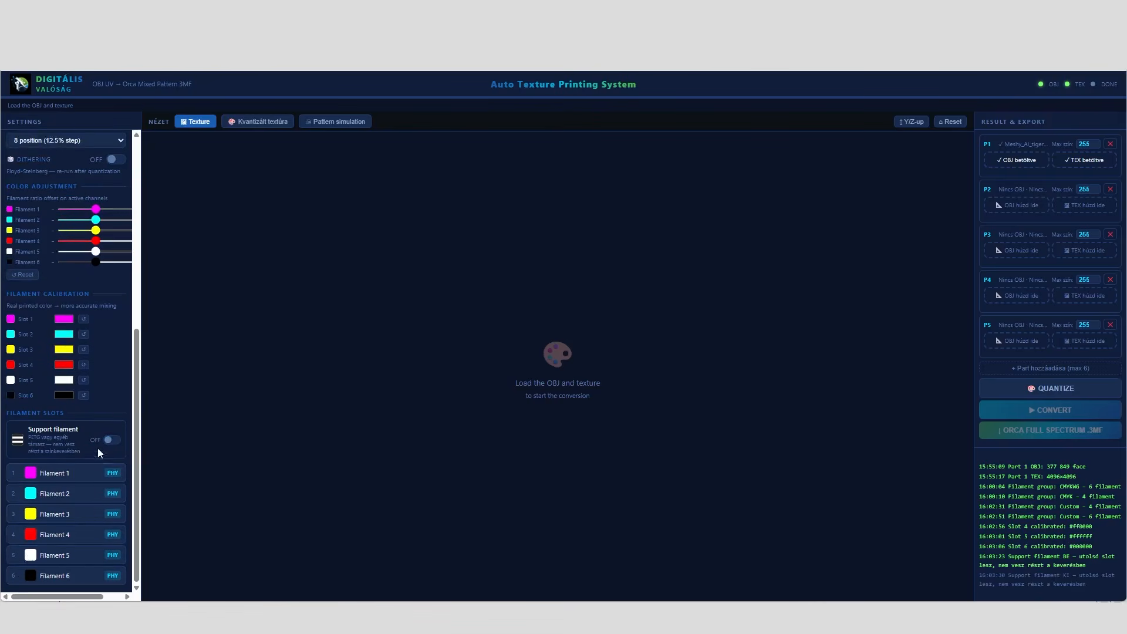
click(112, 440)
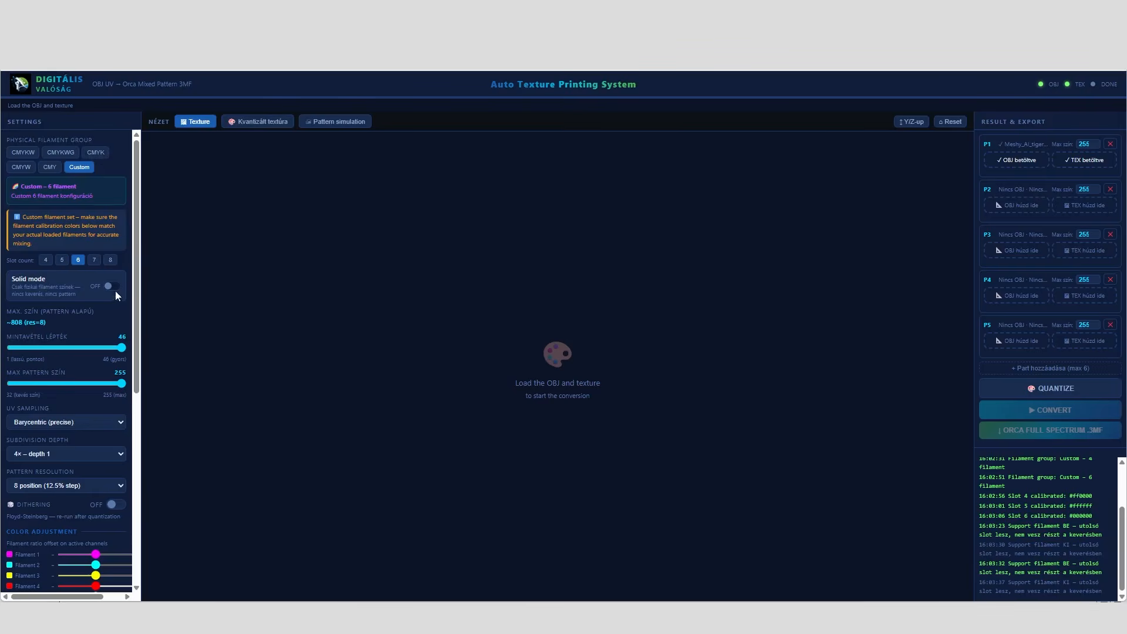
Enable Solid mode and set the custom group's slot count to 4
click(111, 286)
scroll(137, 291, down, 2)
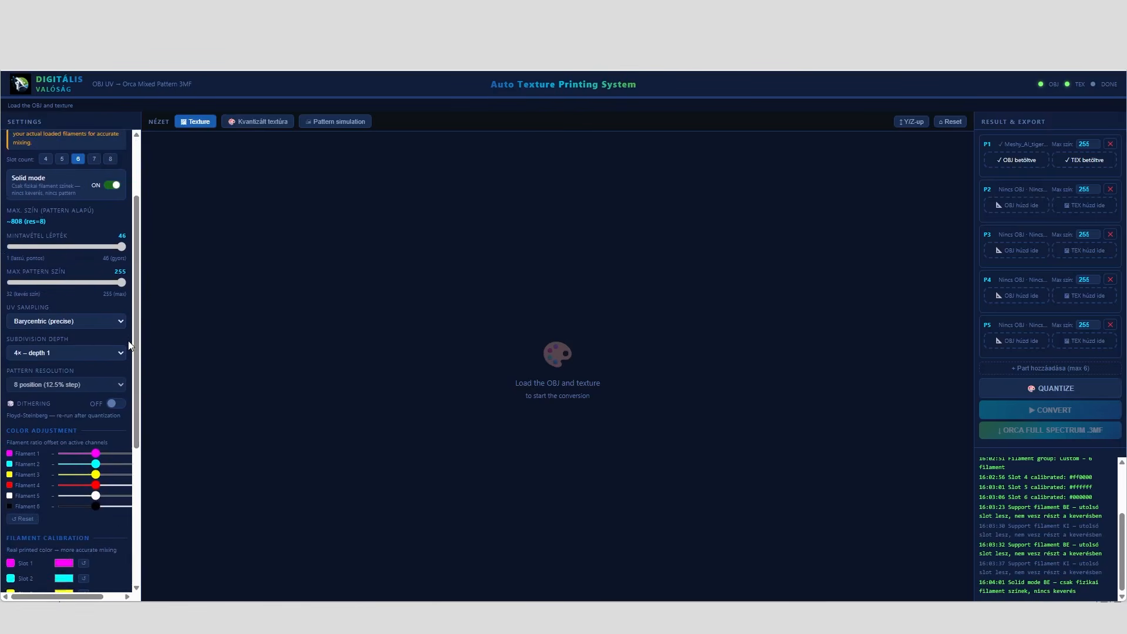
drag(138, 354, 139, 267)
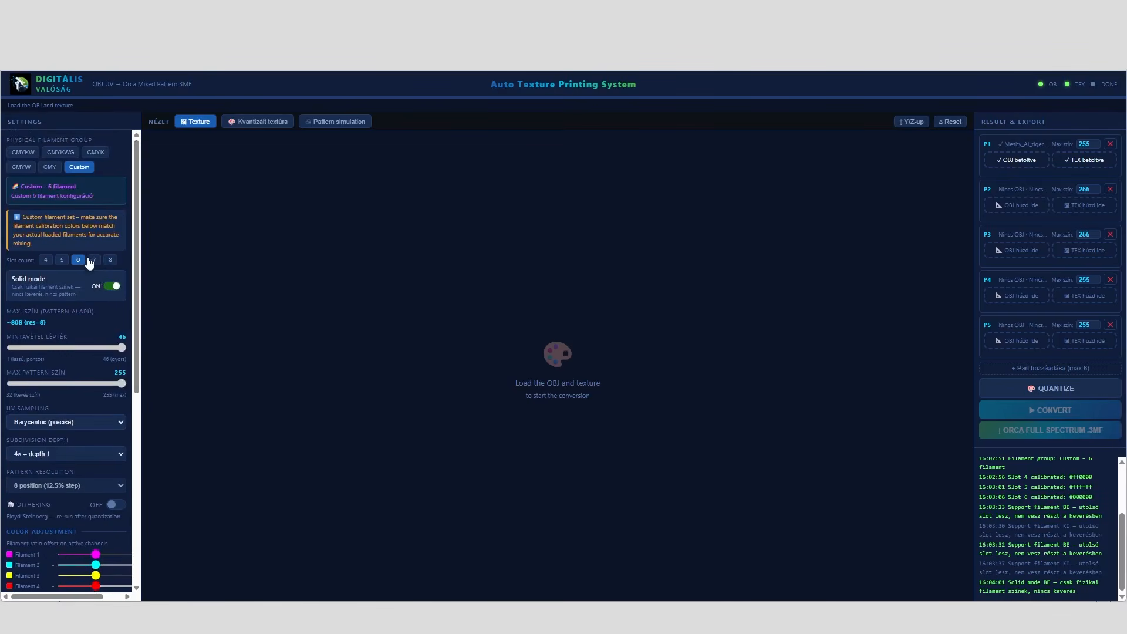
click(45, 260)
Calibrate filament slot 1 to black #000000 and slot 2 to tan #9d8058
drag(135, 317, 150, 455)
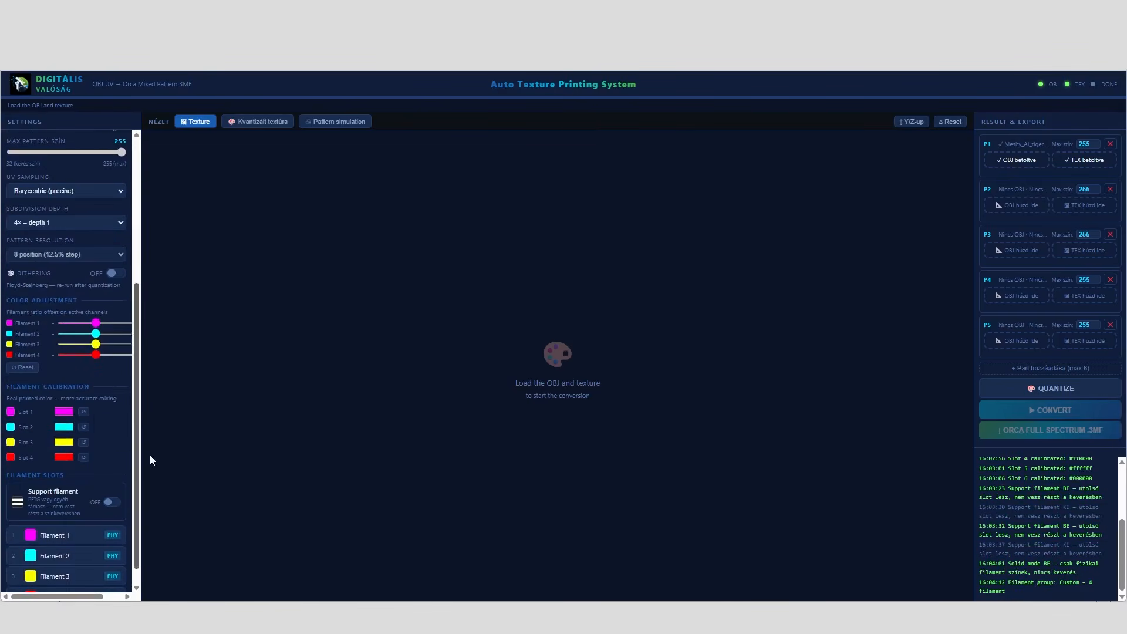
click(58, 418)
drag(88, 496, 36, 510)
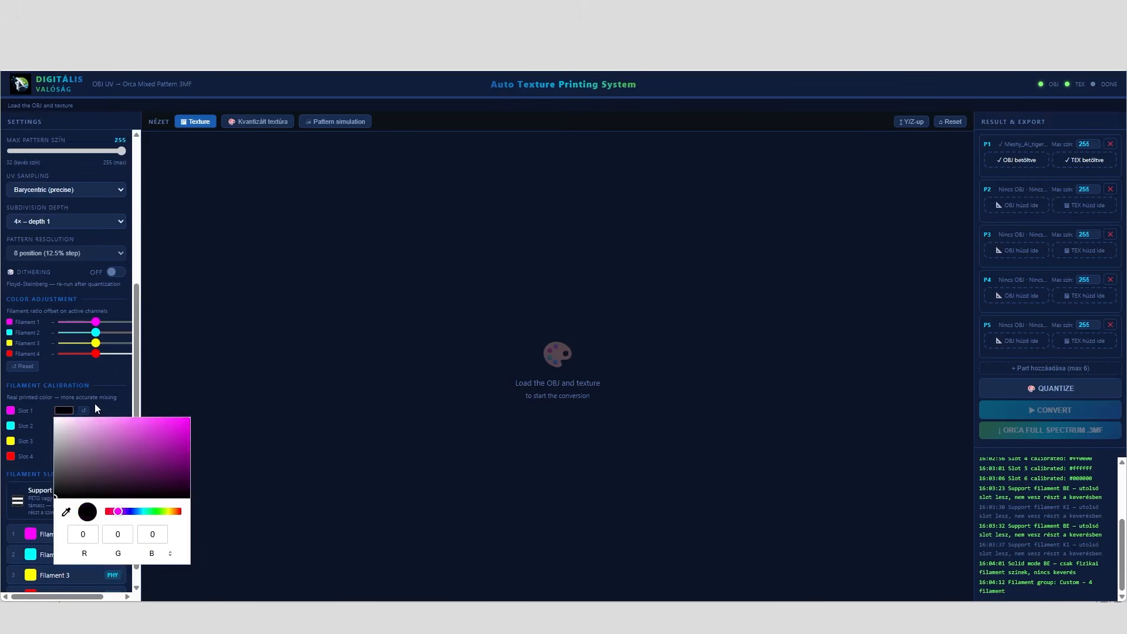
click(110, 411)
click(63, 425)
drag(122, 527, 175, 532)
click(114, 463)
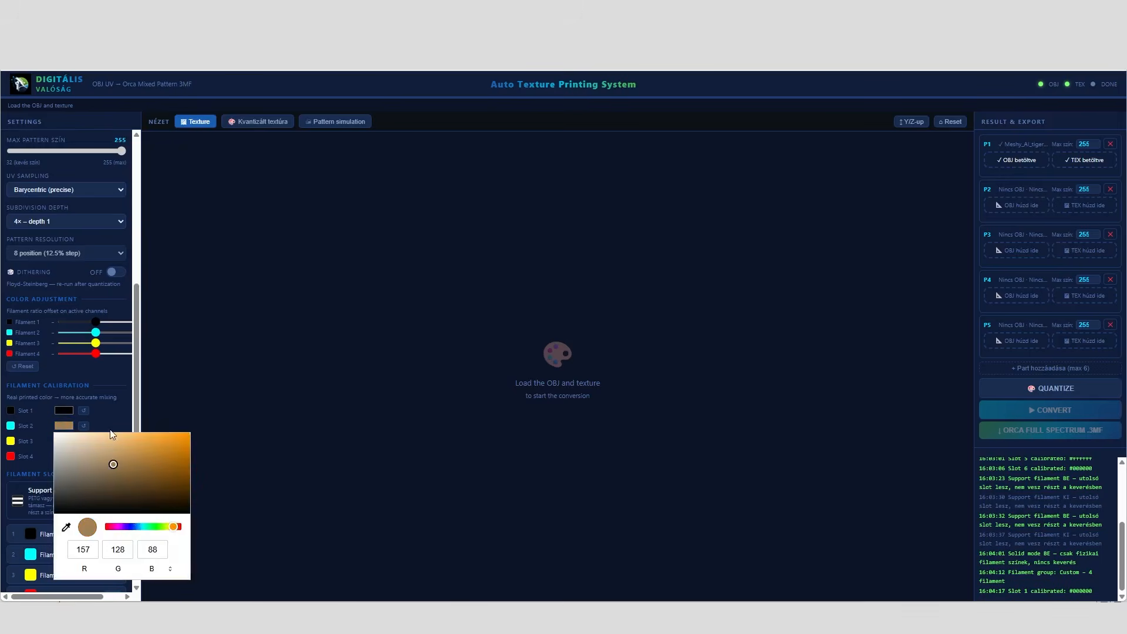
click(111, 418)
Calibrate filament slot 3 to dark reddish brown #633131 and slot 4 to white #ffffff
click(72, 440)
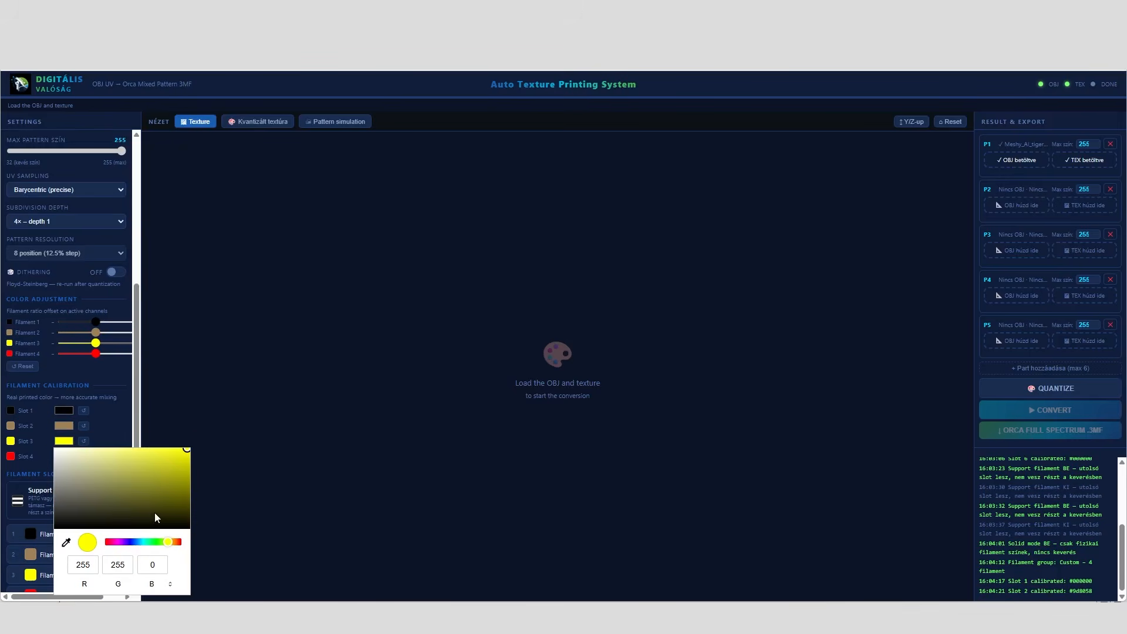
drag(121, 541, 105, 541)
click(123, 497)
click(115, 420)
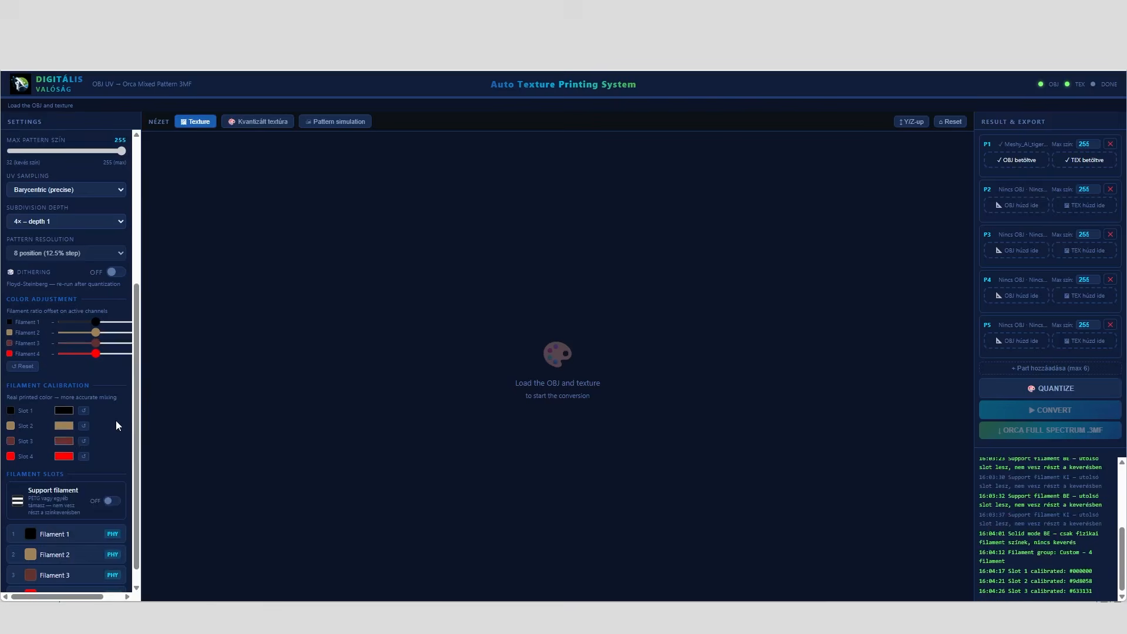
click(64, 457)
click(55, 303)
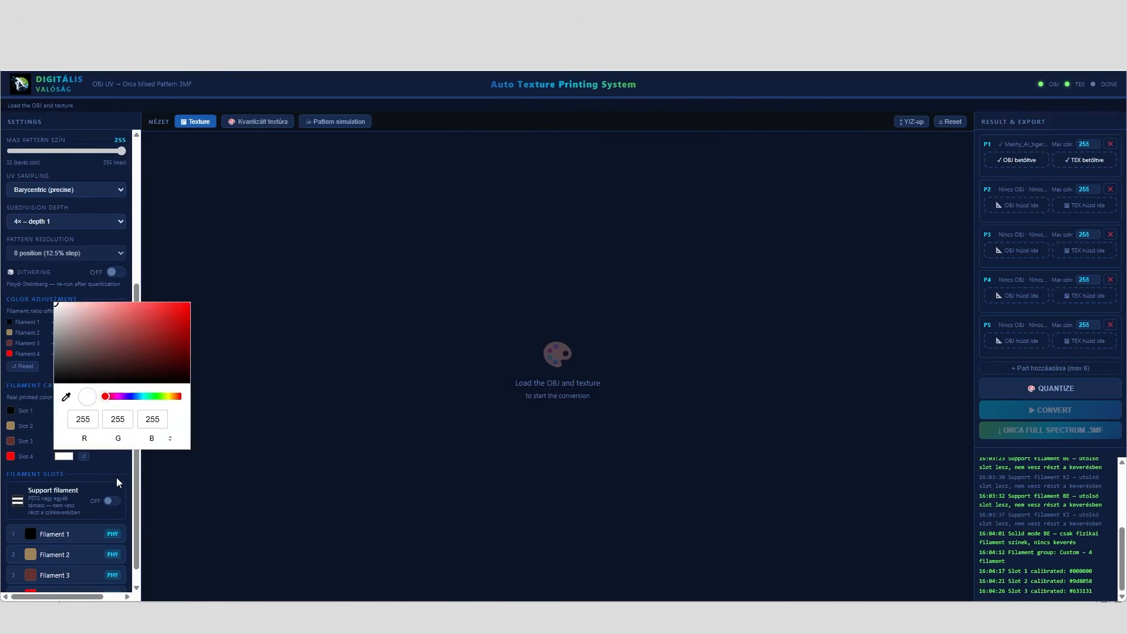
click(108, 464)
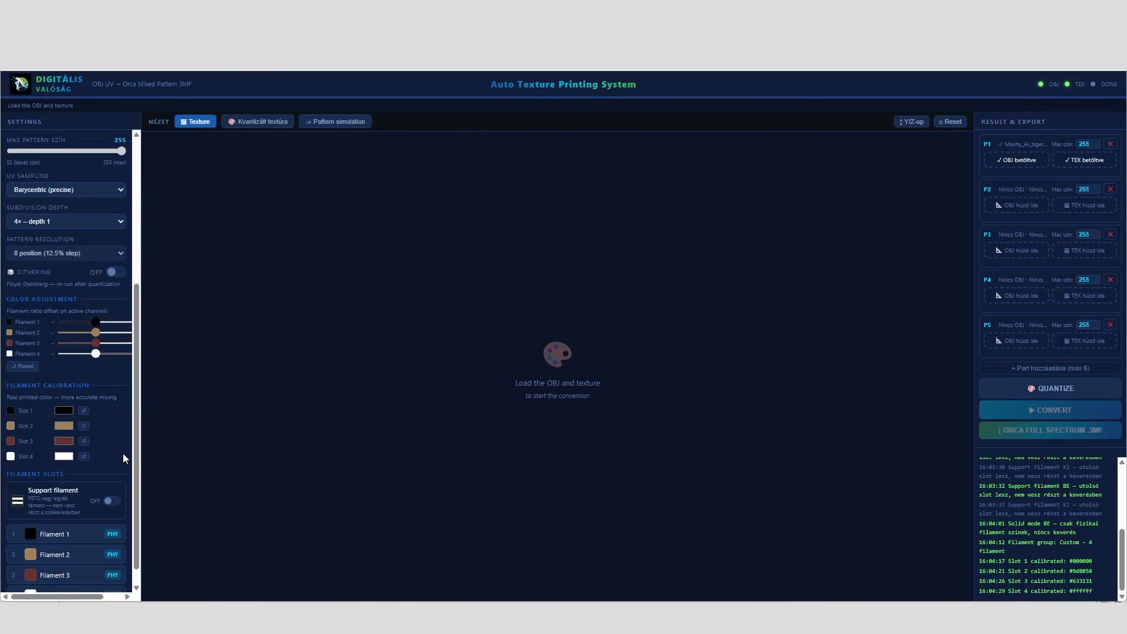
Set the physical filament group to CMYKW and turn off Solid mode
scroll(126, 512, down, 1)
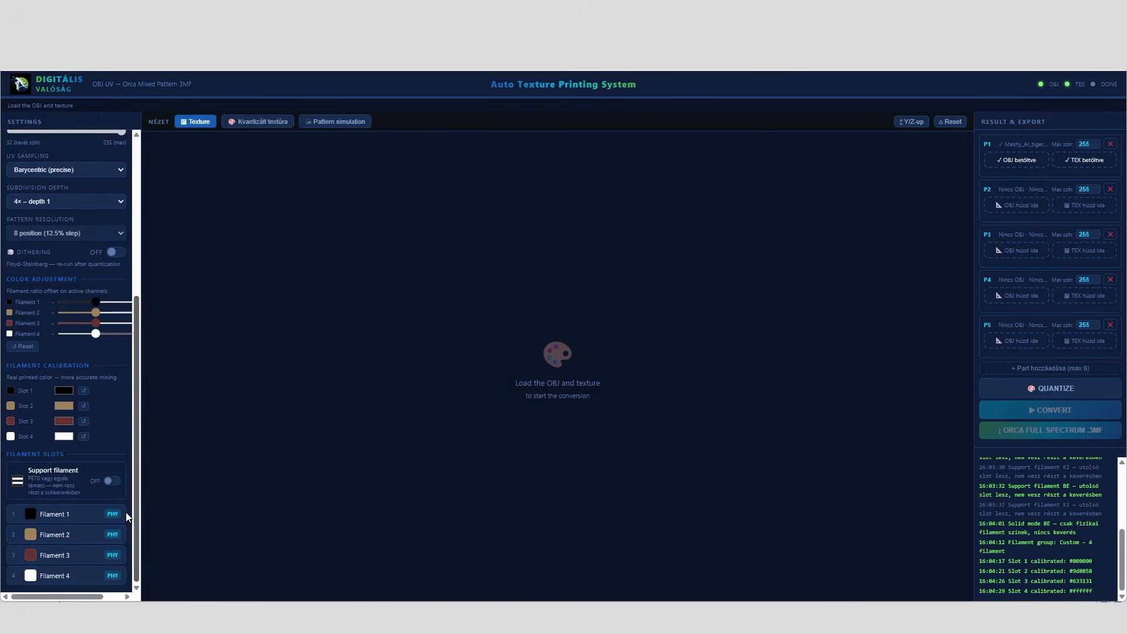
drag(139, 516, 141, 486)
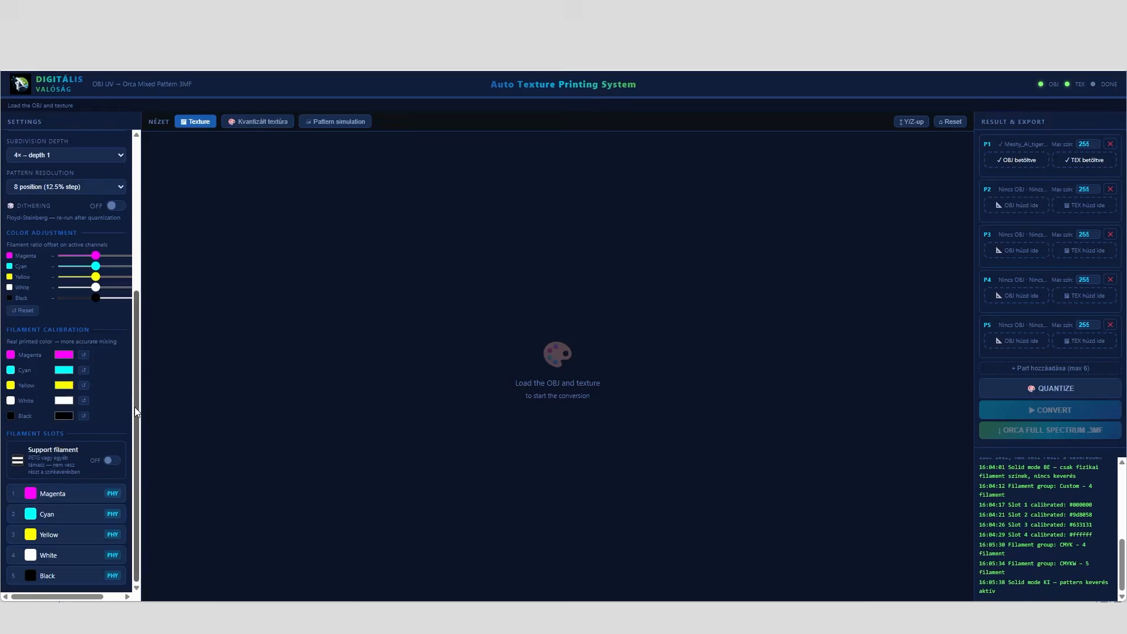
drag(135, 406, 162, 230)
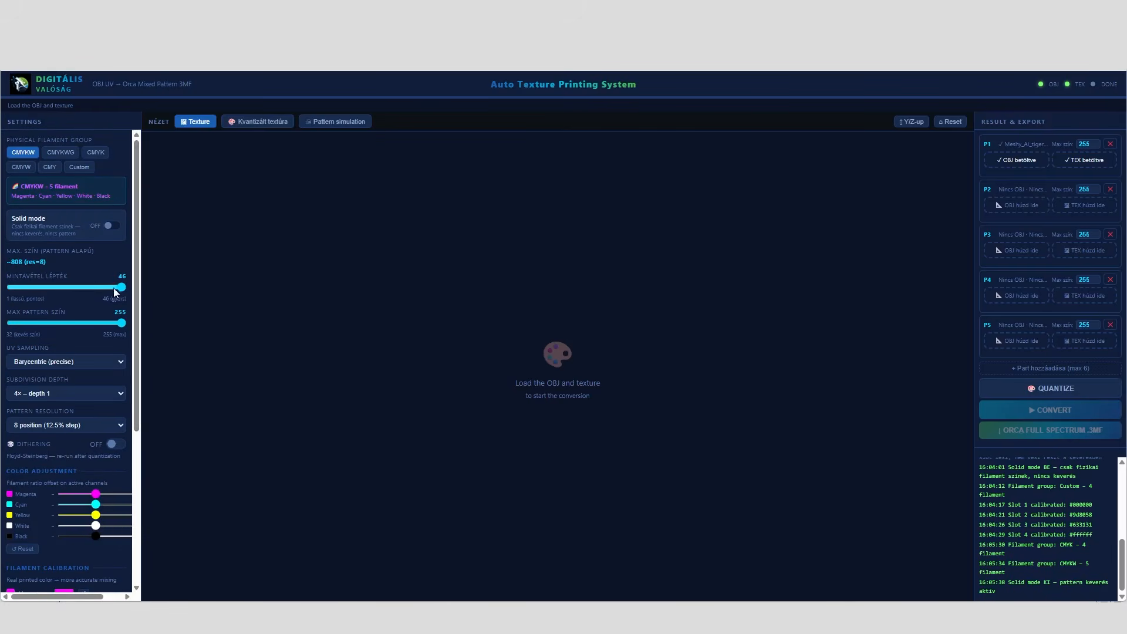
Lower the sampling step (Mintavétel lépték) toward its slow, precise end and return it to 46
drag(122, 287, 115, 287)
mouse_move(27, 288)
mouse_down()
mouse_move(66, 290)
mouse_move(20, 290)
mouse_up()
drag(54, 288, 134, 298)
Highlight the Part 1 texture resolution in the conversion log
scroll(1109, 538, up, 4)
drag(1045, 476, 1078, 483)
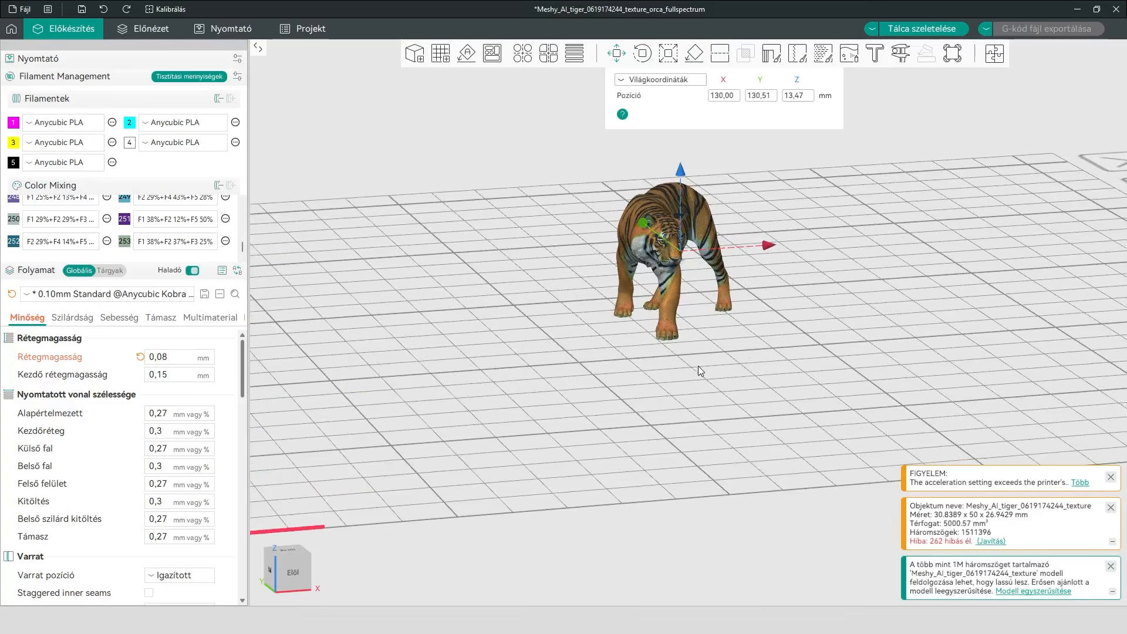
scroll(632, 481, down, 3)
scroll(600, 467, up, 3)
Switch to the slicer and inspect the tiger's mixed-color surface up close along with its scale dimensions
drag(792, 509, 776, 486)
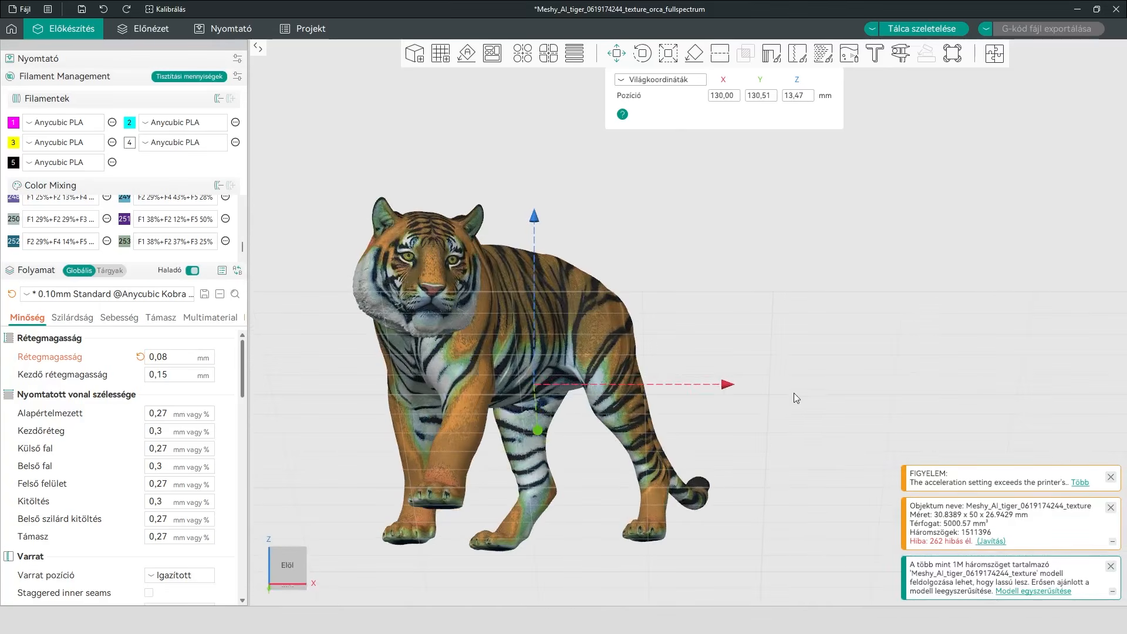
right_drag(795, 393, 855, 386)
scroll(569, 312, up, 2)
drag(737, 304, 871, 295)
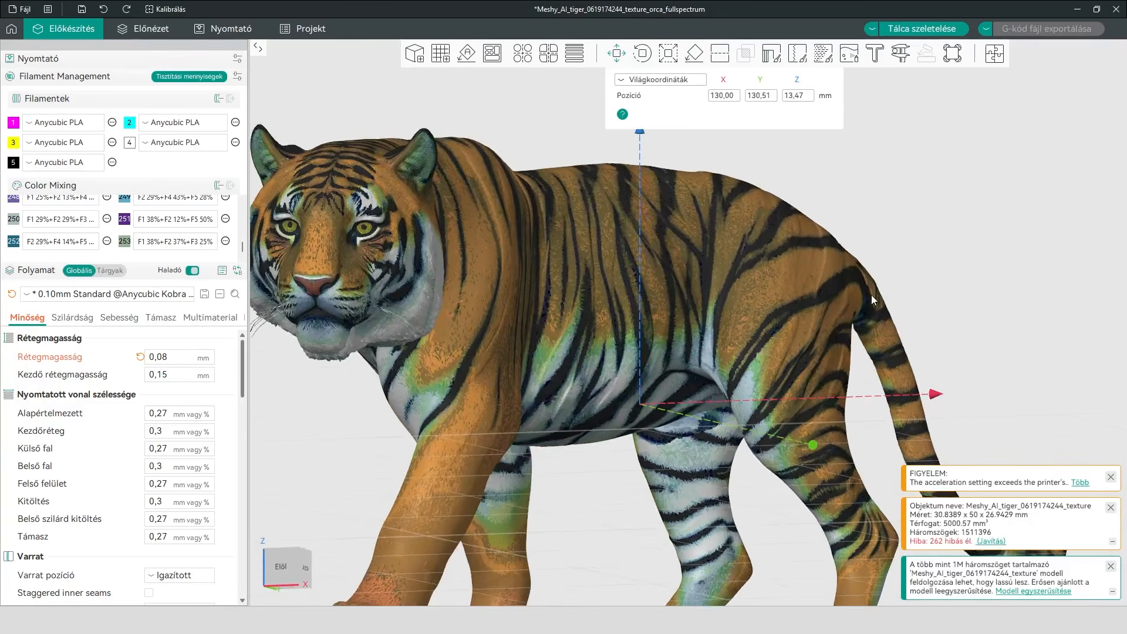
click(668, 54)
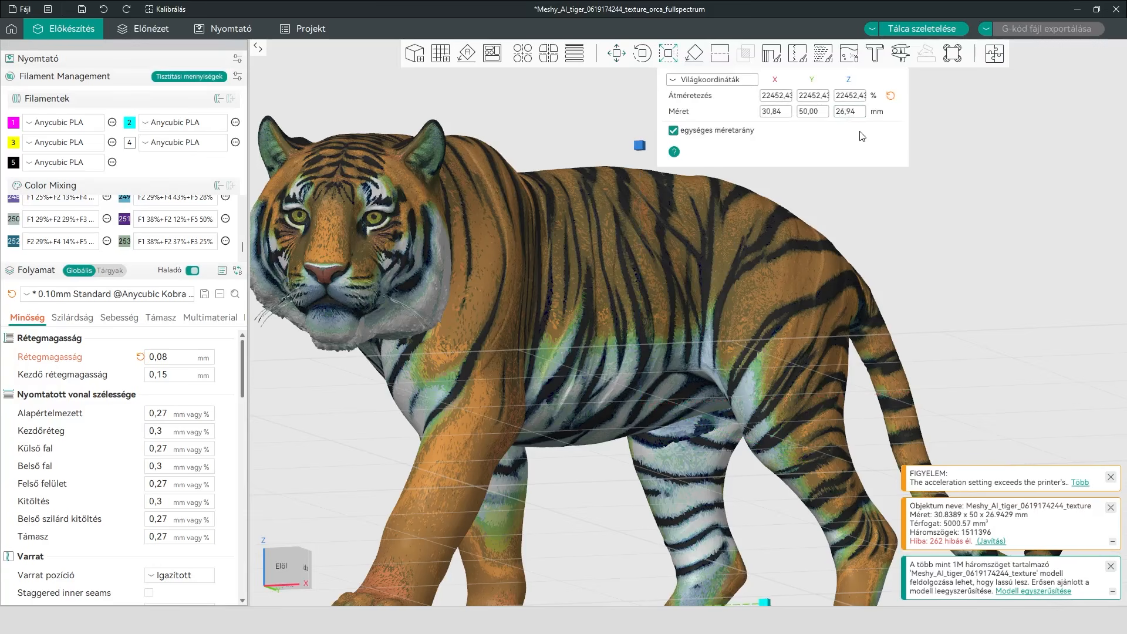
scroll(477, 297, down, 1)
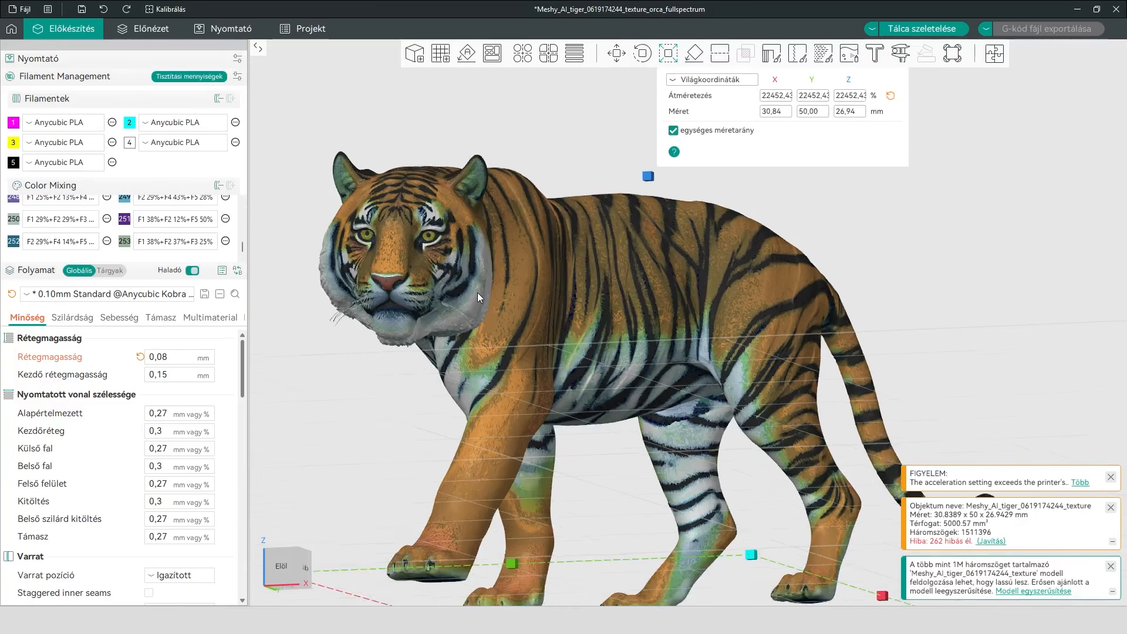
Review the available subdivision depth and pattern resolution options, keeping 4× – depth 1 and 8 position (12.5% step)
scroll(477, 294, down, 2)
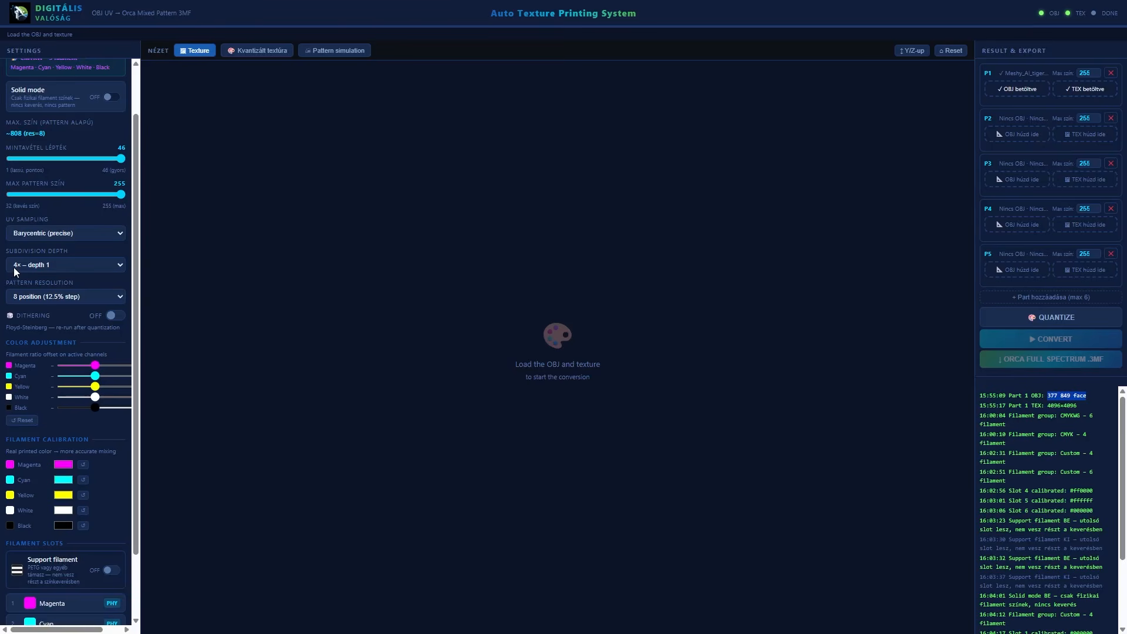
click(58, 264)
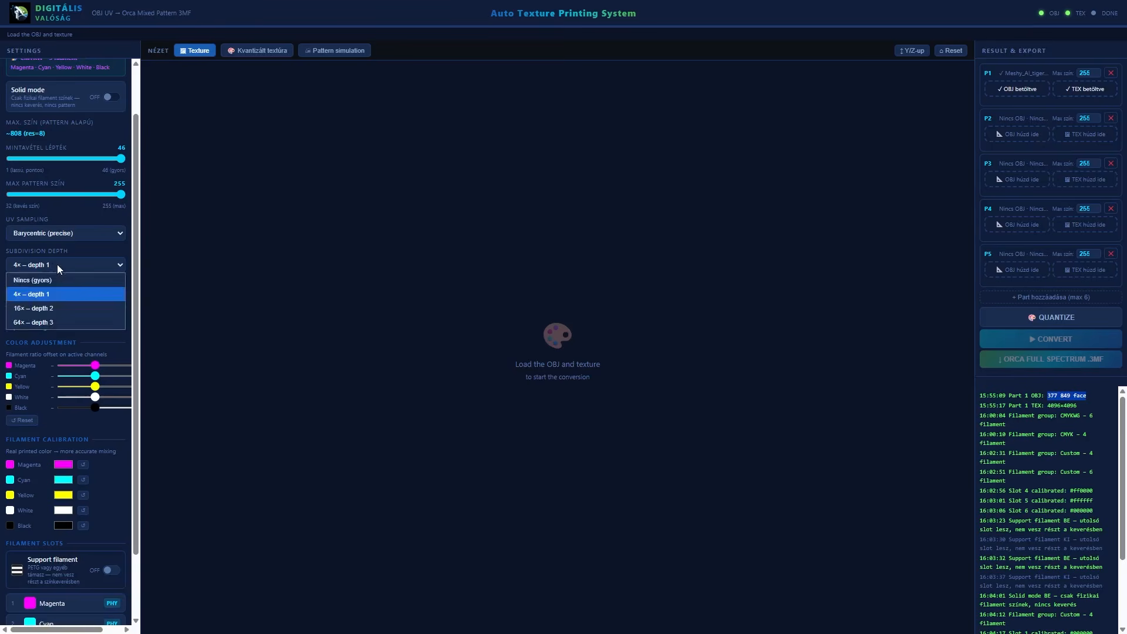
click(58, 264)
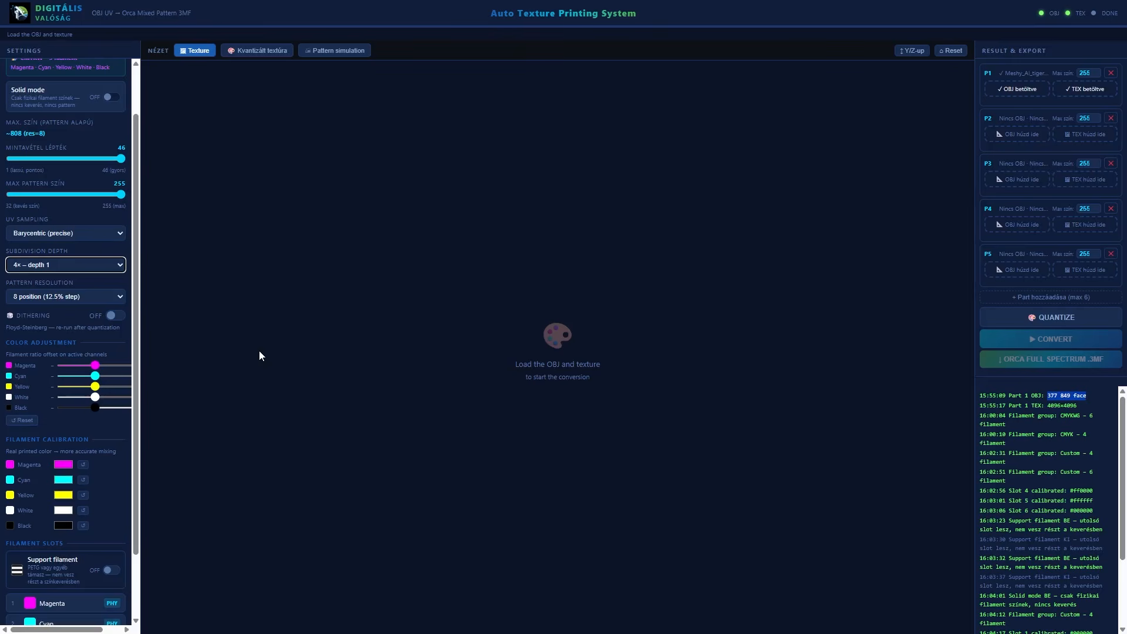
click(99, 297)
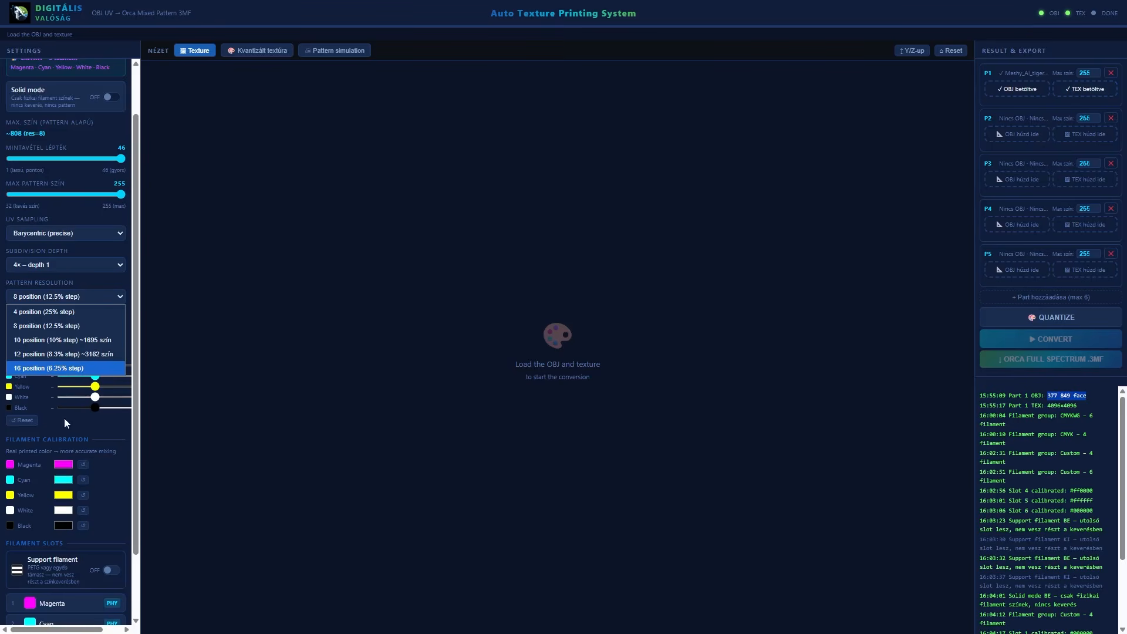
click(84, 296)
Turn on dithering for the texture quantization
click(114, 317)
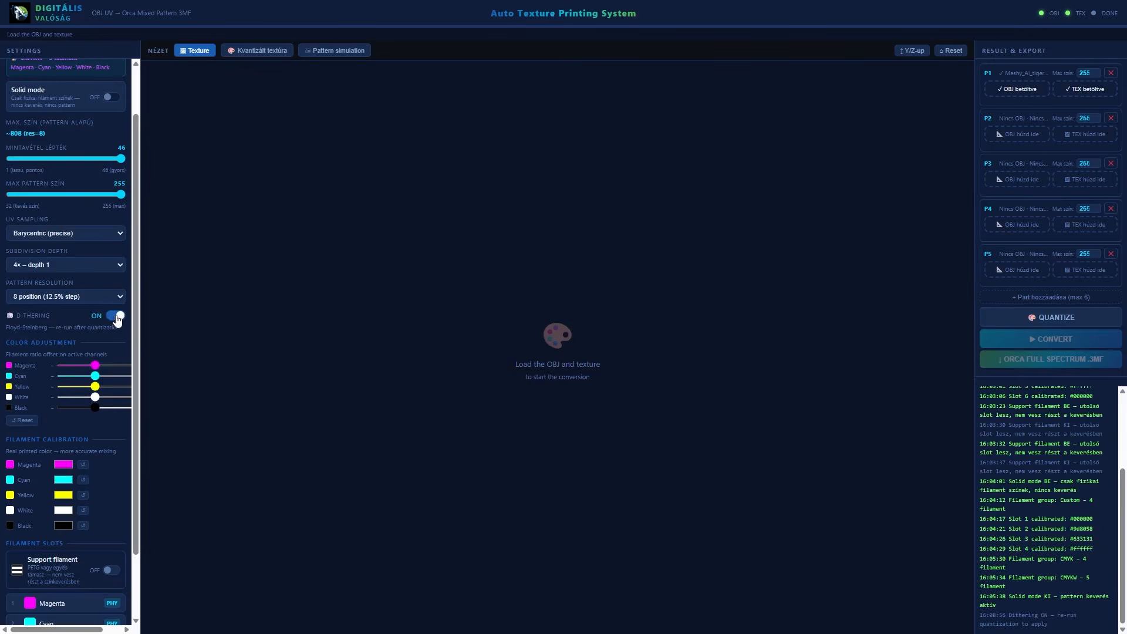
drag(17, 317, 59, 318)
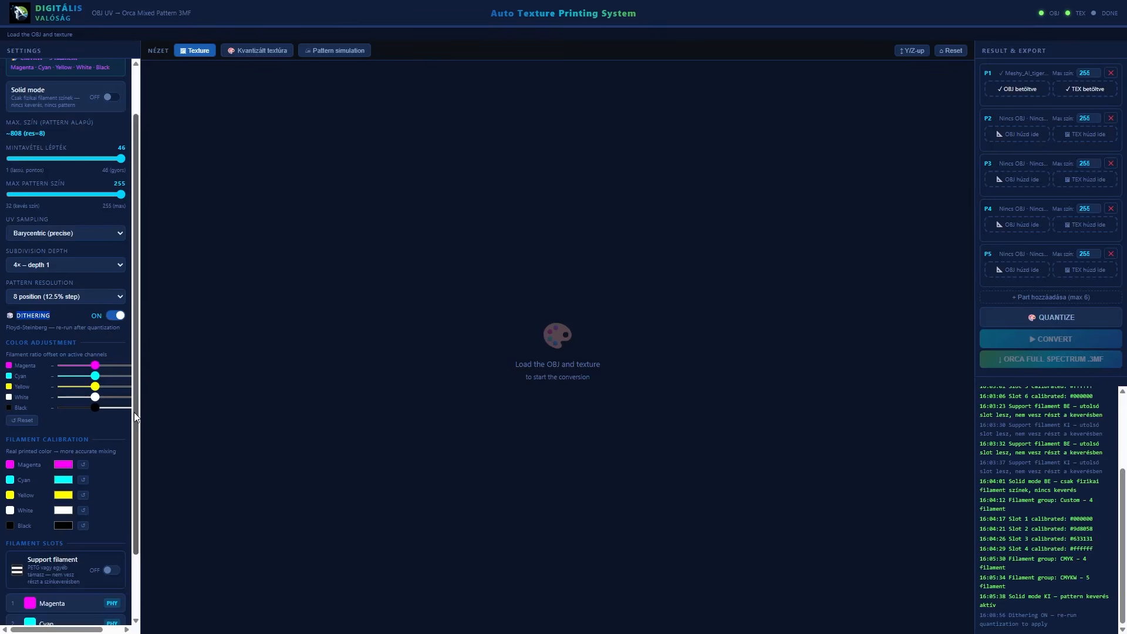
Calibrate the Magenta filament by sampling an on-screen color with the eyedropper, giving RGB 255, 184, 163
scroll(134, 412, down, 2)
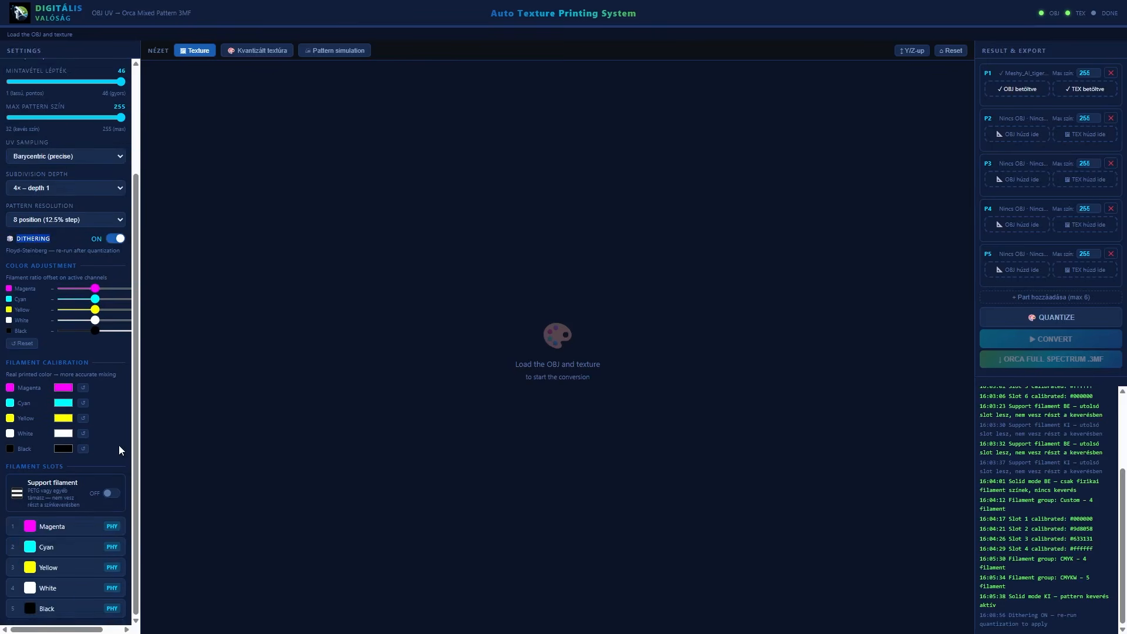
click(64, 388)
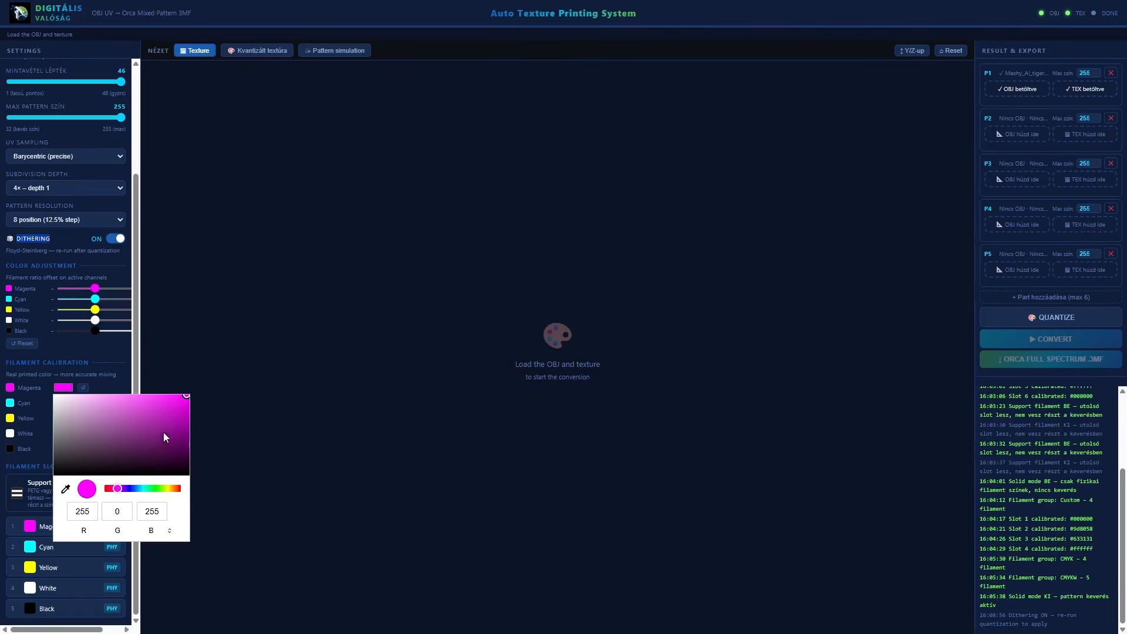
click(65, 489)
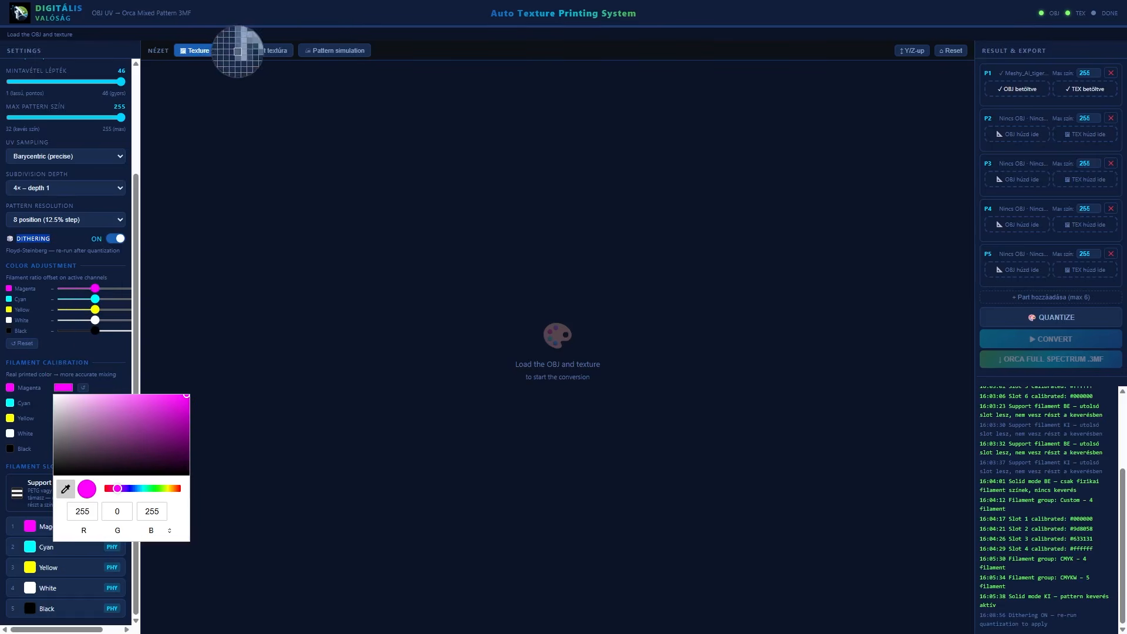
click(230, 51)
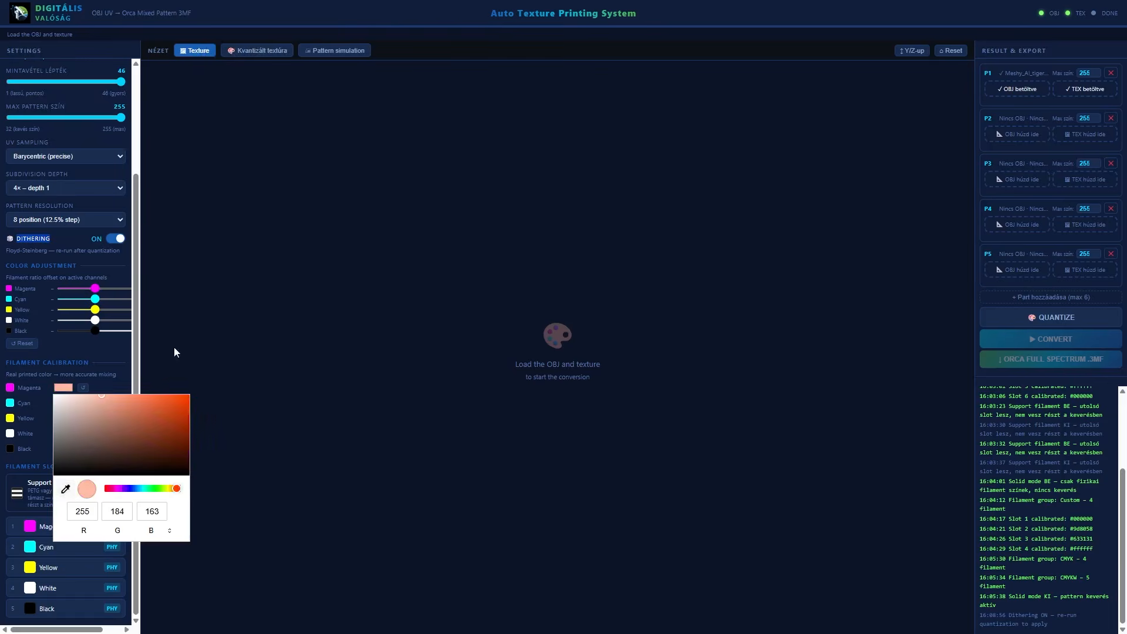
click(116, 391)
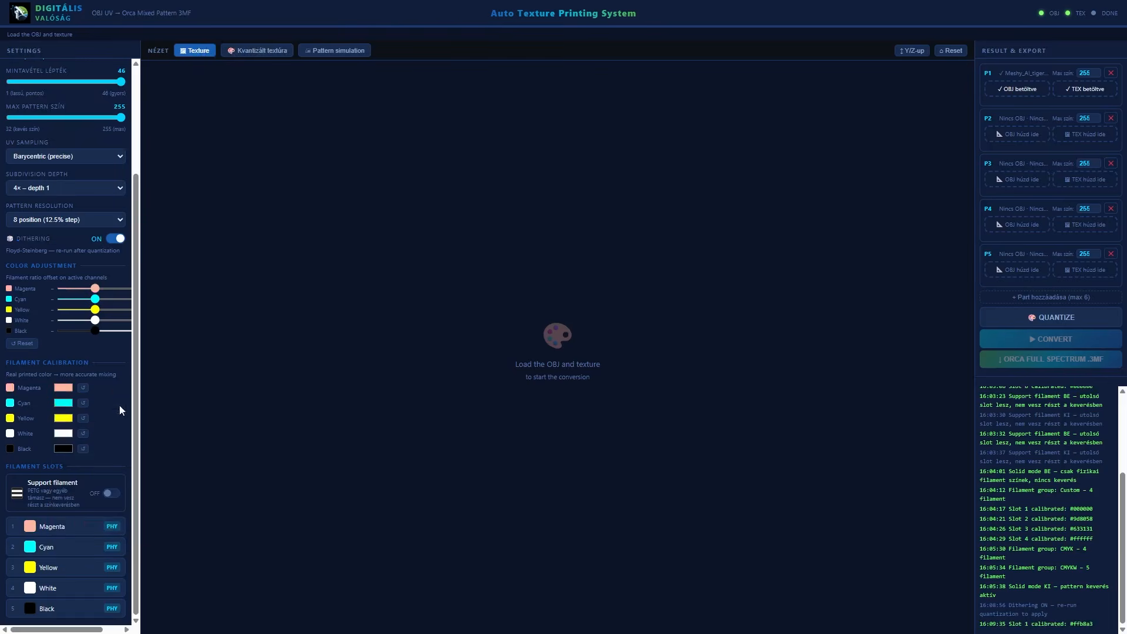
Recalibrate the Magenta filament to a fully saturated magenta, #ff00dd
click(72, 388)
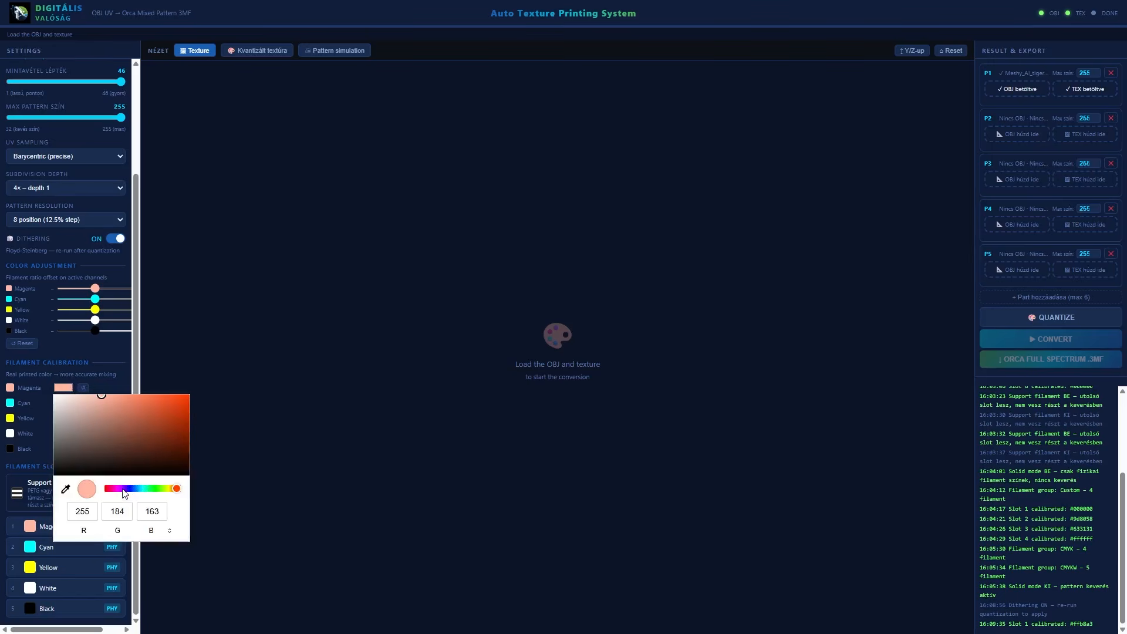
click(116, 489)
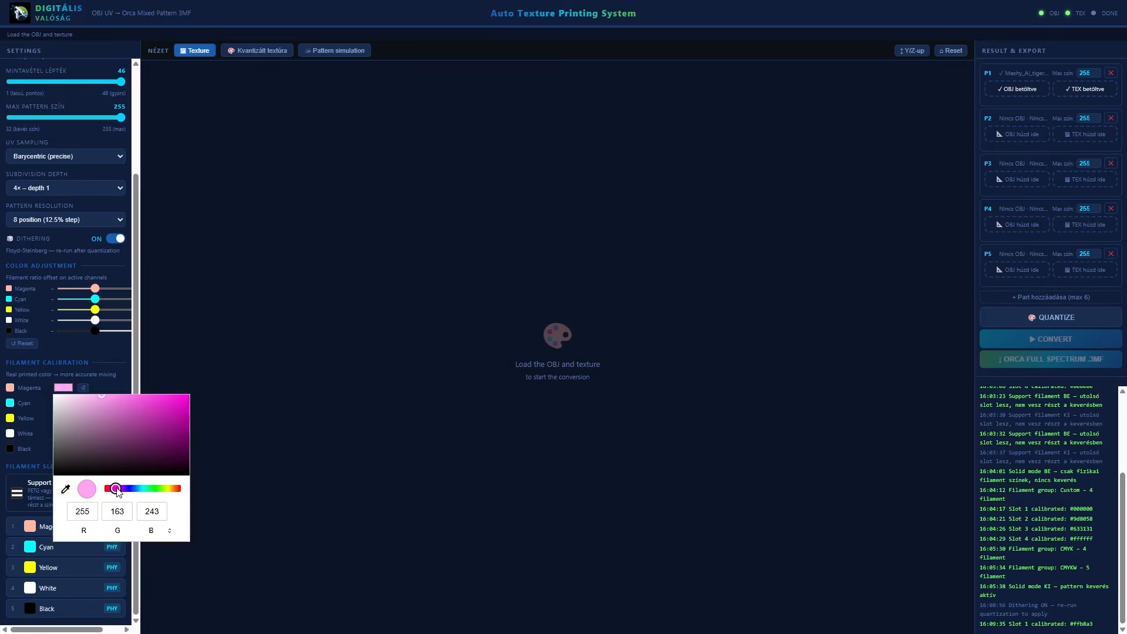
drag(161, 405, 189, 395)
click(107, 390)
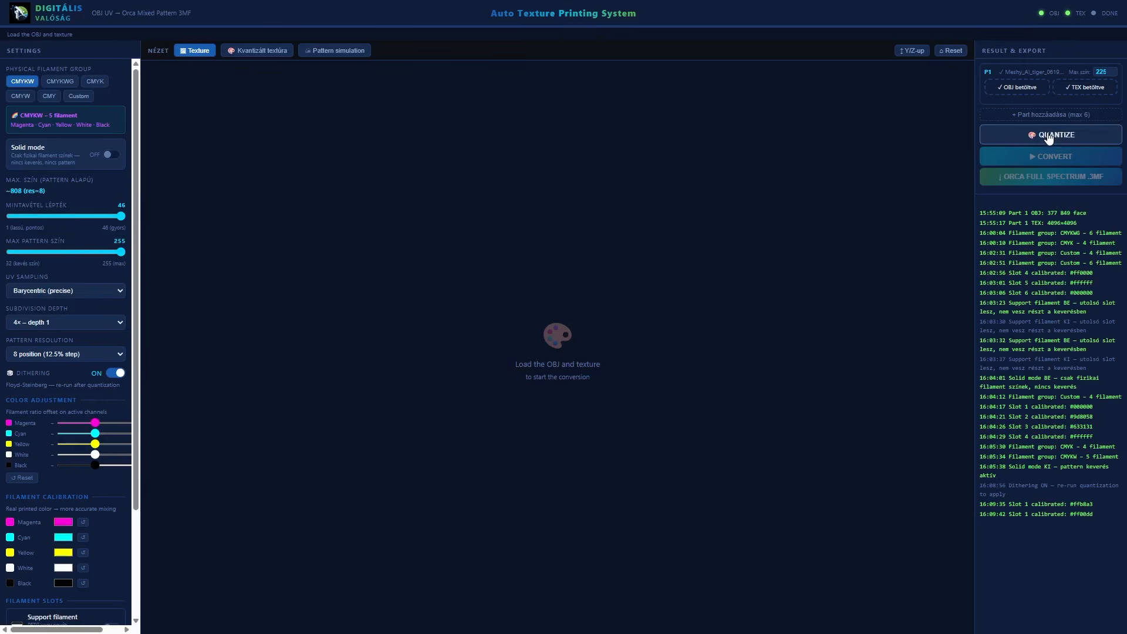
Quantize the Part 1 tiger texture, keeping the converter in front of the slicer window
click(1049, 136)
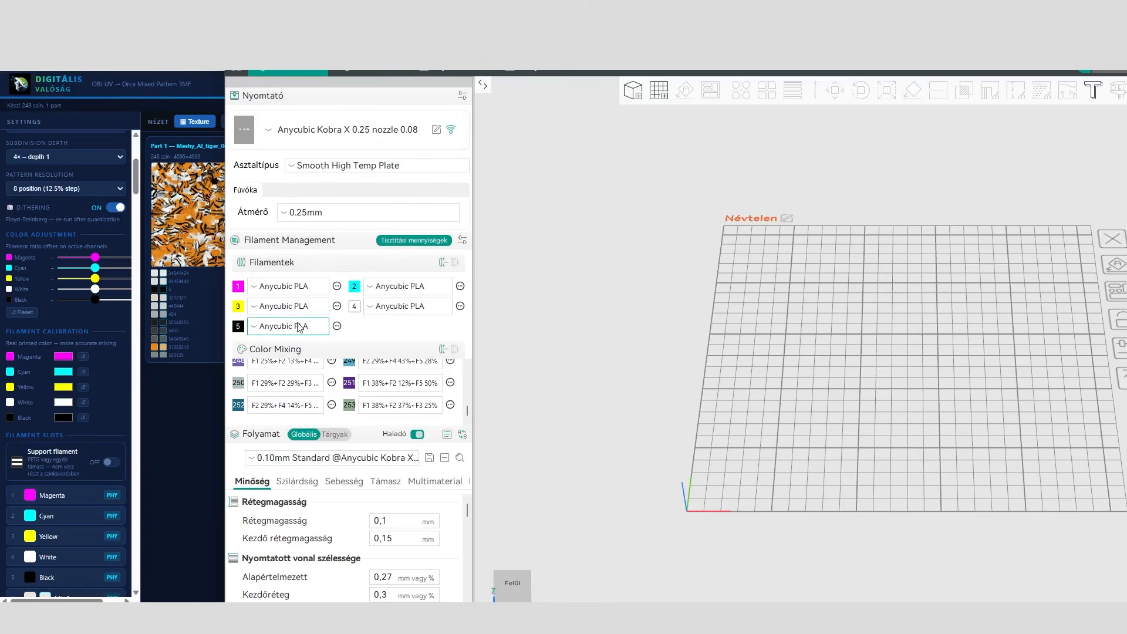
drag(577, 48, 363, 62)
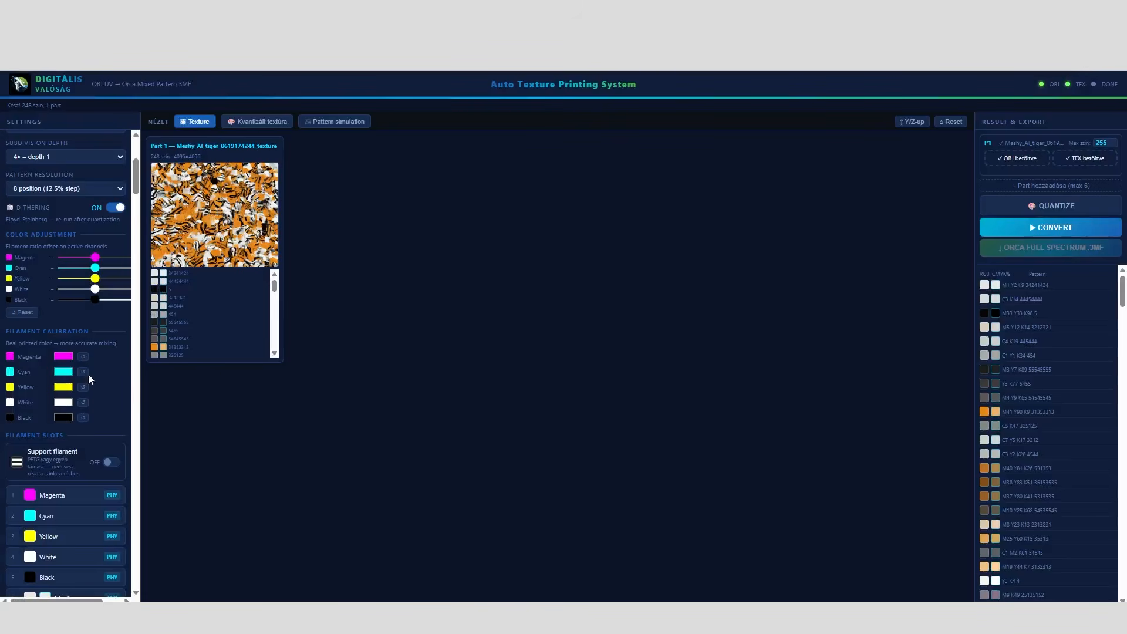
Examine the generated Mix filament slots and the pattern list, highlighting the M15 Y52 K64 pattern row
drag(136, 176, 138, 593)
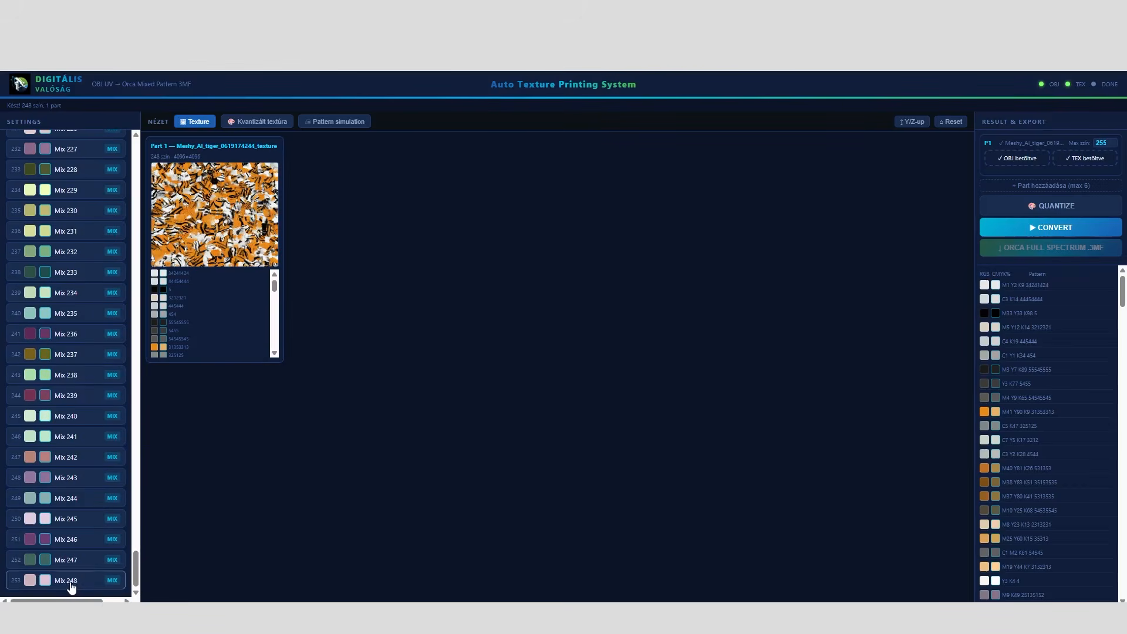
drag(137, 578, 151, 425)
mouse_move(275, 293)
mouse_down()
mouse_move(273, 352)
mouse_move(272, 276)
mouse_up()
drag(136, 425, 139, 162)
drag(1123, 292, 1124, 376)
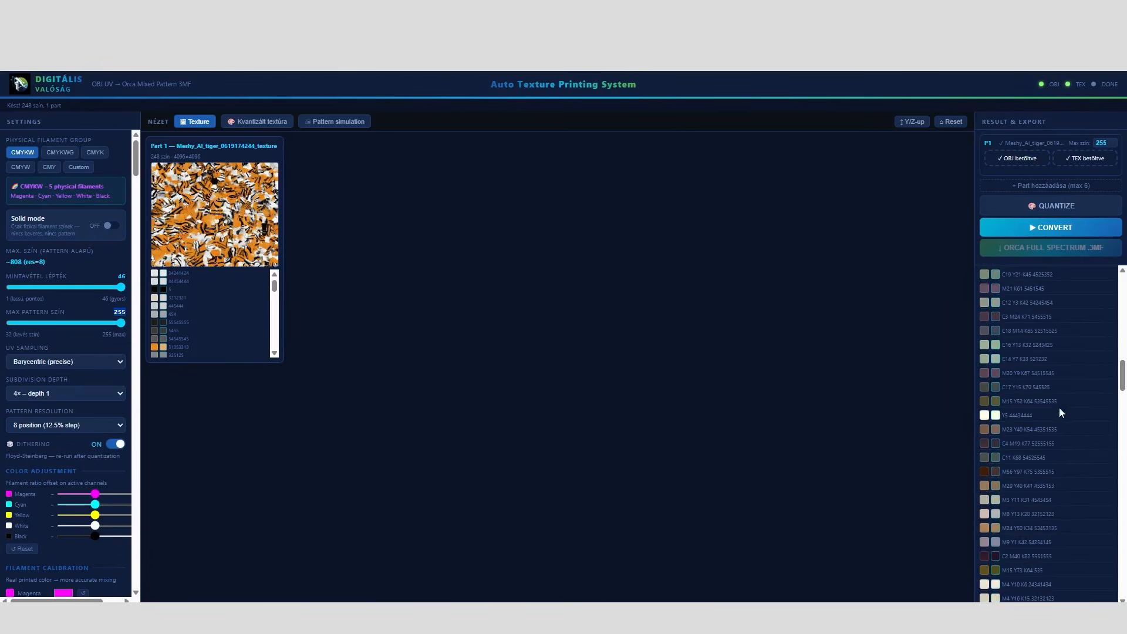
drag(1003, 401, 1058, 403)
Convert the quantized tiger at 4× – depth 1 subdivision and export it as an Orca Full Spectrum 3MF
click(1064, 228)
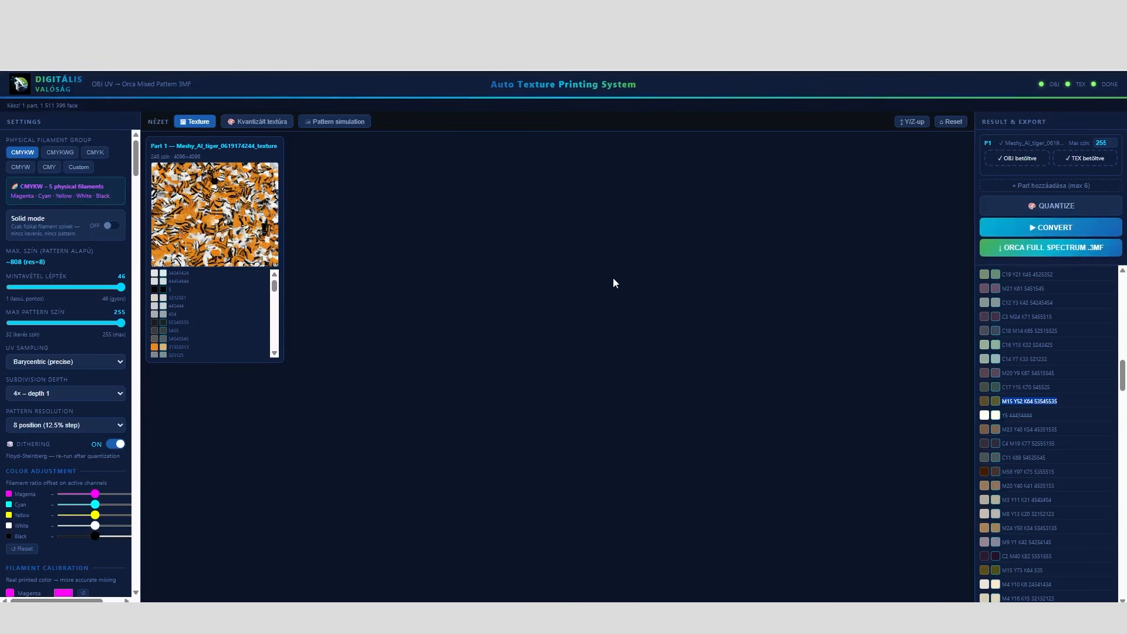
drag(40, 105, 77, 107)
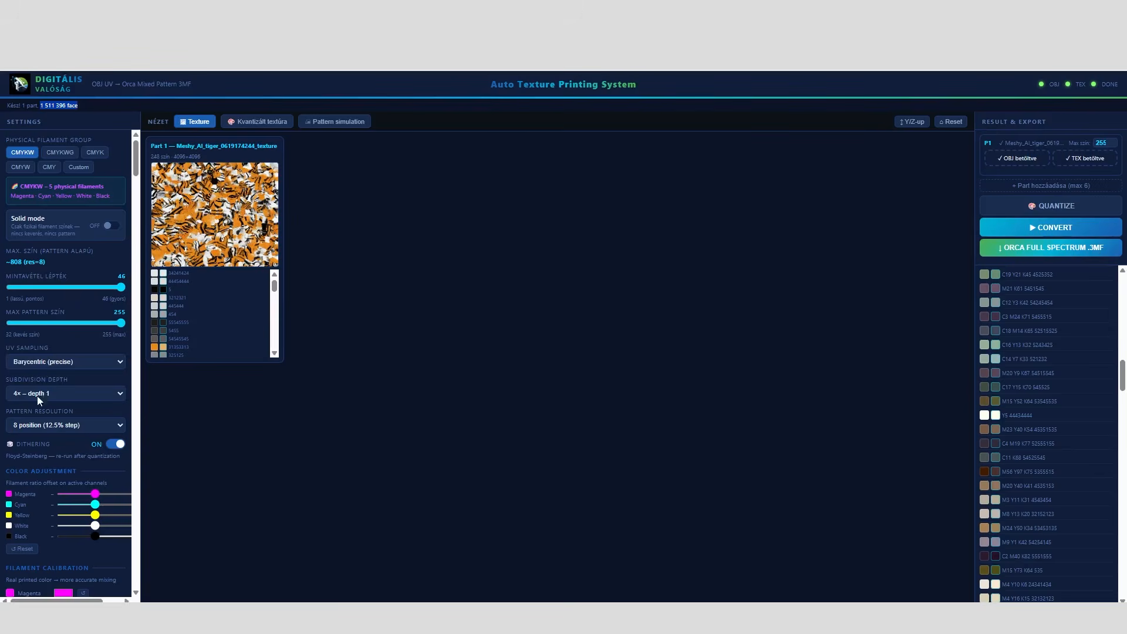
click(59, 393)
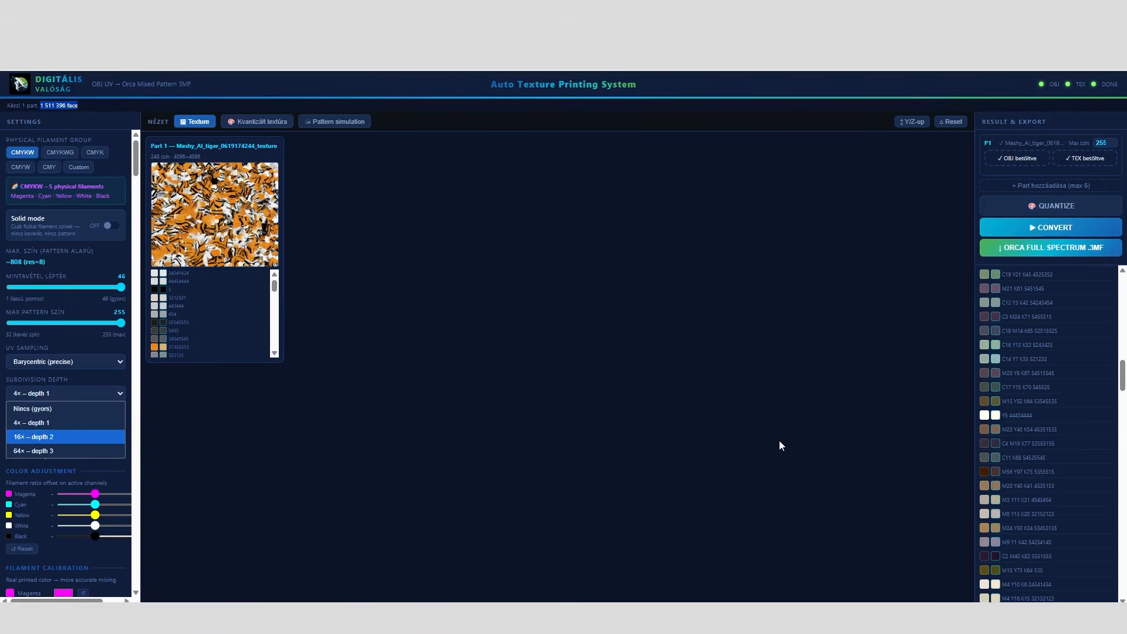
click(1066, 254)
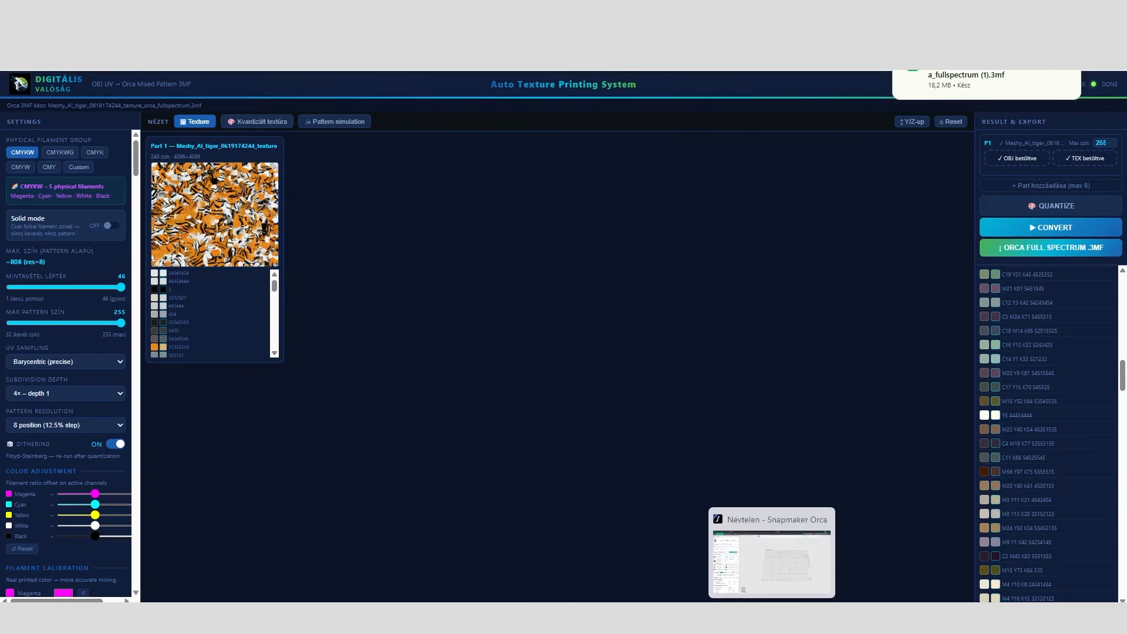
Switch to Snapmaker Orca and choose the Anycubic Kobra X 0.25 nozzle 0.08 printer preset for the empty project
click(773, 616)
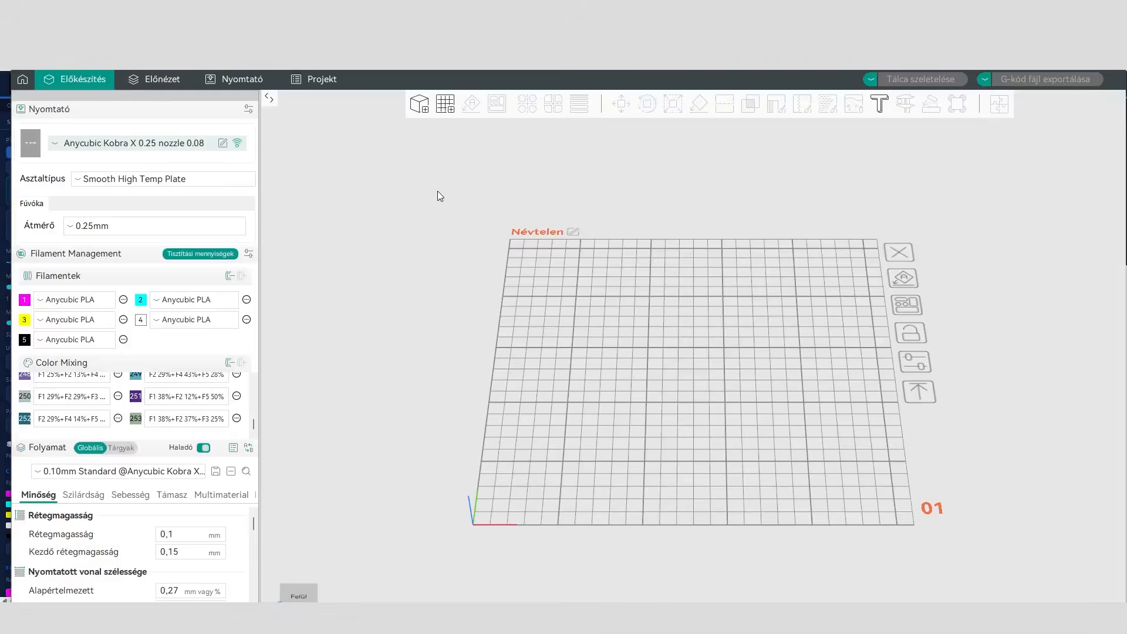
drag(414, 61, 628, 47)
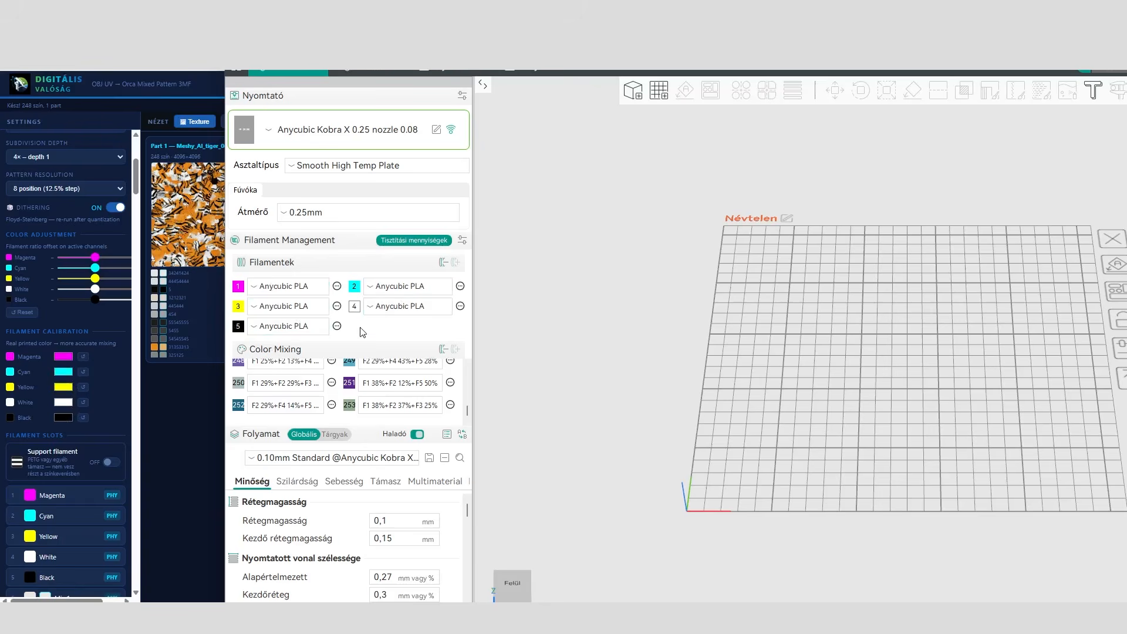
click(379, 134)
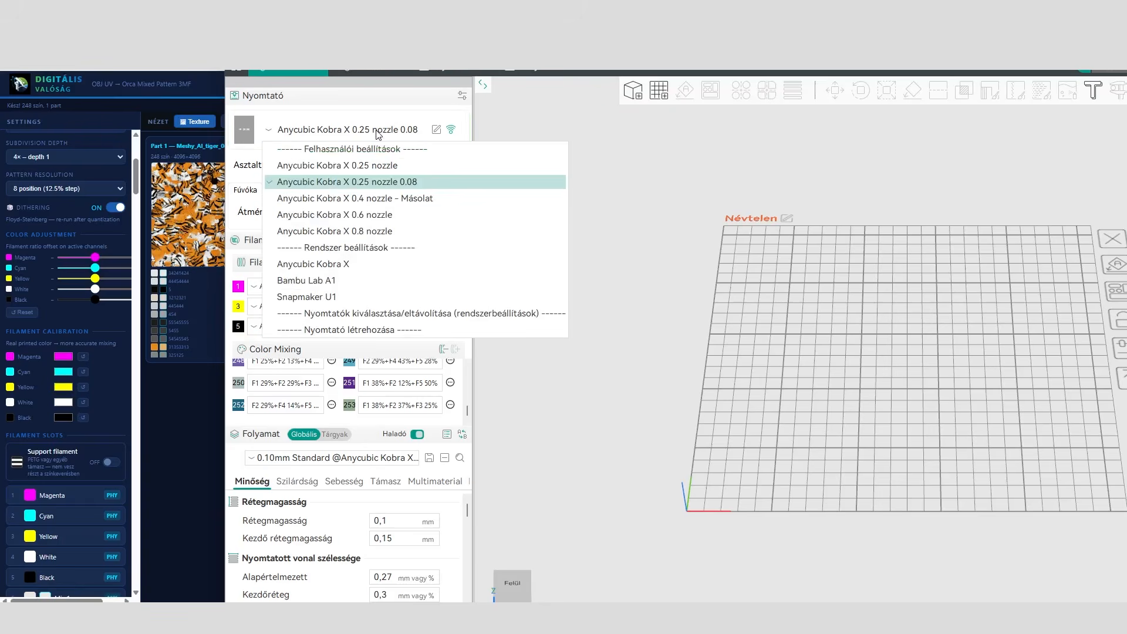
click(379, 182)
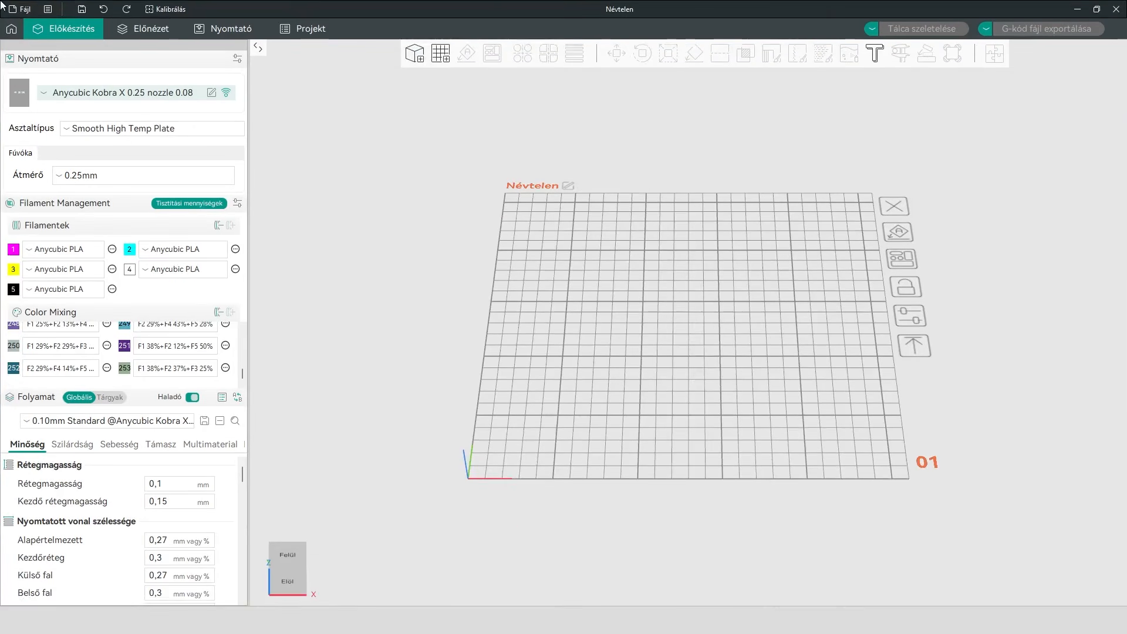
click(19, 10)
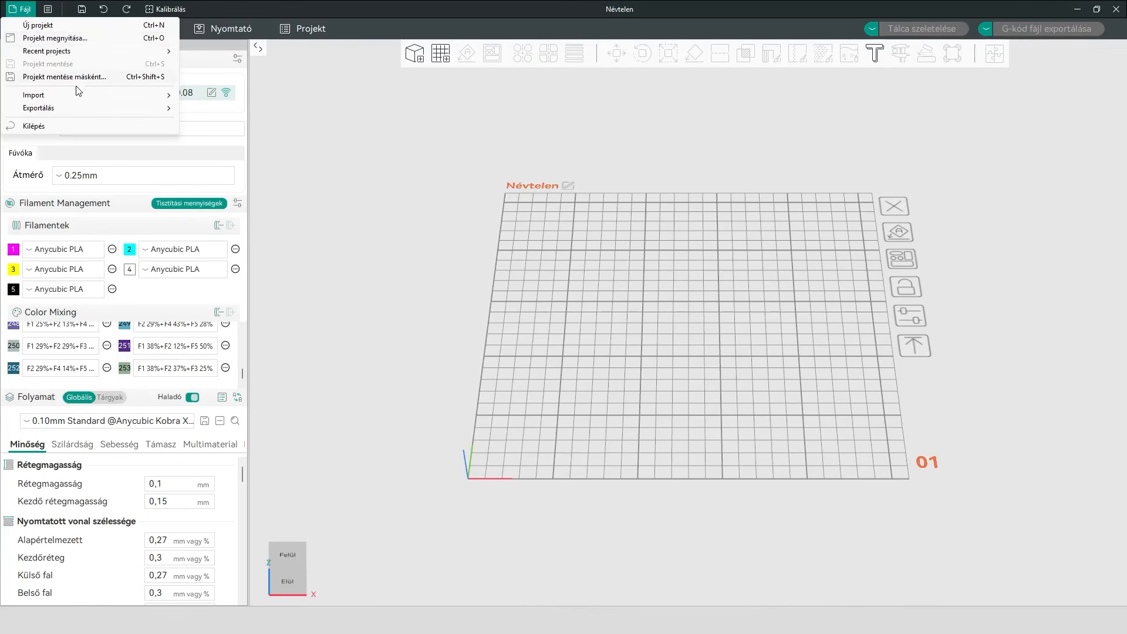
mouse_move(23, 96)
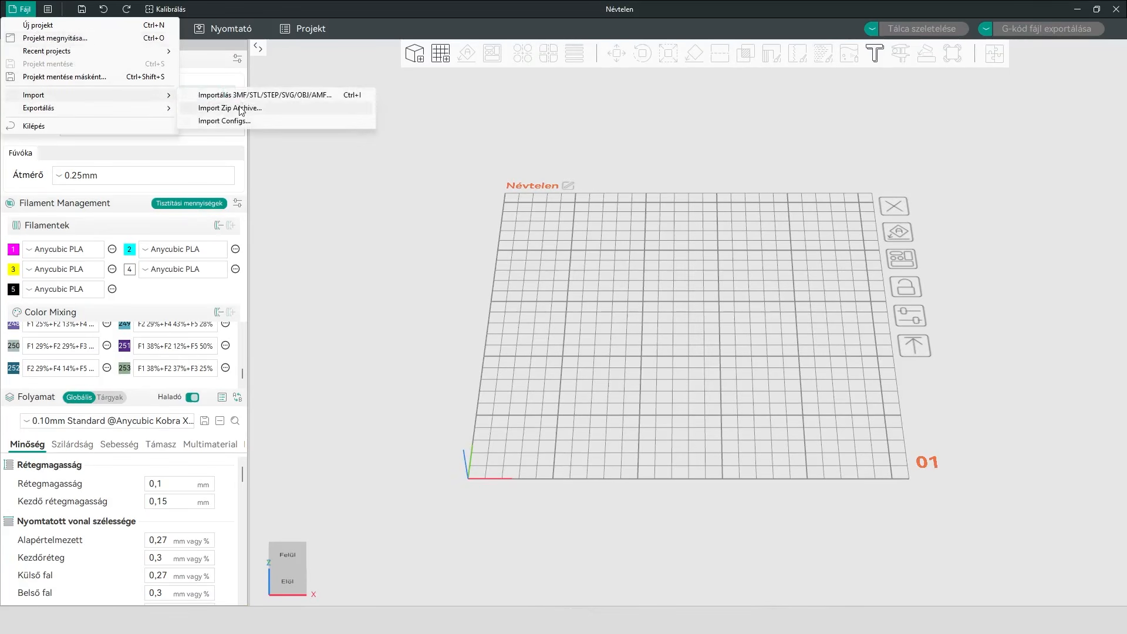
click(56, 39)
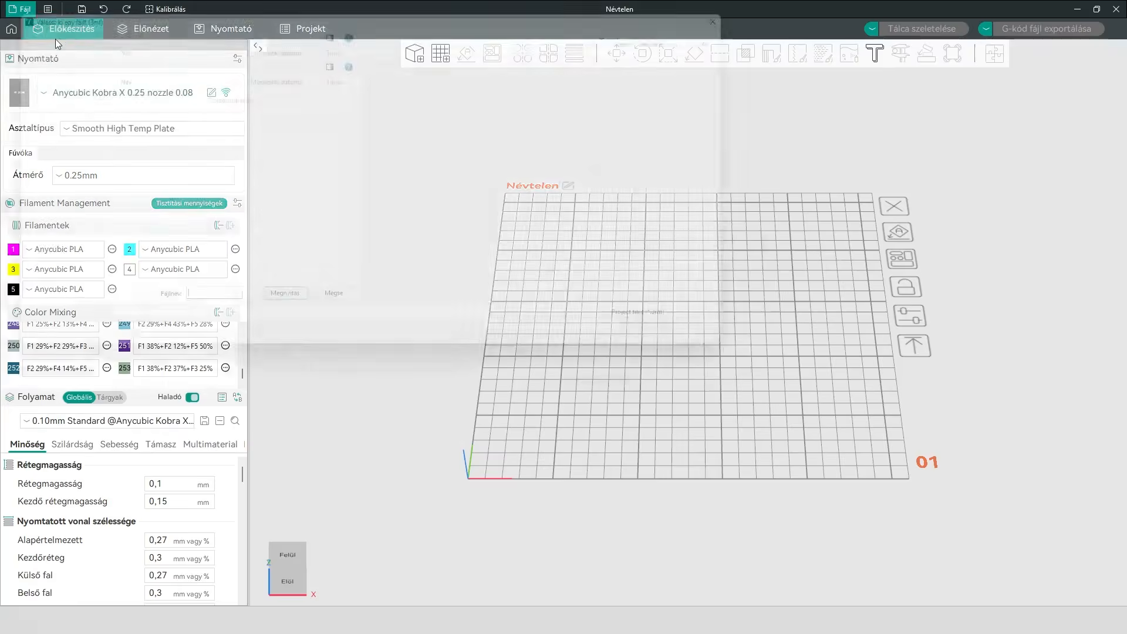
click(166, 128)
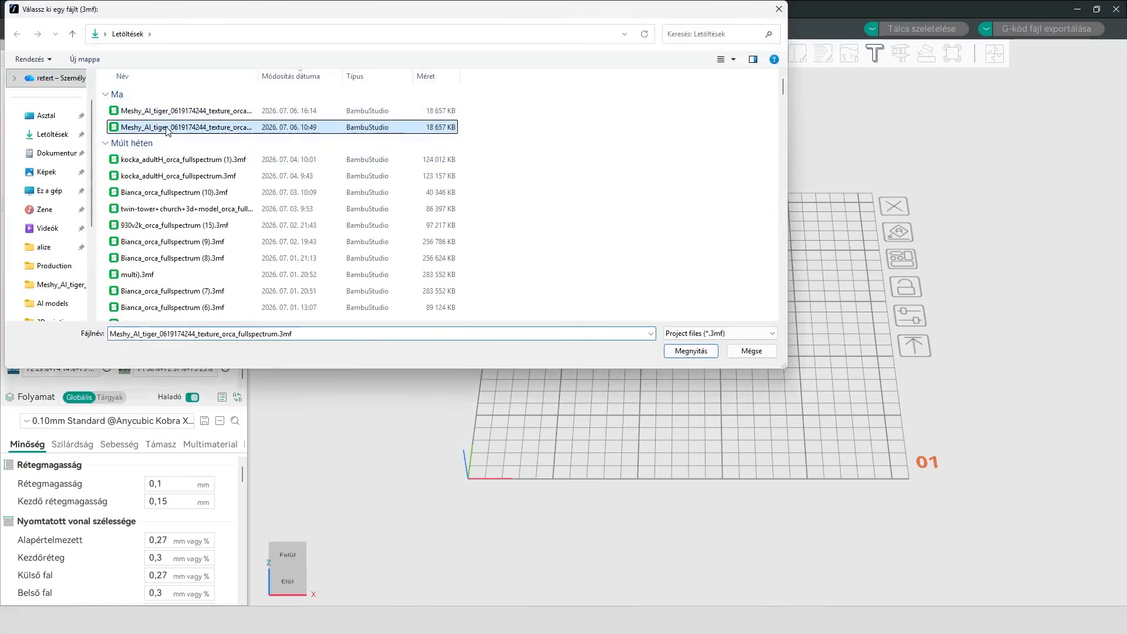
click(686, 352)
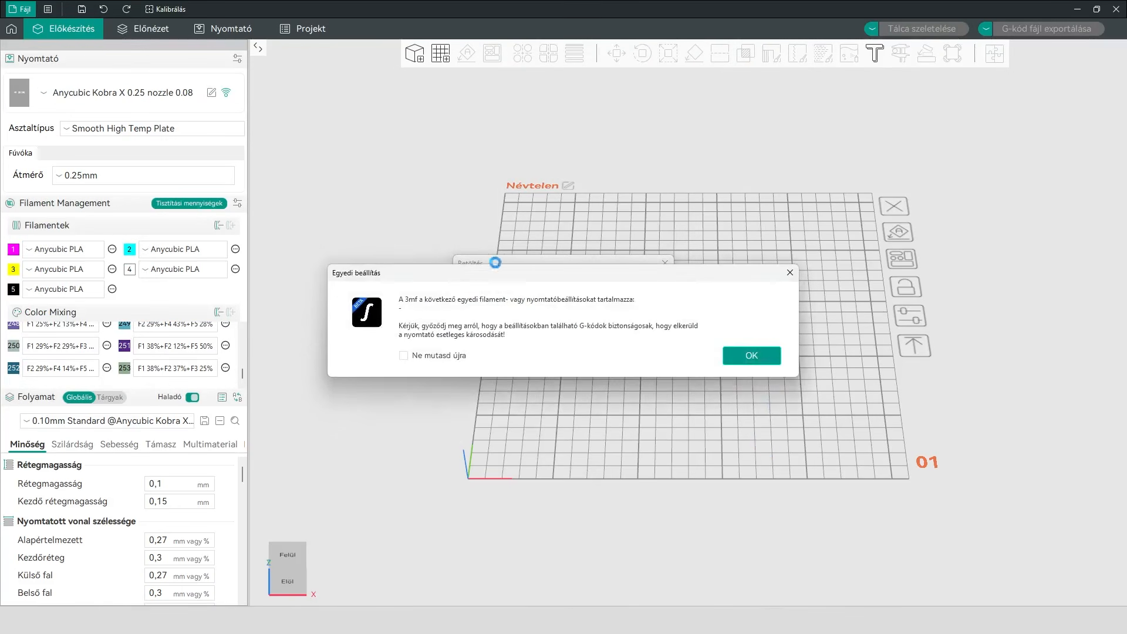
drag(400, 297, 684, 337)
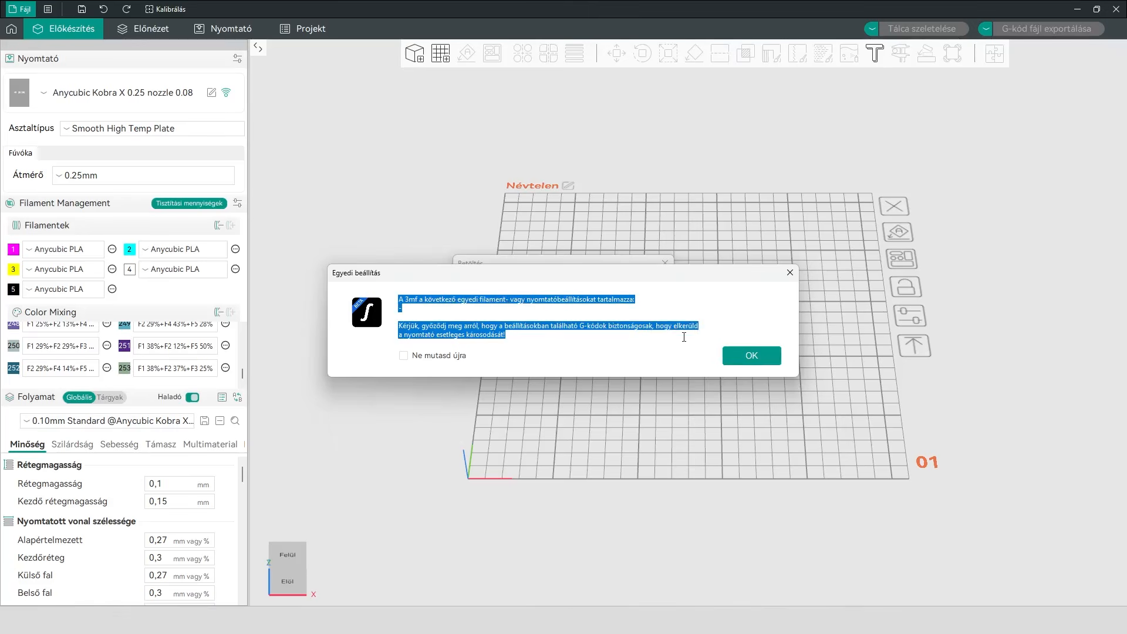
click(549, 349)
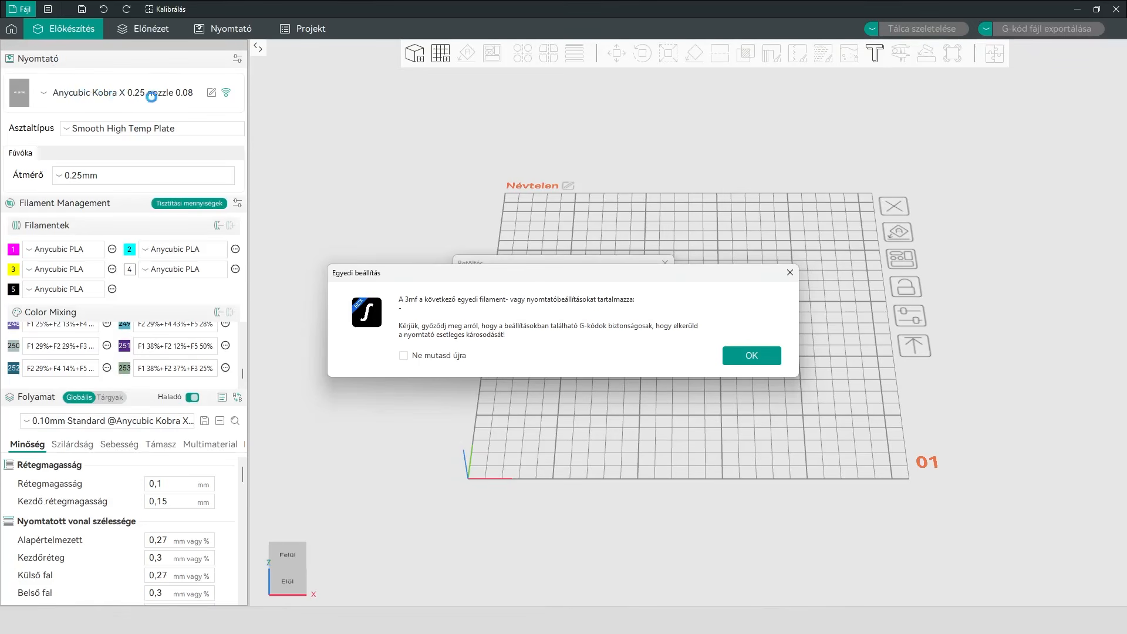
click(746, 364)
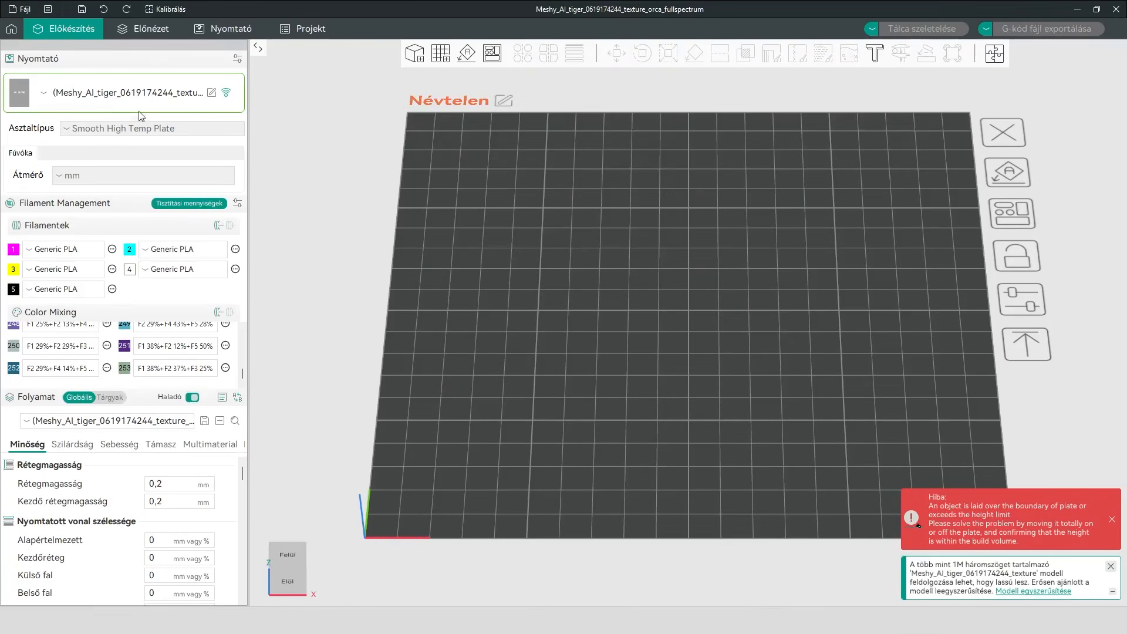
Replace the opened tiger project's embedded printer preset with Anycubic Kobra X 0.25 nozzle 0.08
click(127, 95)
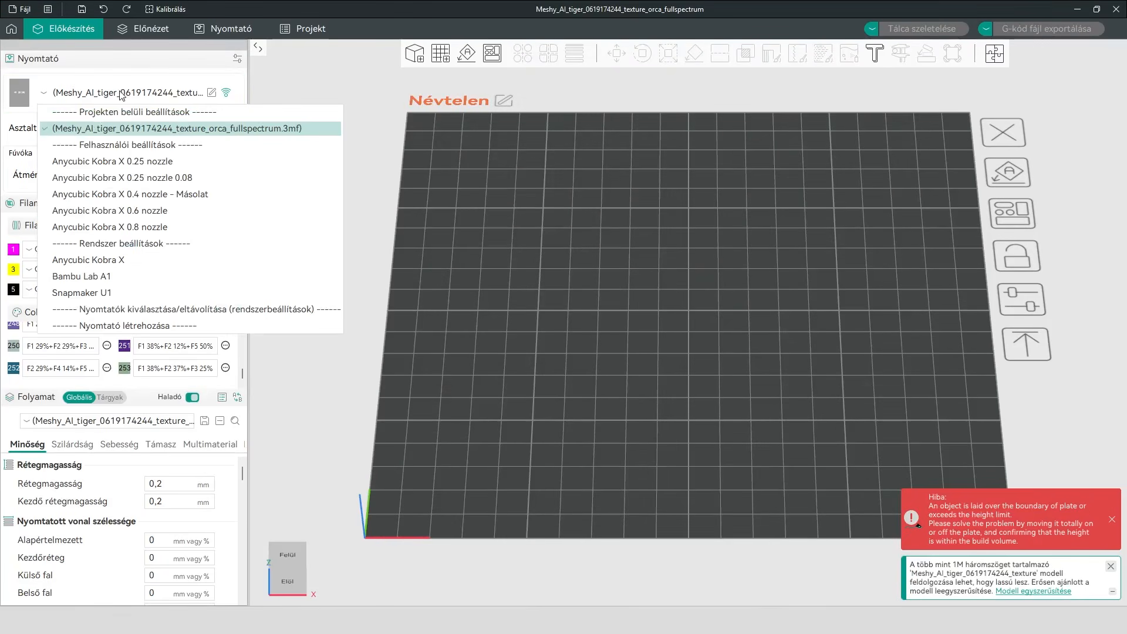
click(125, 179)
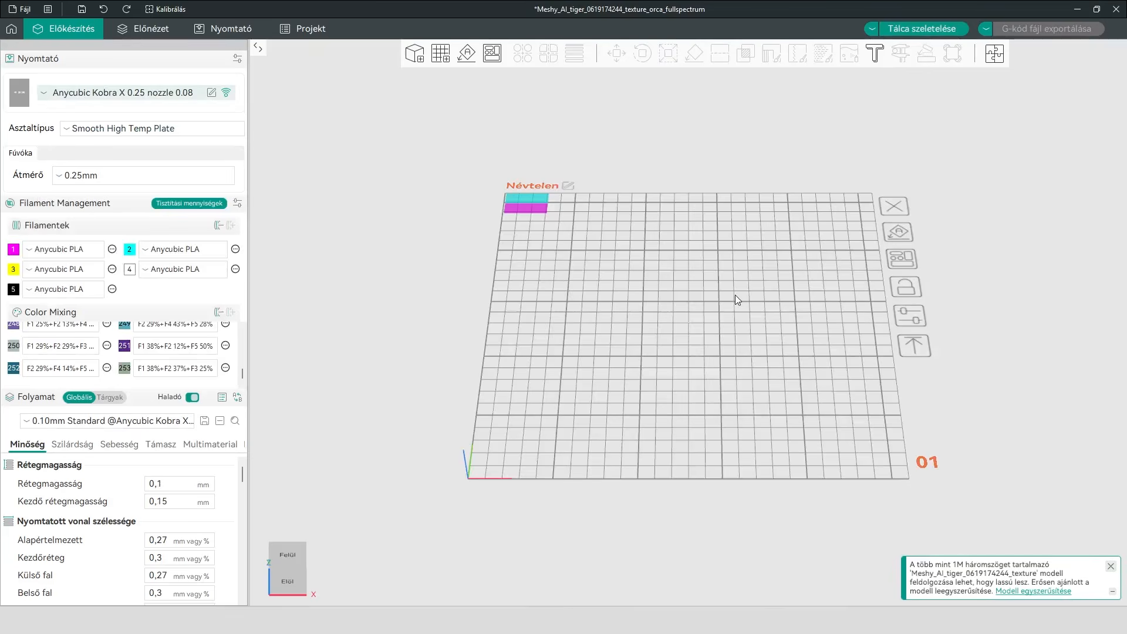
Locate the tiny tiger on the plate and scale it uniformly to 50 mm in Z
drag(676, 358, 698, 357)
scroll(740, 270, up, 6)
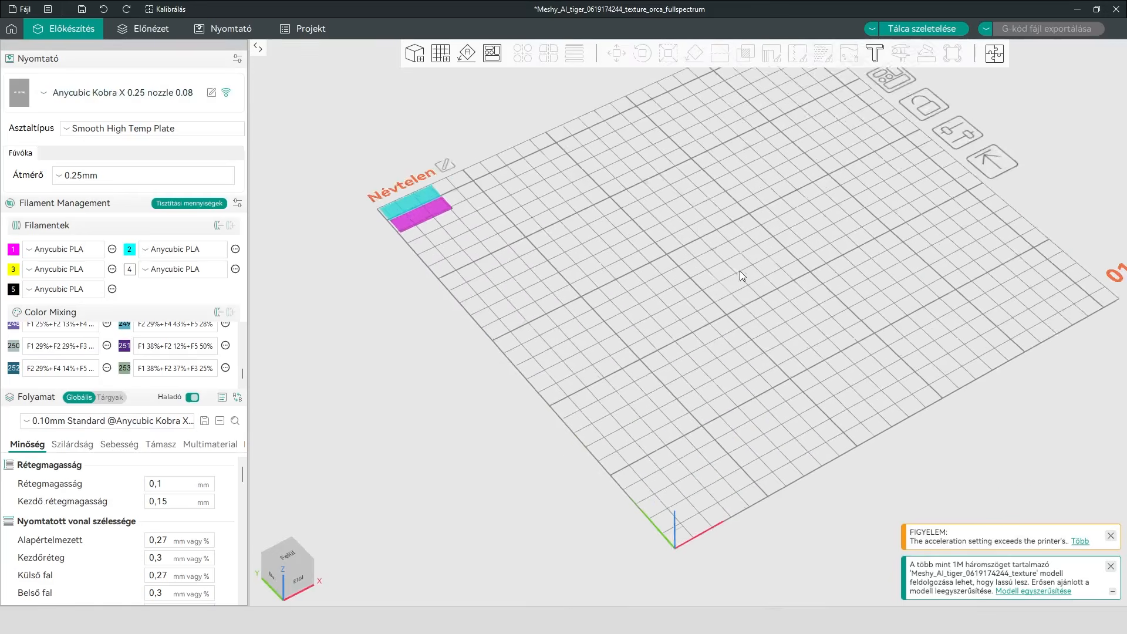
right_drag(724, 280, 597, 311)
scroll(484, 312, up, 8)
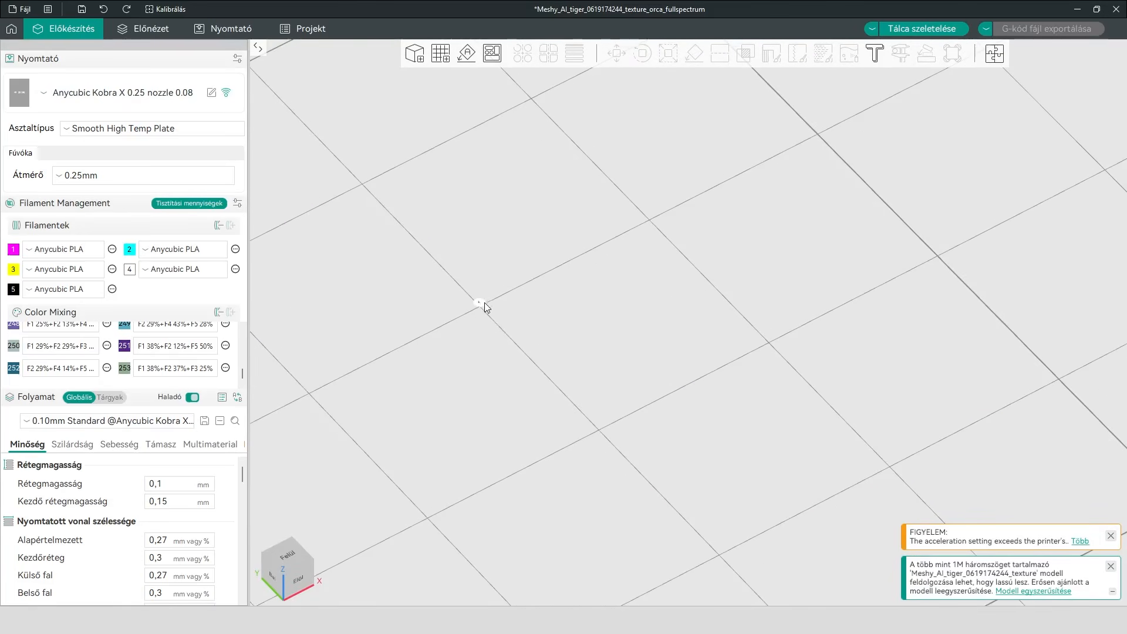
scroll(484, 305, up, 5)
right_drag(334, 294, 631, 319)
scroll(628, 318, up, 6)
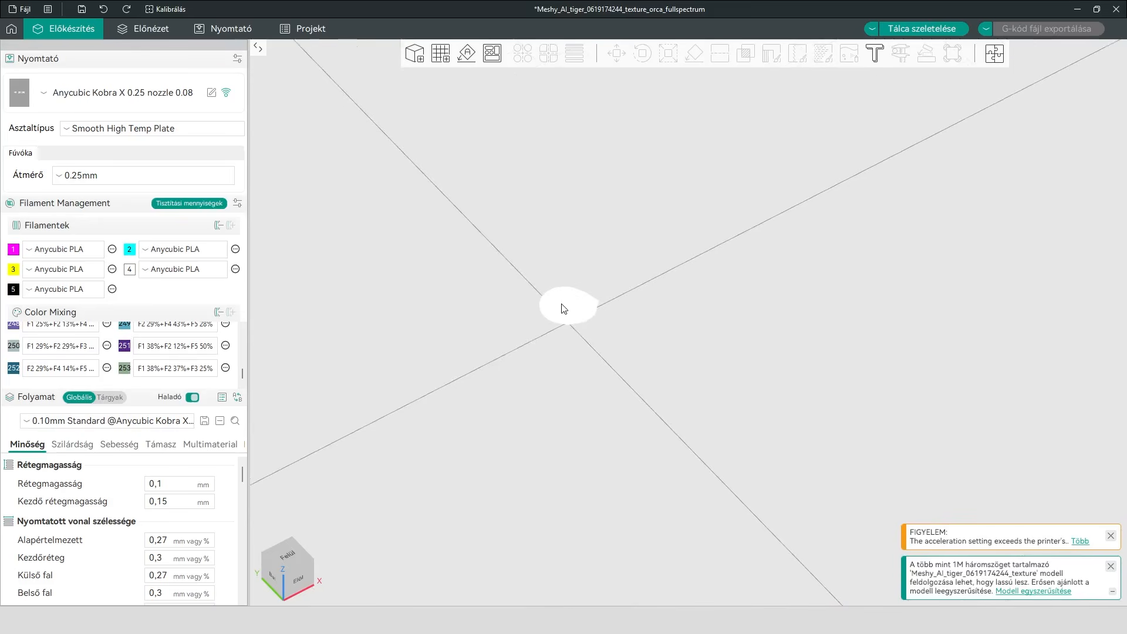
click(564, 308)
click(667, 54)
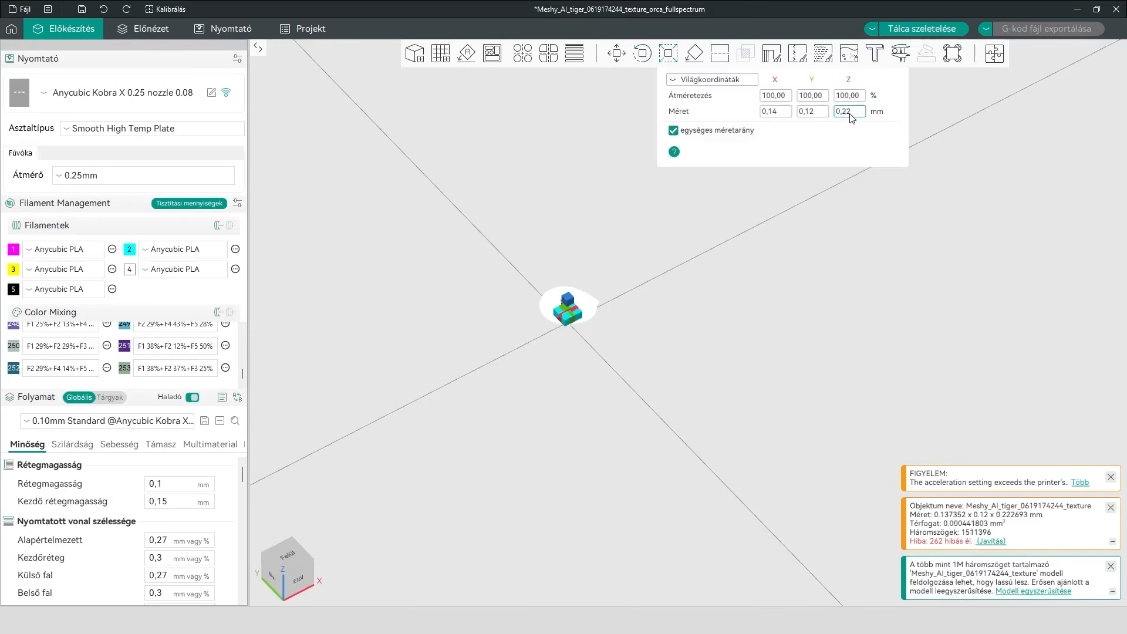
text(50)
key(Return)
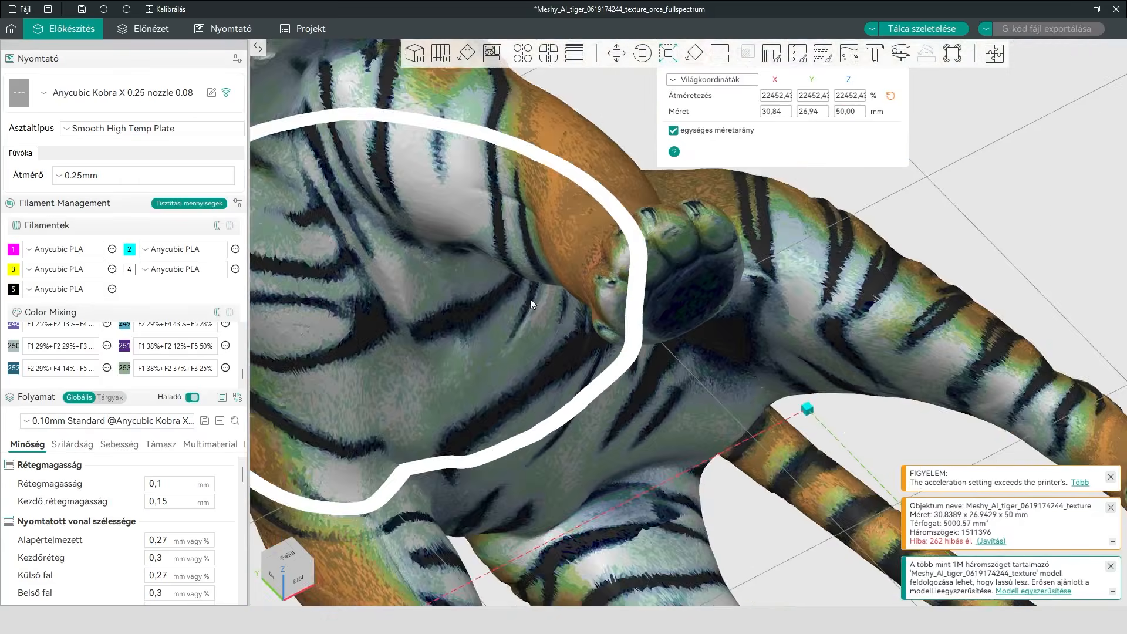
scroll(530, 300, down, 10)
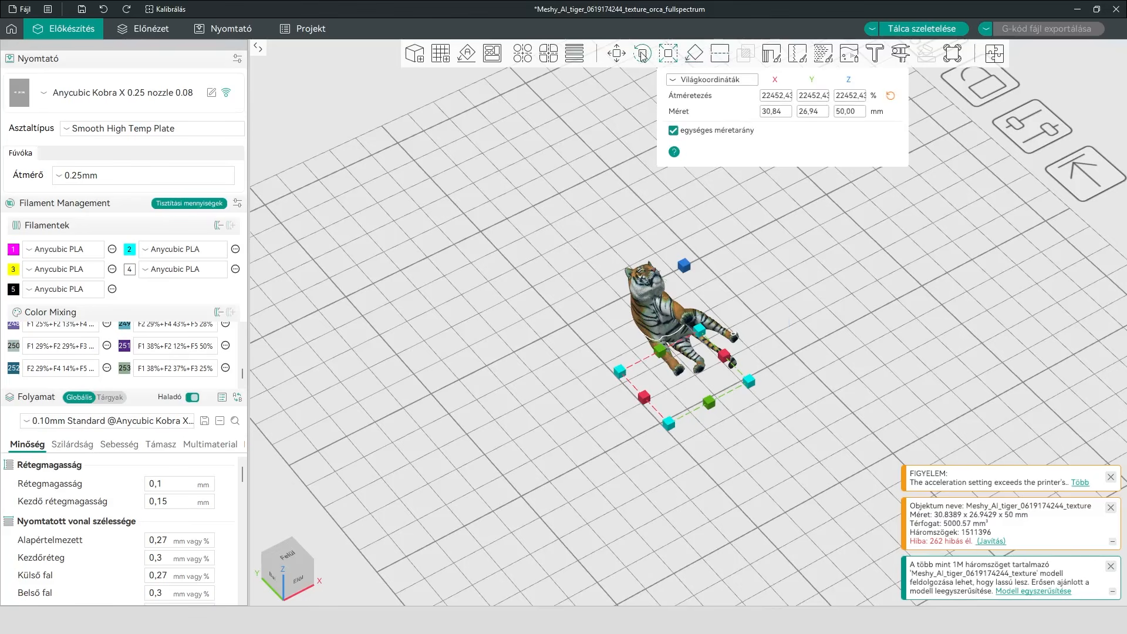
Rotate the tiger 90° about the X axis and switch to the Move tool
click(642, 55)
click(733, 97)
text(90)
key(Return)
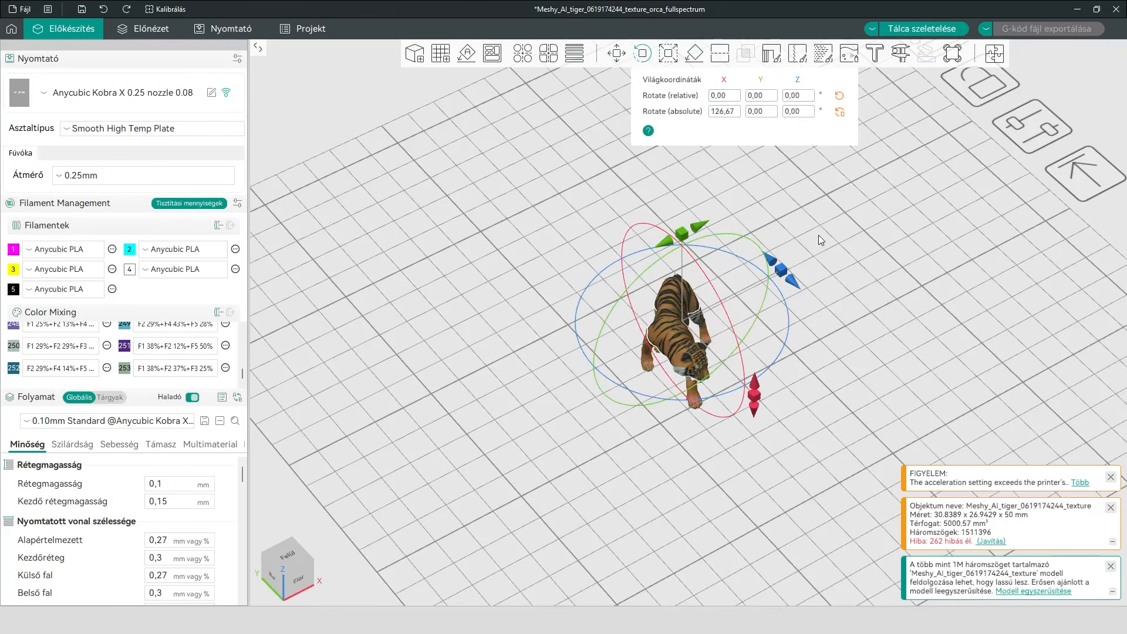
key(6)
click(617, 58)
drag(685, 270, 729, 217)
drag(714, 363, 770, 370)
Collapse the printer settings section and set the layer height to 0.08 mm
click(52, 99)
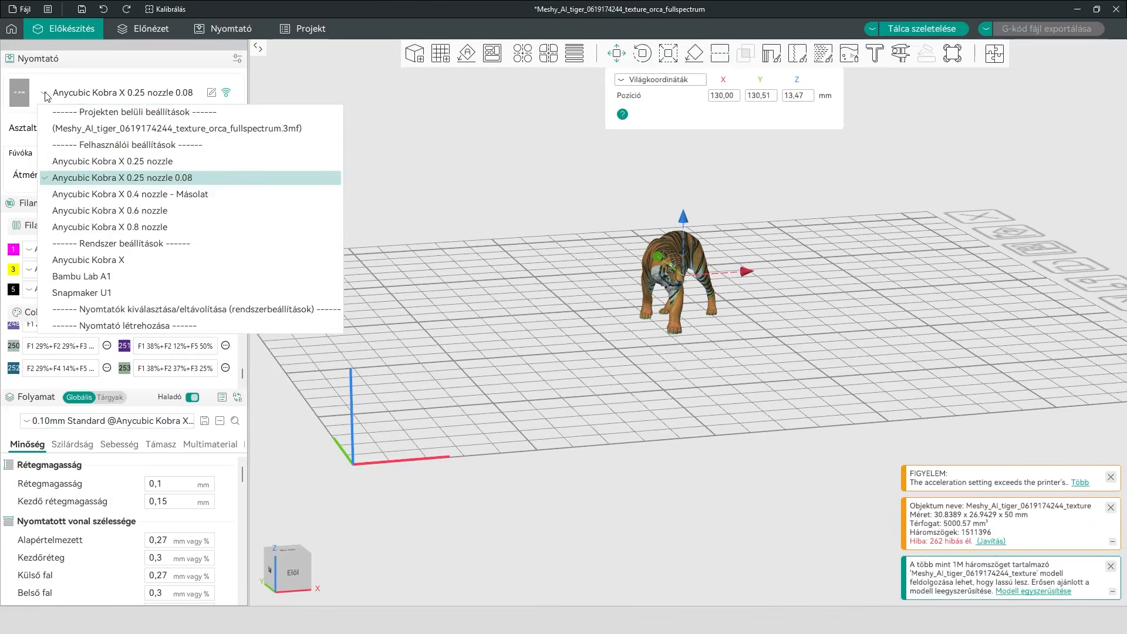
click(164, 59)
click(187, 361)
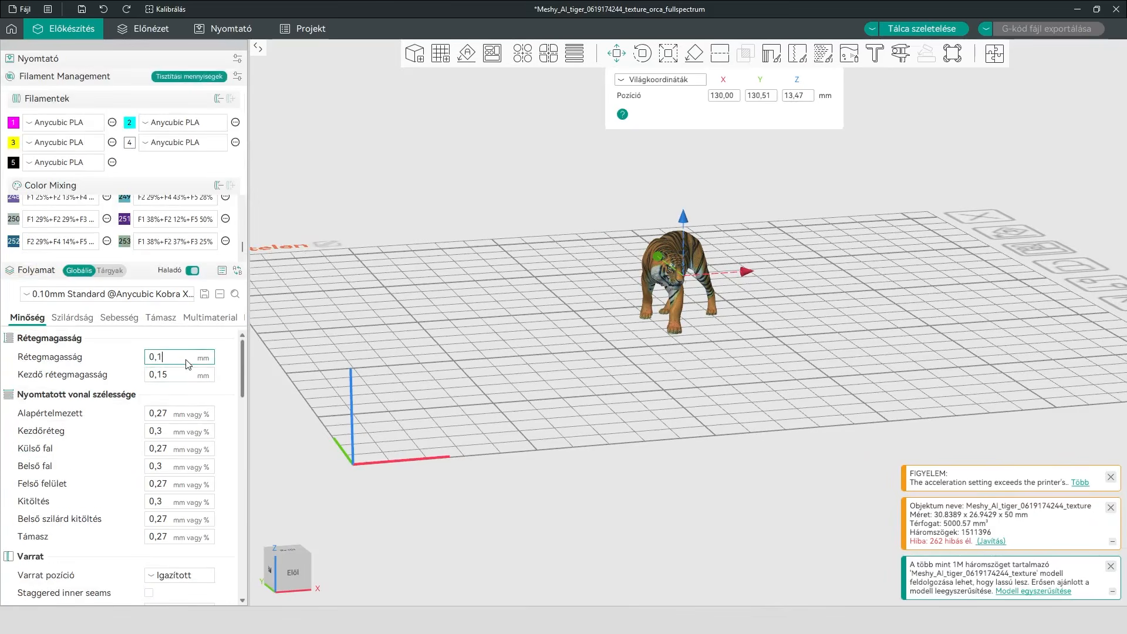
key(Return)
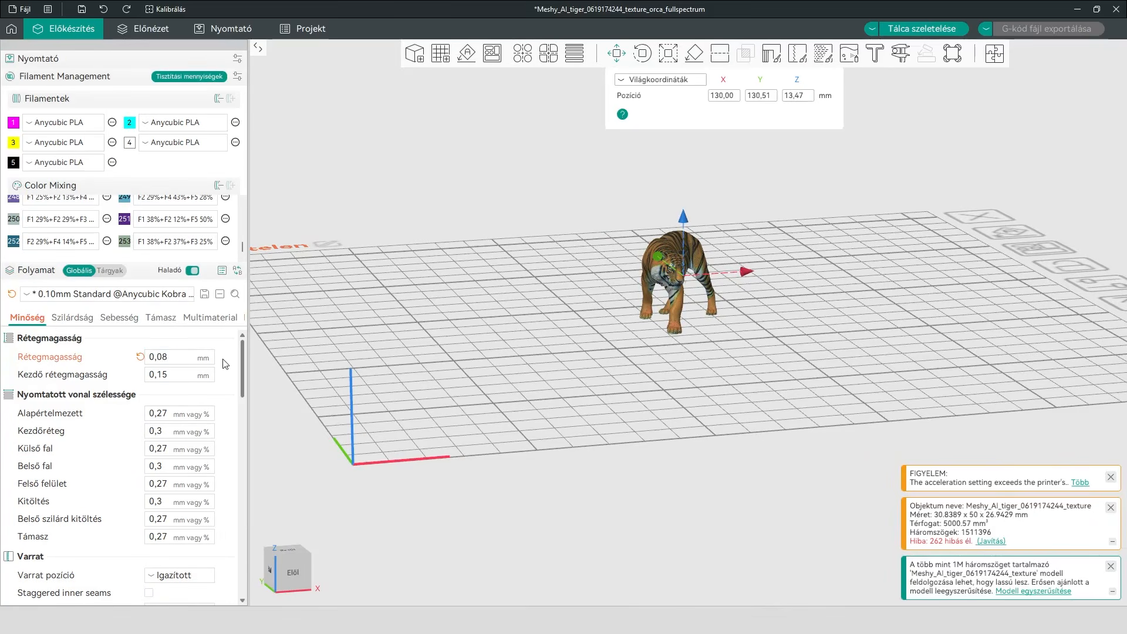
Examine the colored tiger up close from the front, side and rear, and review its dimensions and the quality settings
mouse_move(242, 250)
mouse_down()
mouse_move(242, 209)
mouse_move(241, 252)
mouse_up()
scroll(633, 383, up, 5)
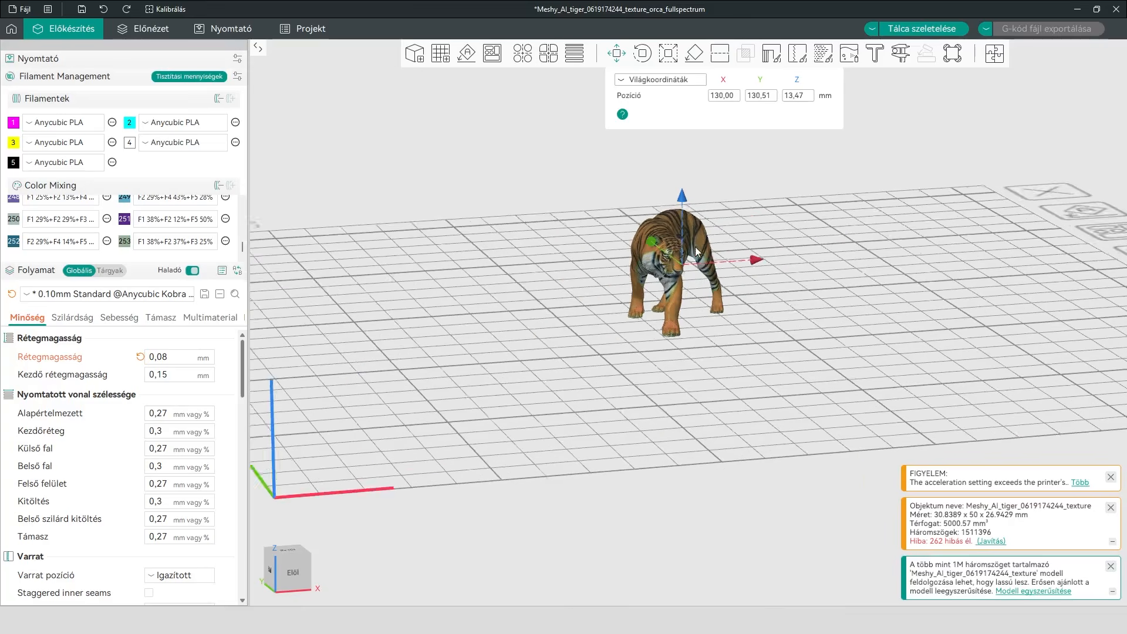
scroll(618, 456, up, 4)
drag(787, 503, 776, 486)
right_drag(776, 486, 827, 485)
scroll(402, 315, up, 5)
right_drag(402, 315, 533, 298)
drag(888, 289, 873, 293)
key(s)
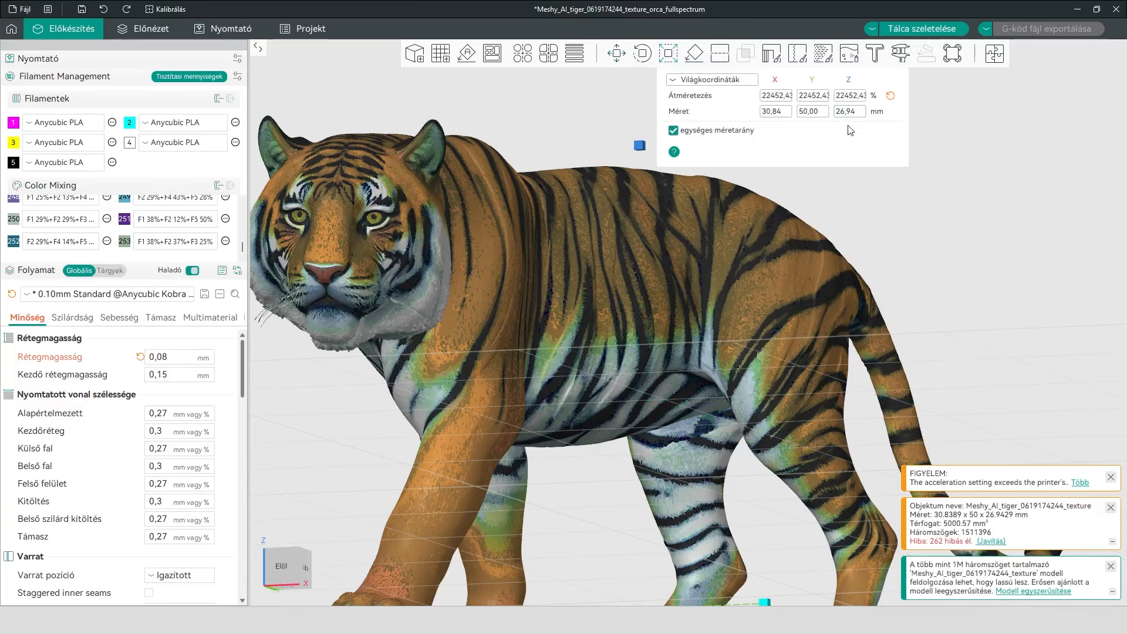
scroll(474, 298, down, 2)
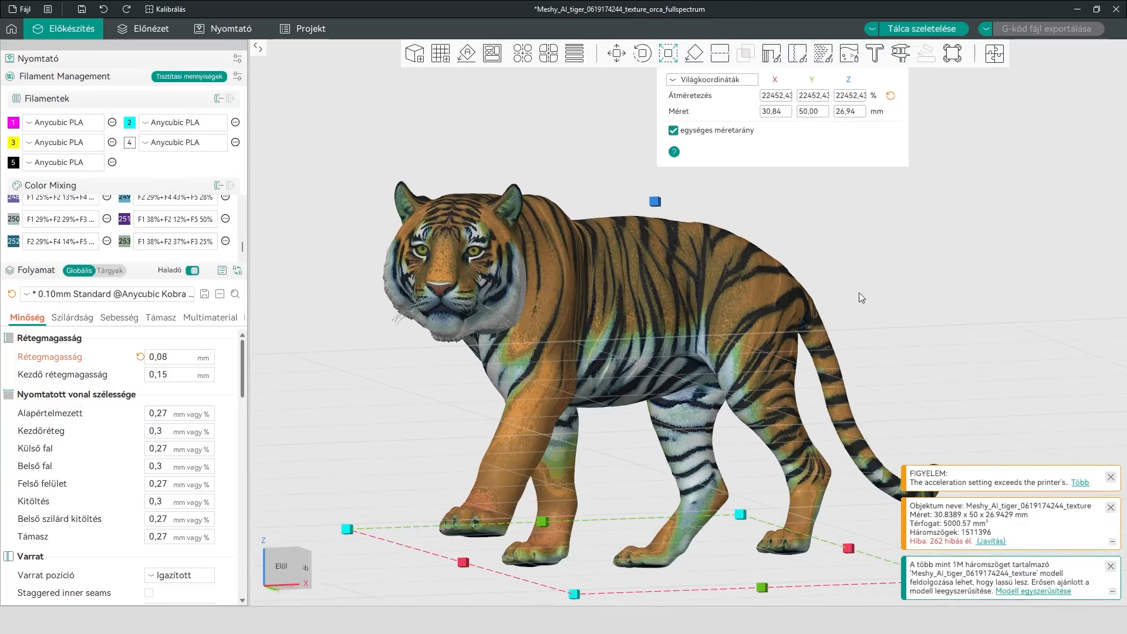
drag(857, 287, 1005, 310)
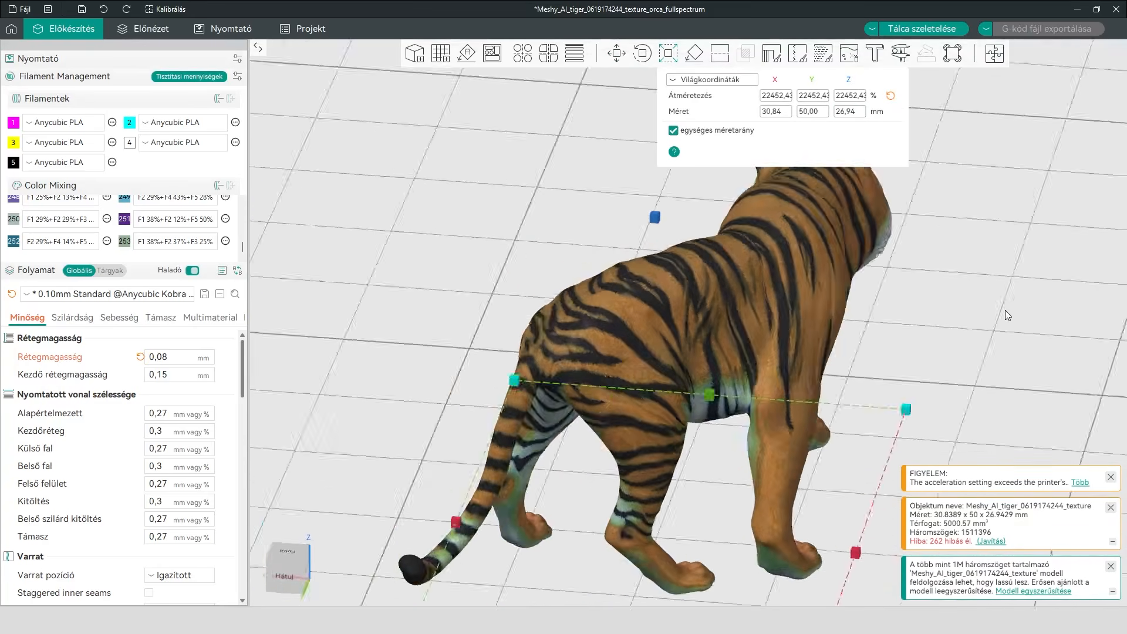
key(1)
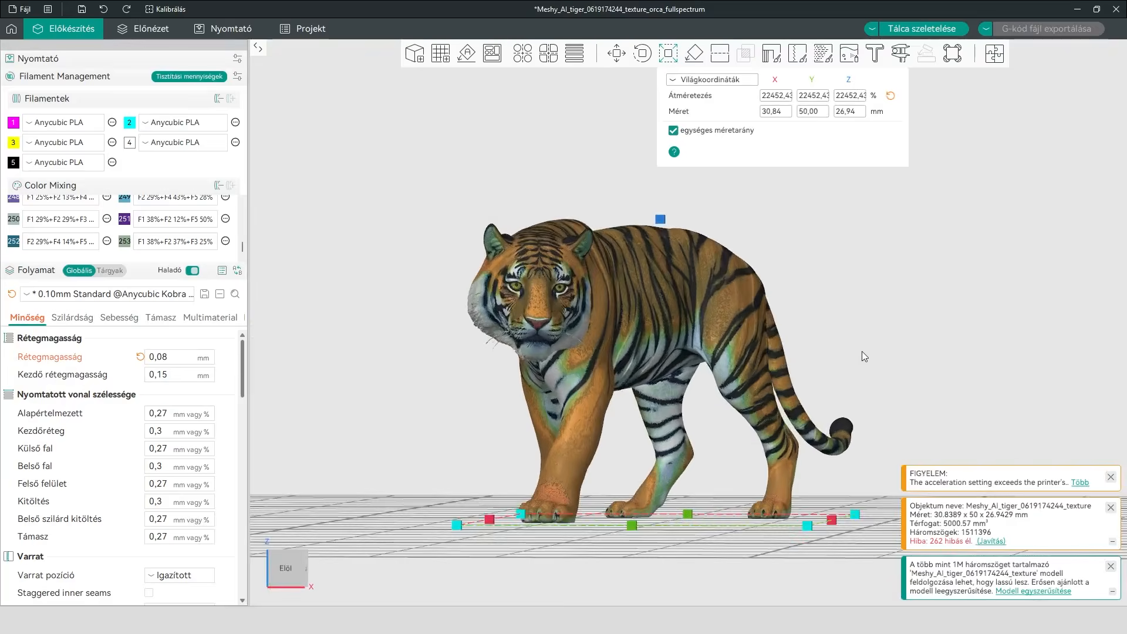
scroll(862, 351, up, 2)
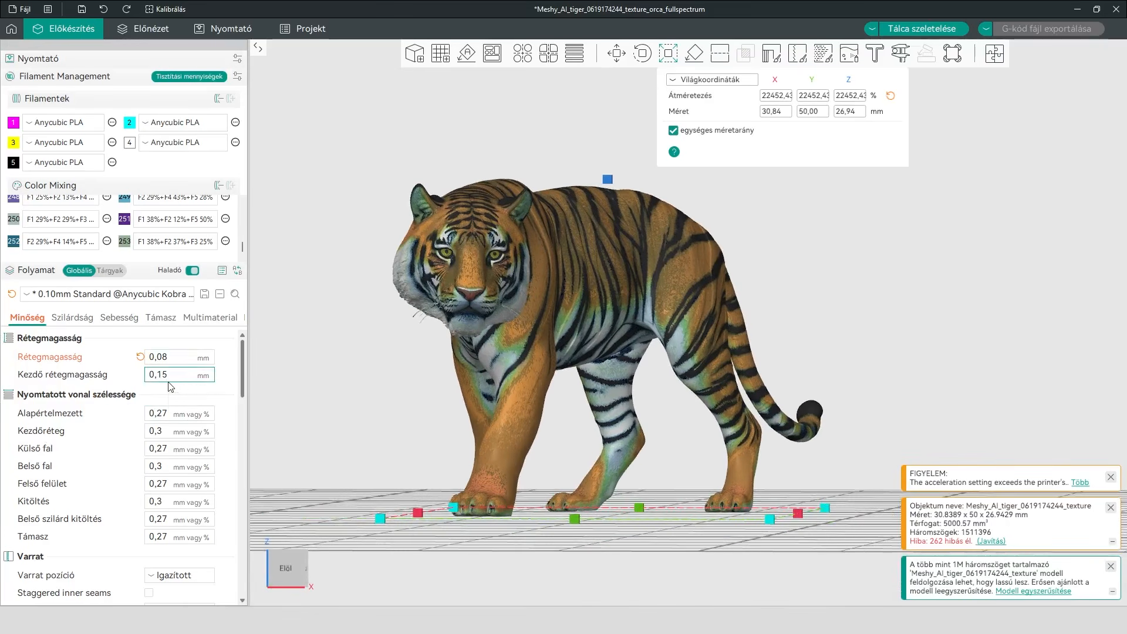
scroll(242, 388, down, 5)
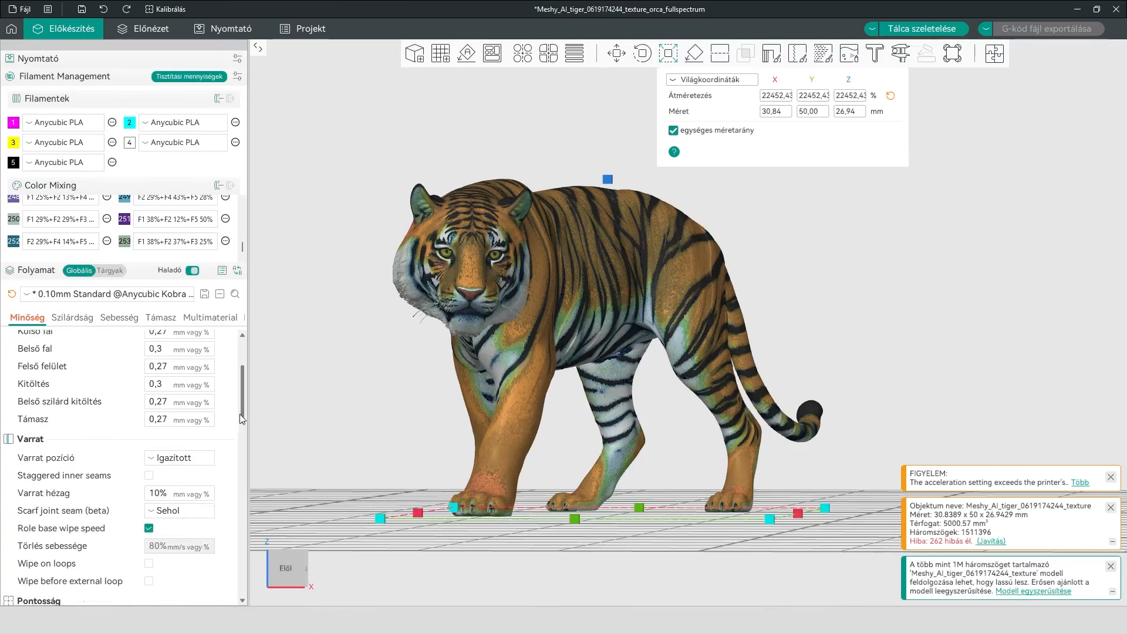
scroll(242, 382, up, 5)
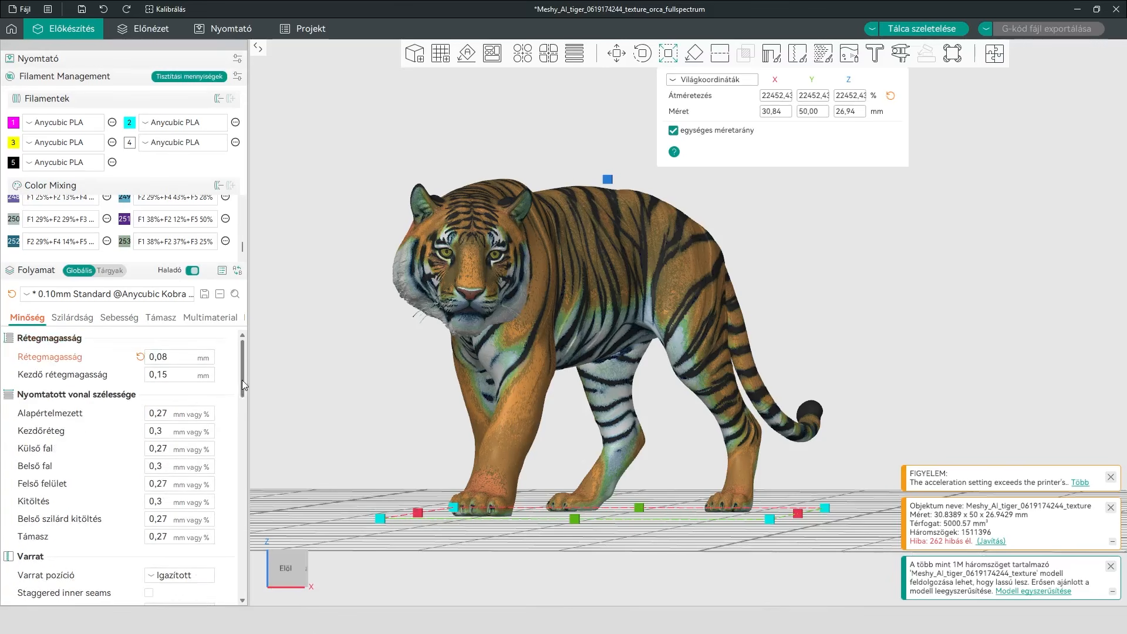
Review the prime tower and support settings, switching support generation on and off again
click(208, 319)
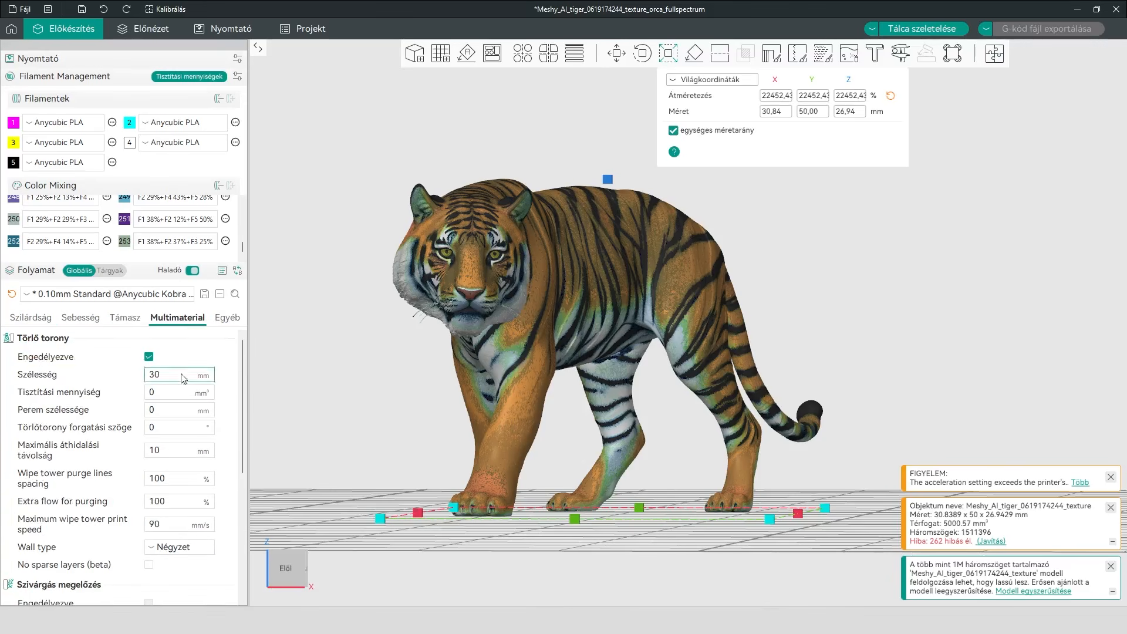
click(121, 320)
click(149, 357)
drag(244, 382, 243, 352)
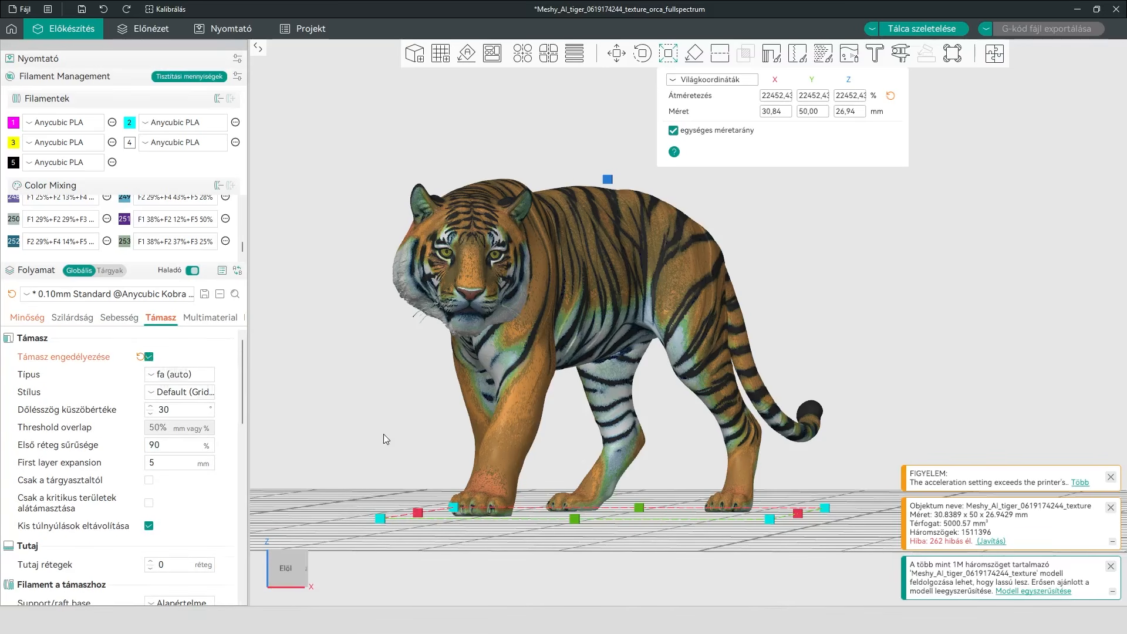
click(149, 357)
drag(243, 411, 260, 360)
Close the Scale tool and slice the plate with the tiger
drag(572, 421, 650, 407)
right_drag(812, 261, 903, 260)
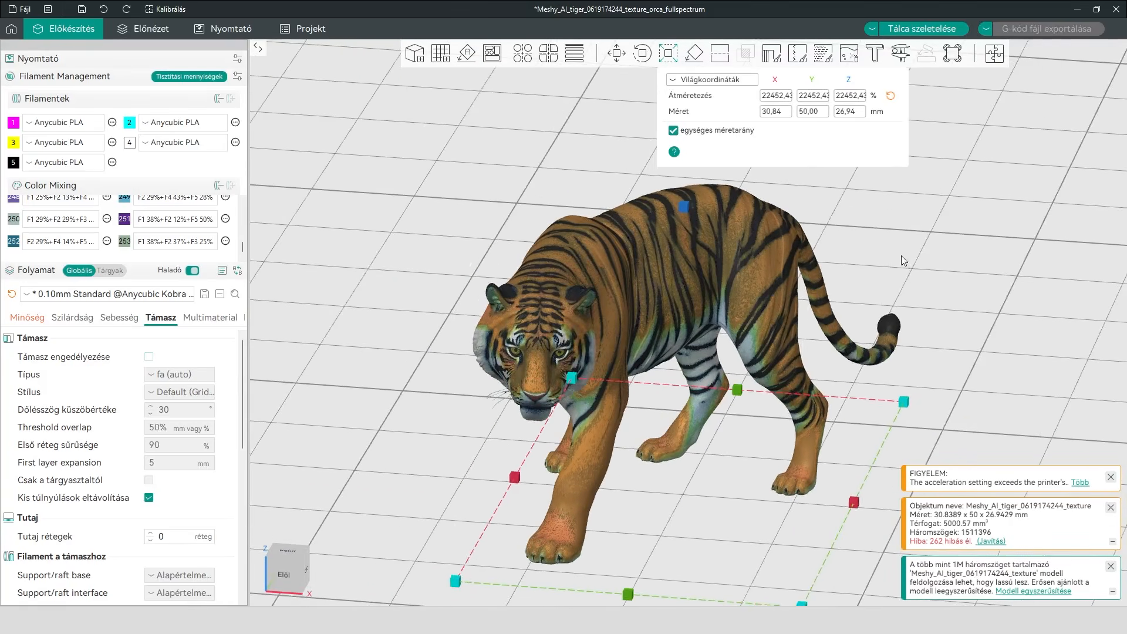
click(669, 58)
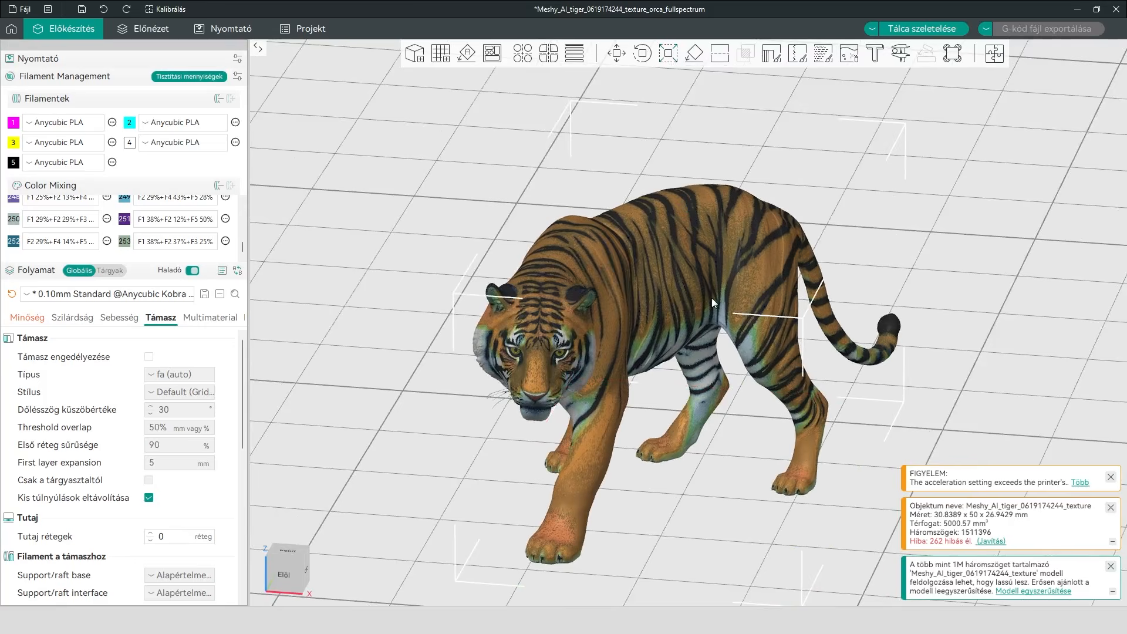
scroll(411, 381, down, 6)
scroll(451, 425, down, 7)
drag(453, 429, 626, 450)
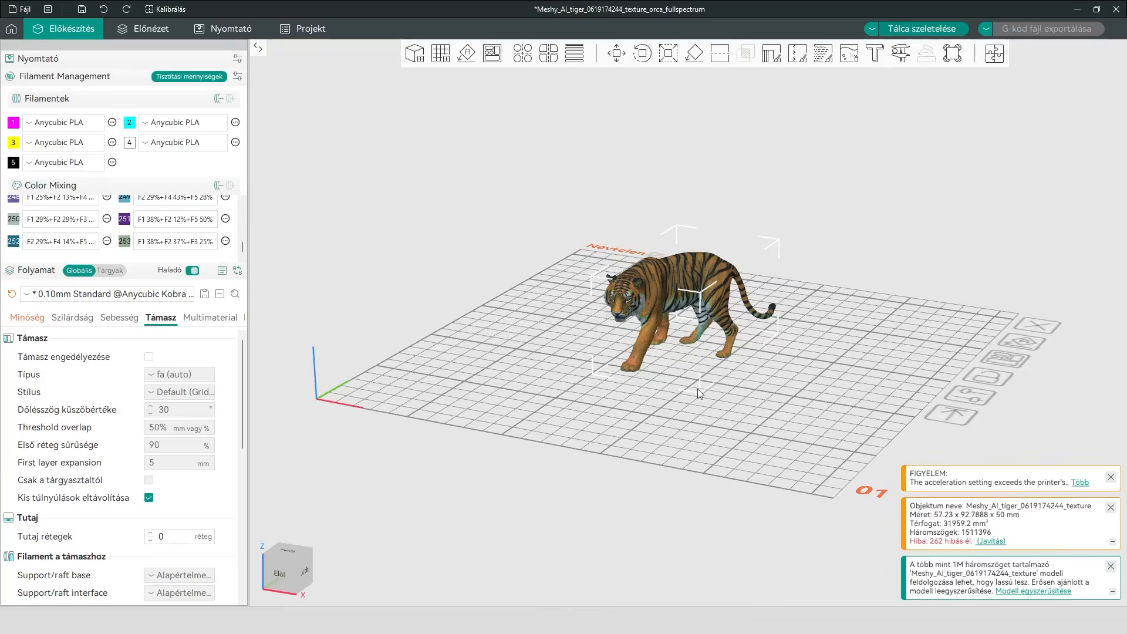
key(ctrl+r)
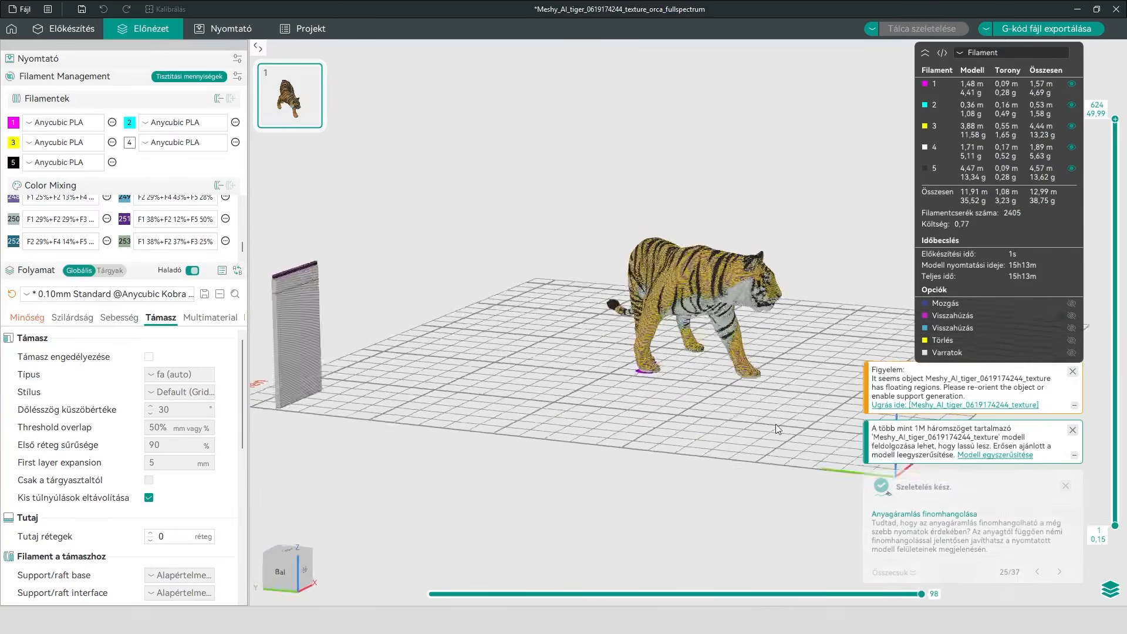
Inspect the sliced tiger's filament pattern and lower the displayed layer range to about mid-body to reveal the internal color segments
drag(758, 428, 704, 422)
scroll(706, 378, up, 3)
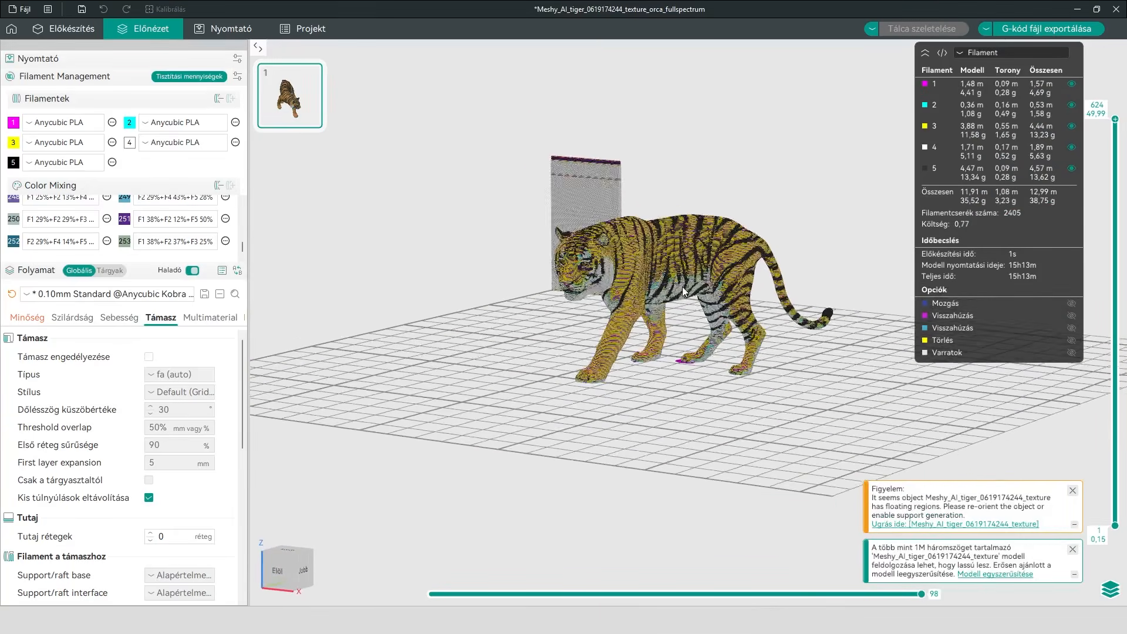
scroll(679, 280, up, 5)
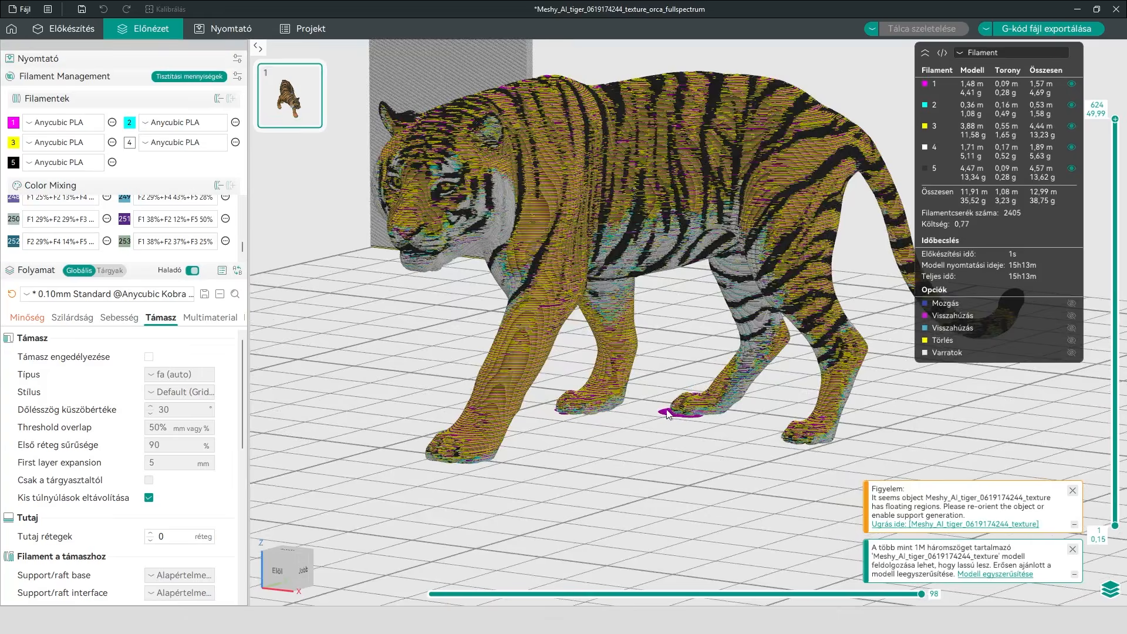
drag(659, 351, 958, 371)
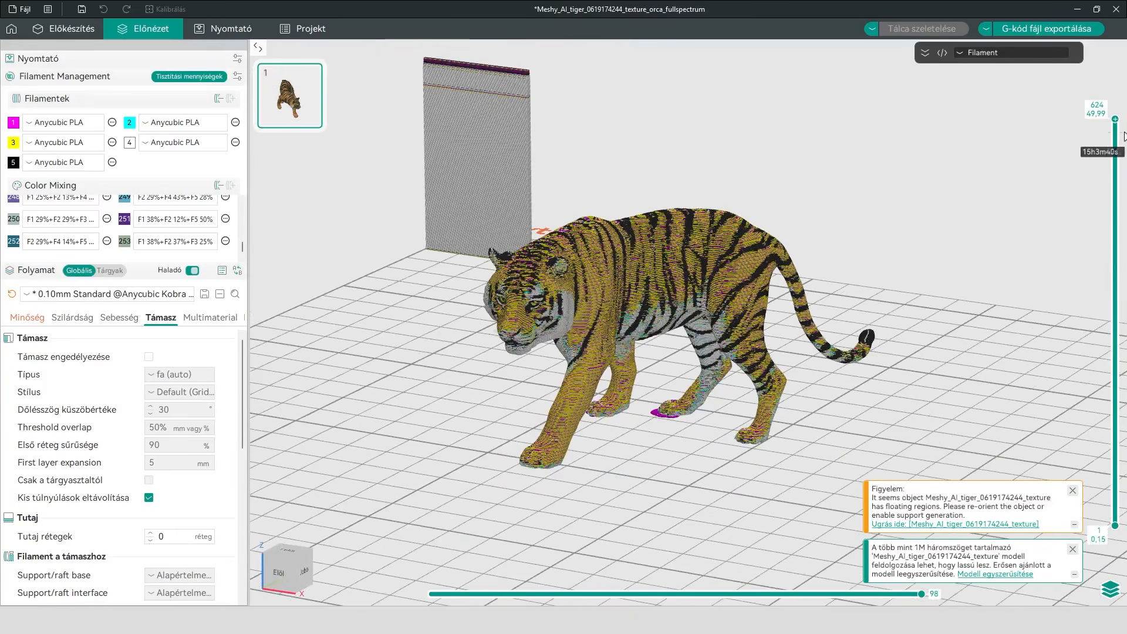
drag(1116, 120, 1108, 265)
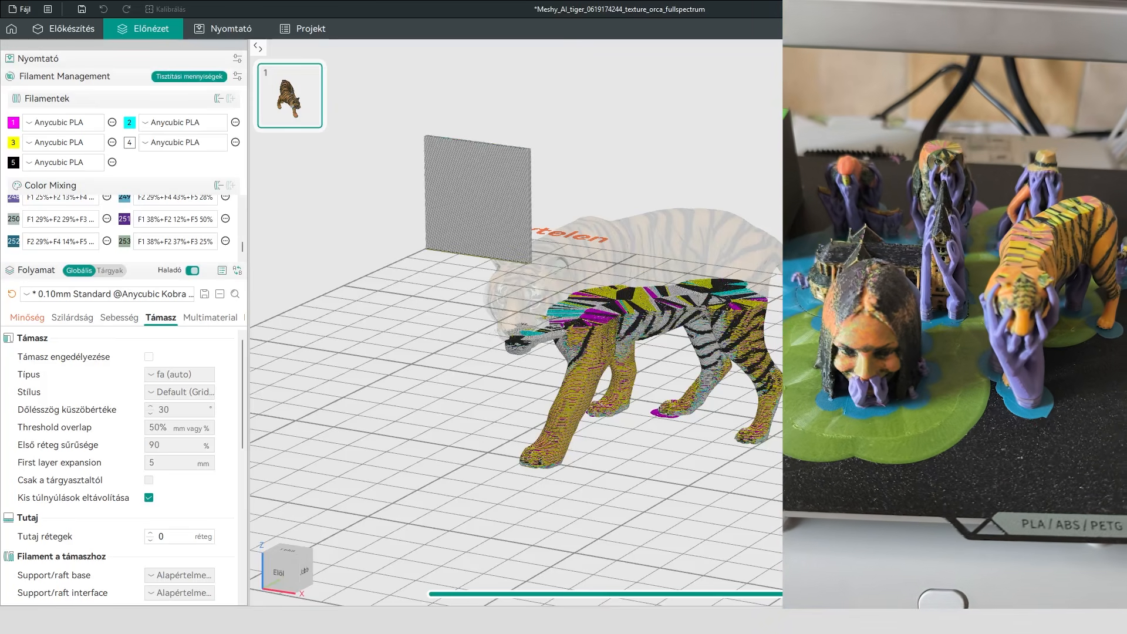
mouse_move(622, 352)
mouse_down()
mouse_move(763, 367)
mouse_move(675, 352)
mouse_move(632, 367)
mouse_up()
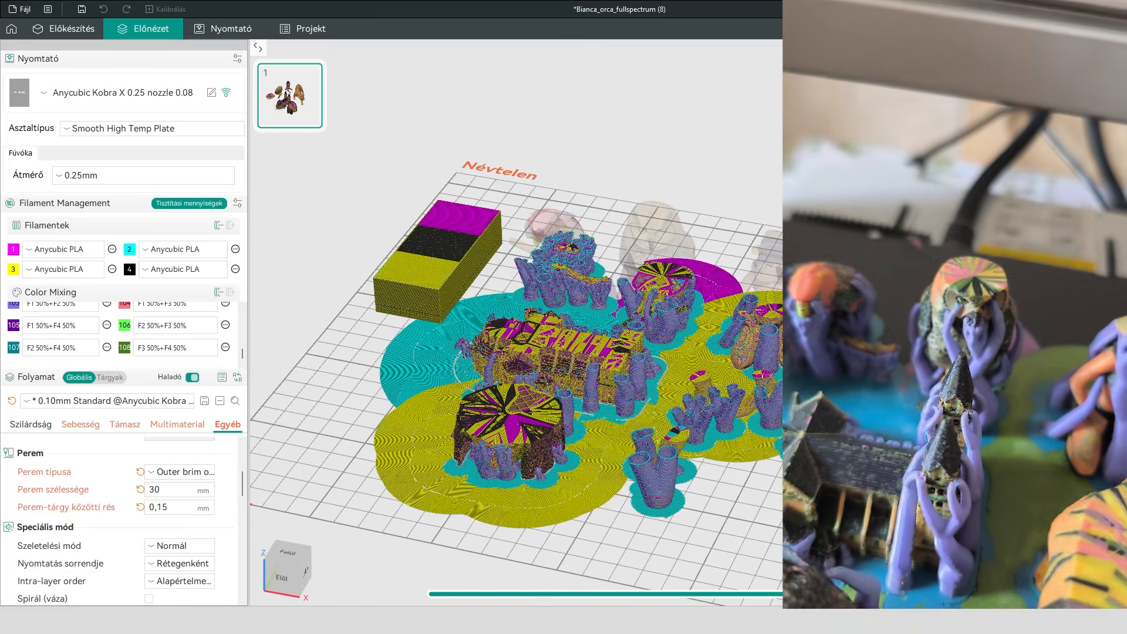
Examine the multi-model project in its sliced preview and in the preparation view, including the head, tiger and Color Mixing entries
drag(656, 483, 648, 468)
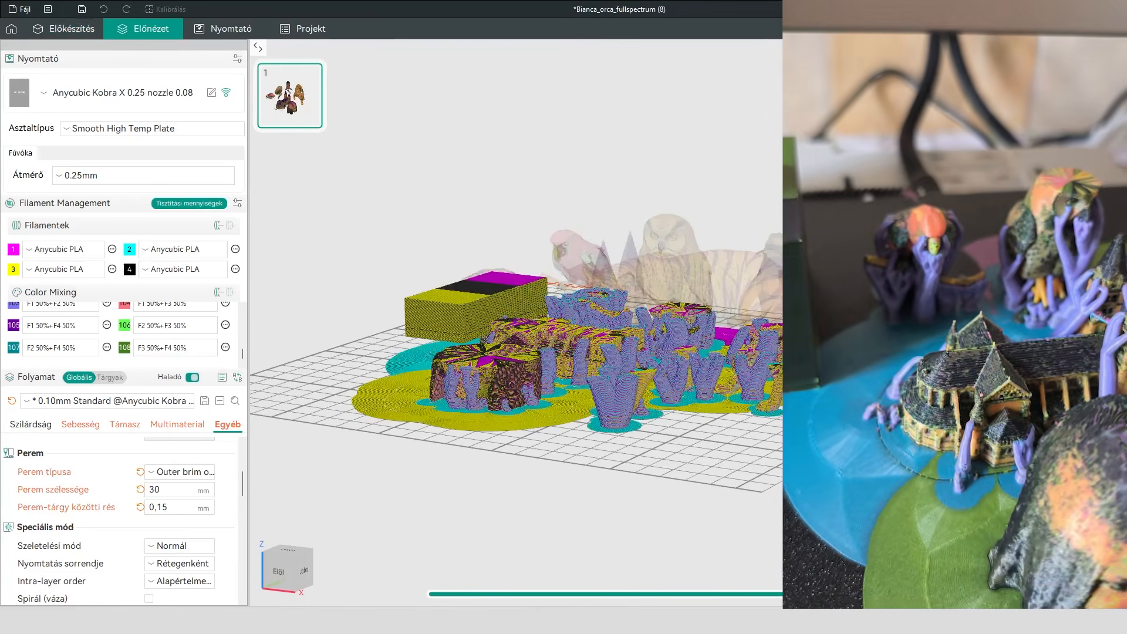
key(Tab)
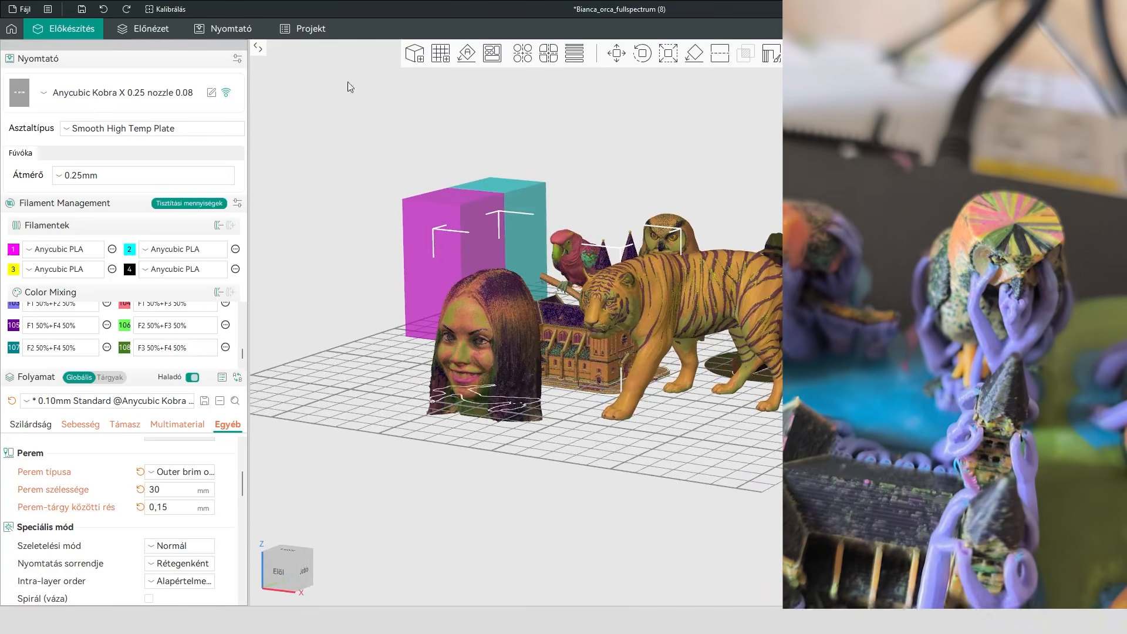
drag(594, 432, 591, 484)
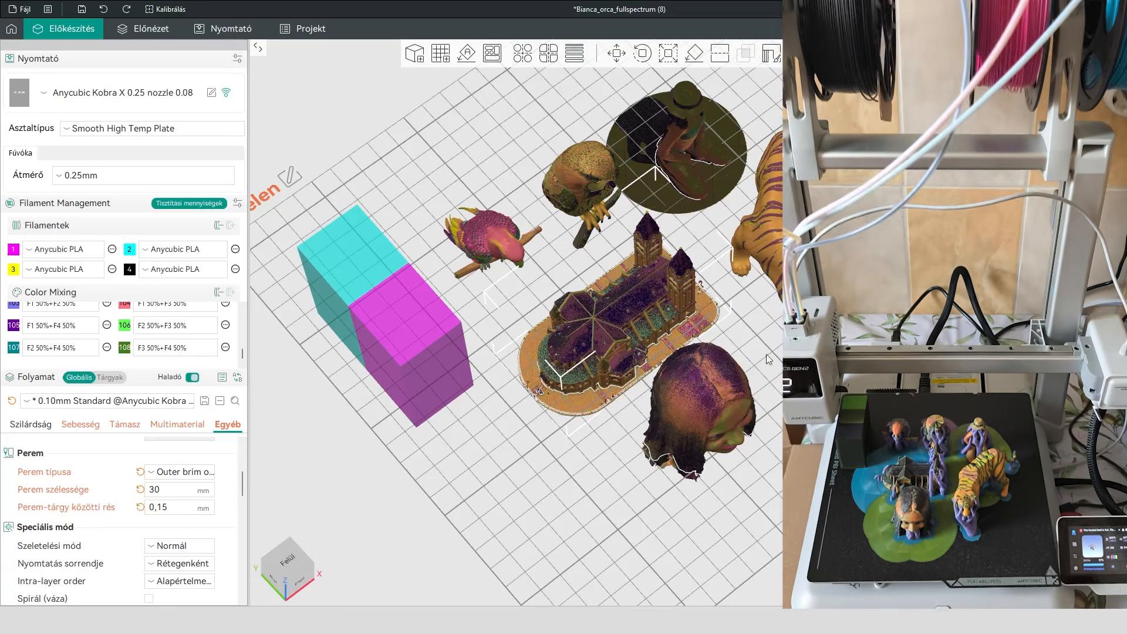
drag(706, 477, 658, 437)
scroll(485, 332, up, 4)
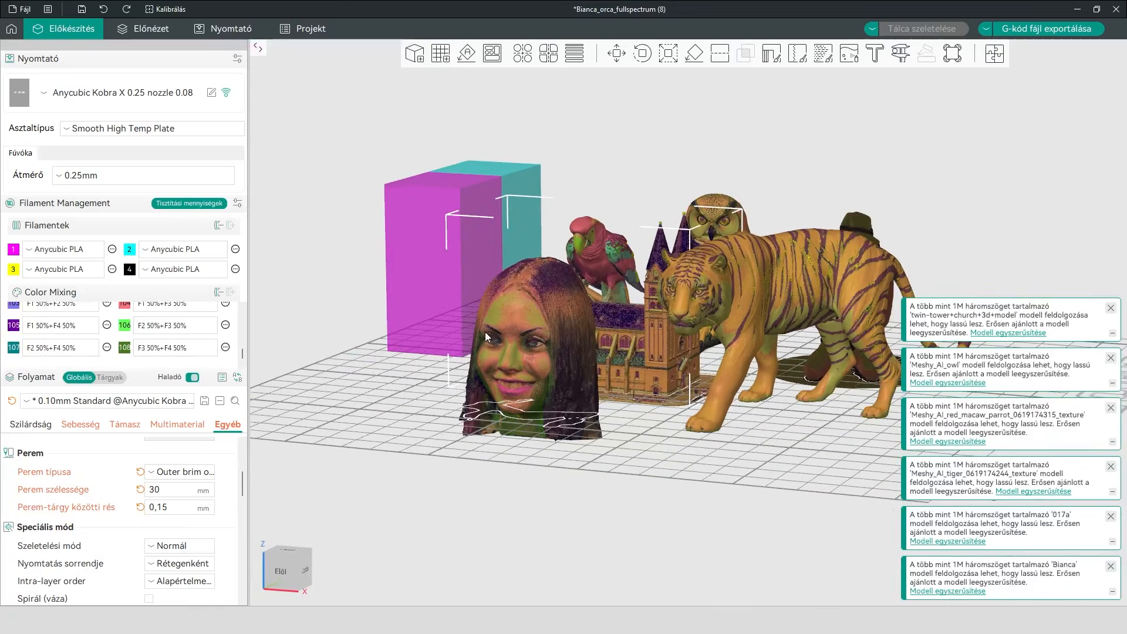
scroll(533, 368, up, 5)
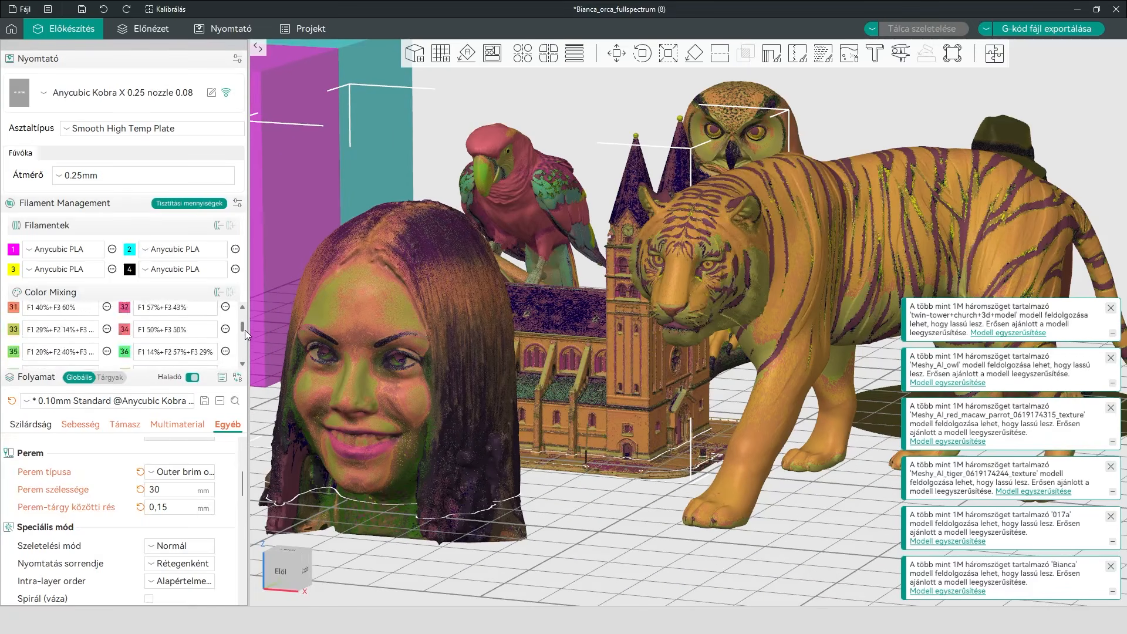
drag(243, 325, 246, 337)
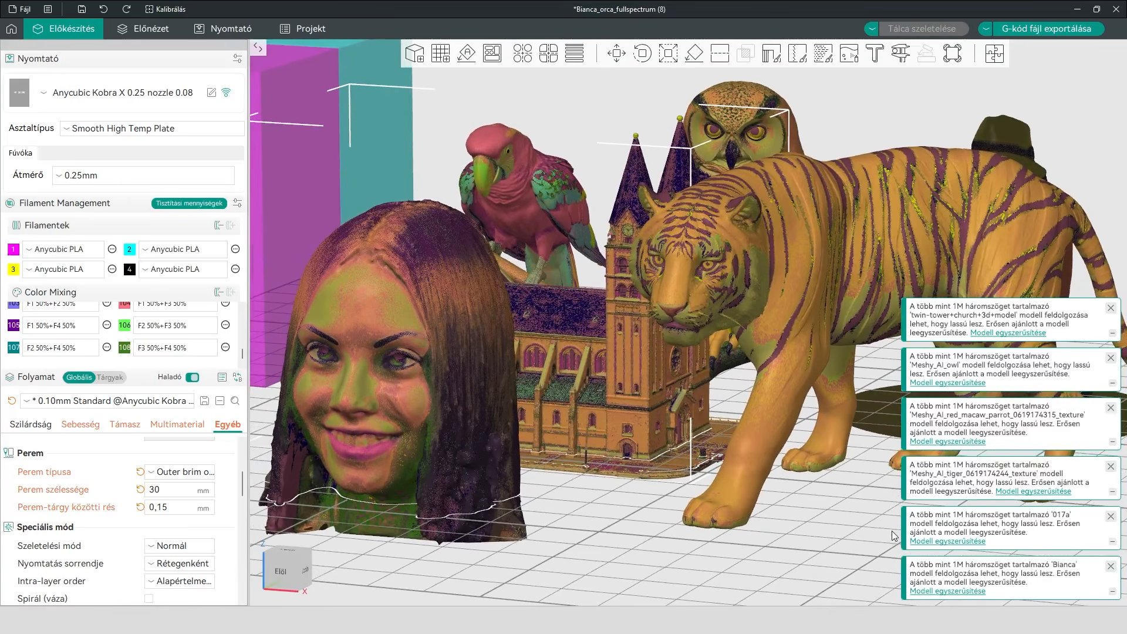
scroll(894, 536, up, 5)
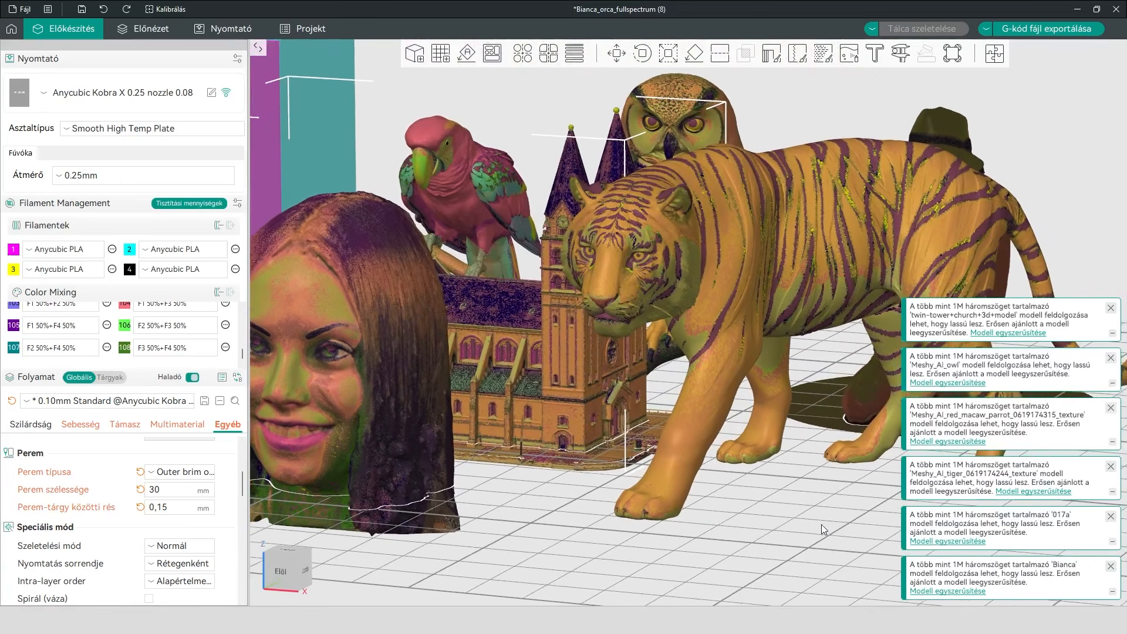
scroll(809, 519, up, 2)
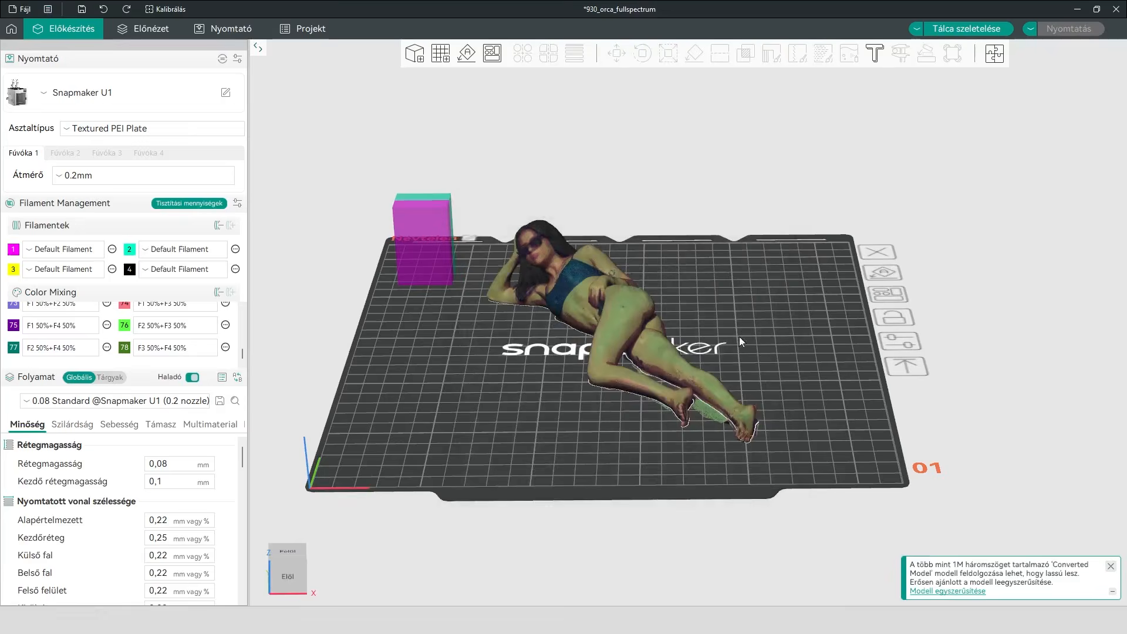
Examine the model in the 930_orca_fullspectrum project and the animal group's mixed colors, ending close up on the lion's face
drag(739, 337, 822, 329)
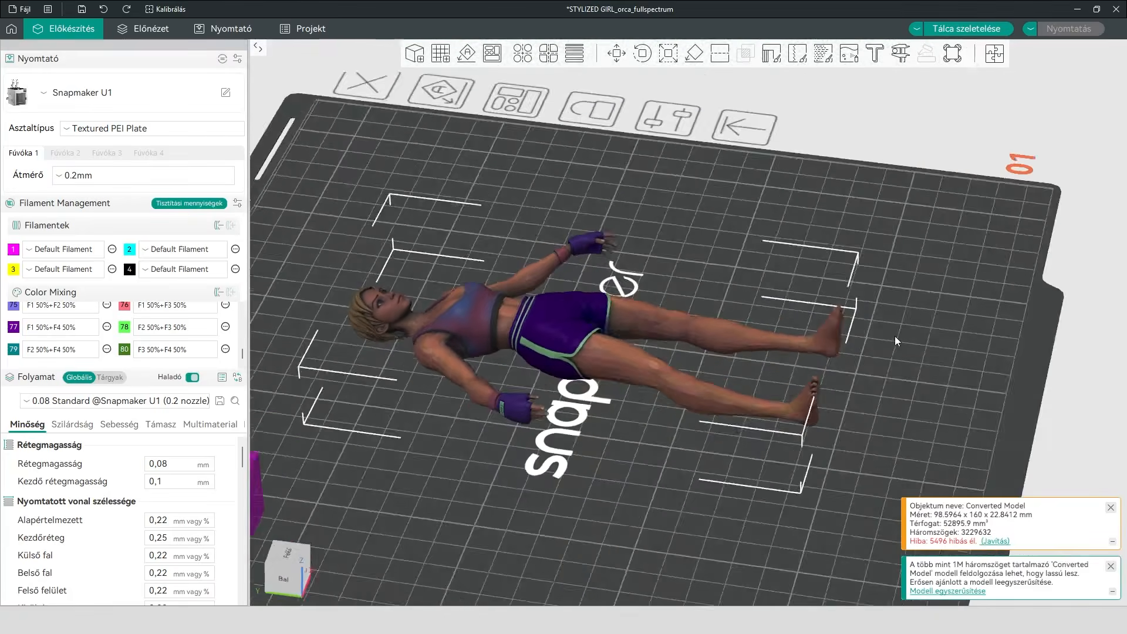
drag(894, 336, 835, 358)
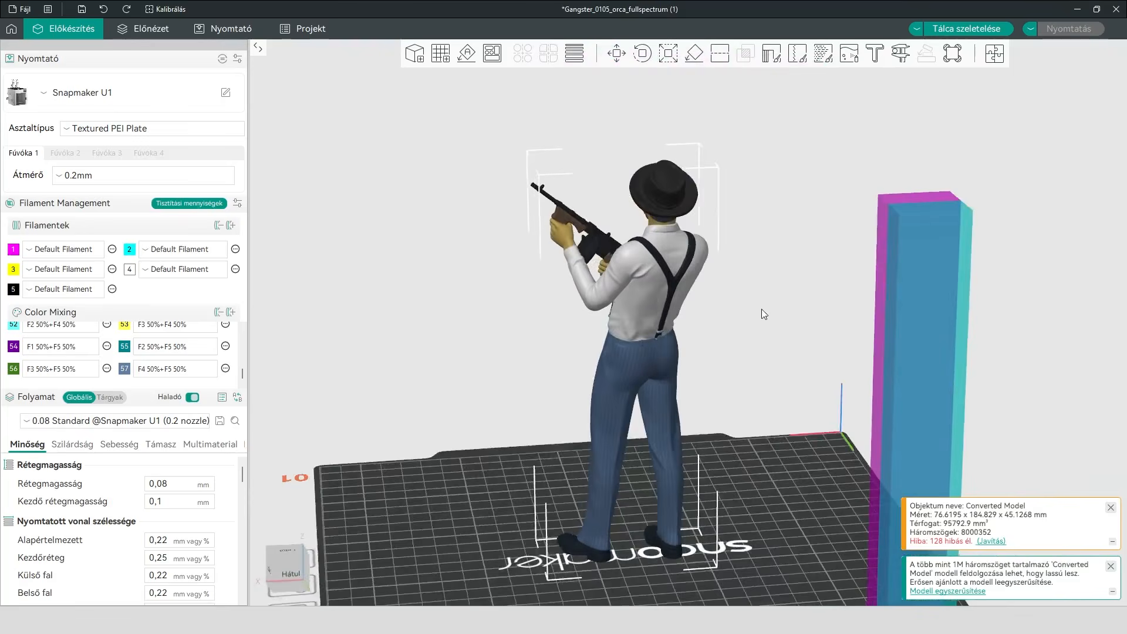
drag(762, 309, 556, 302)
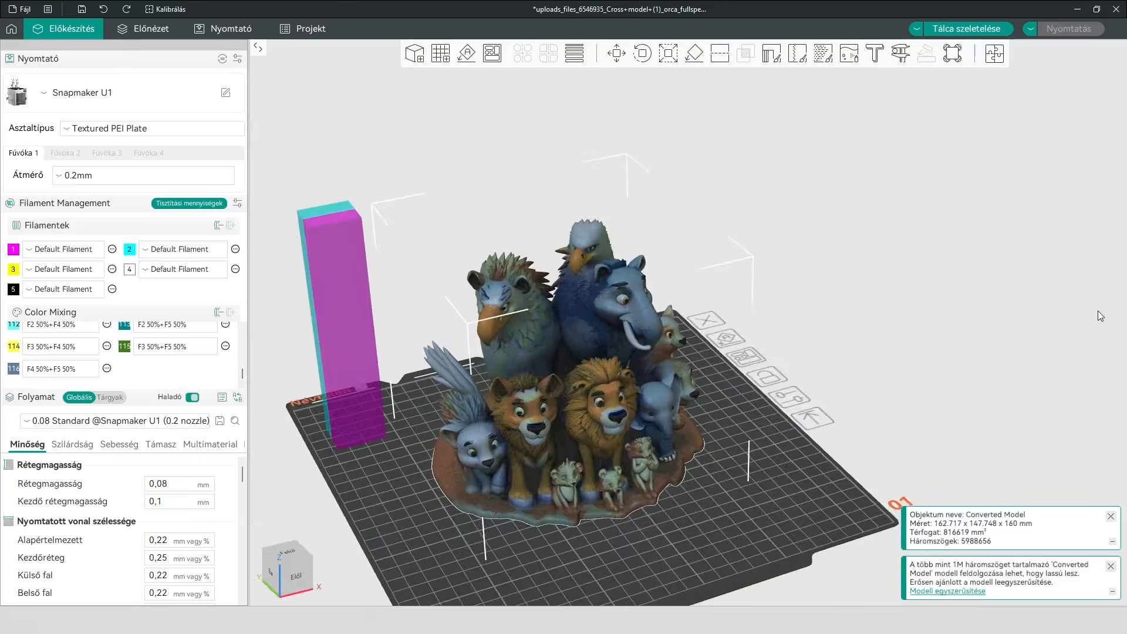
drag(1097, 311, 812, 294)
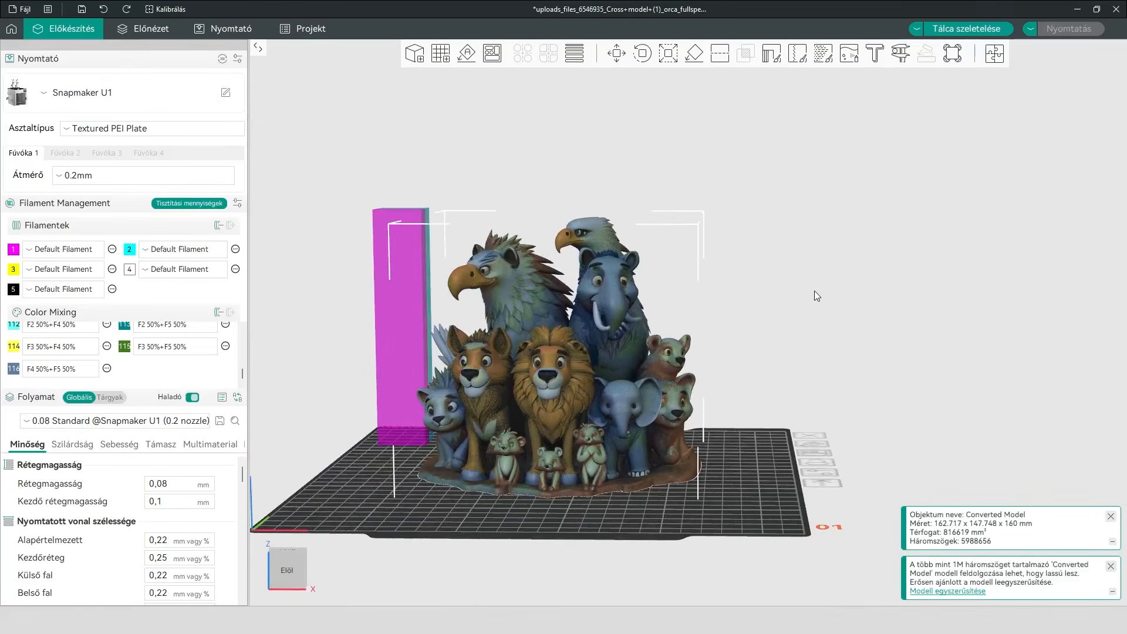
scroll(633, 354, up, 6)
right_drag(851, 395, 1118, 351)
scroll(617, 479, up, 2)
scroll(617, 480, up, 2)
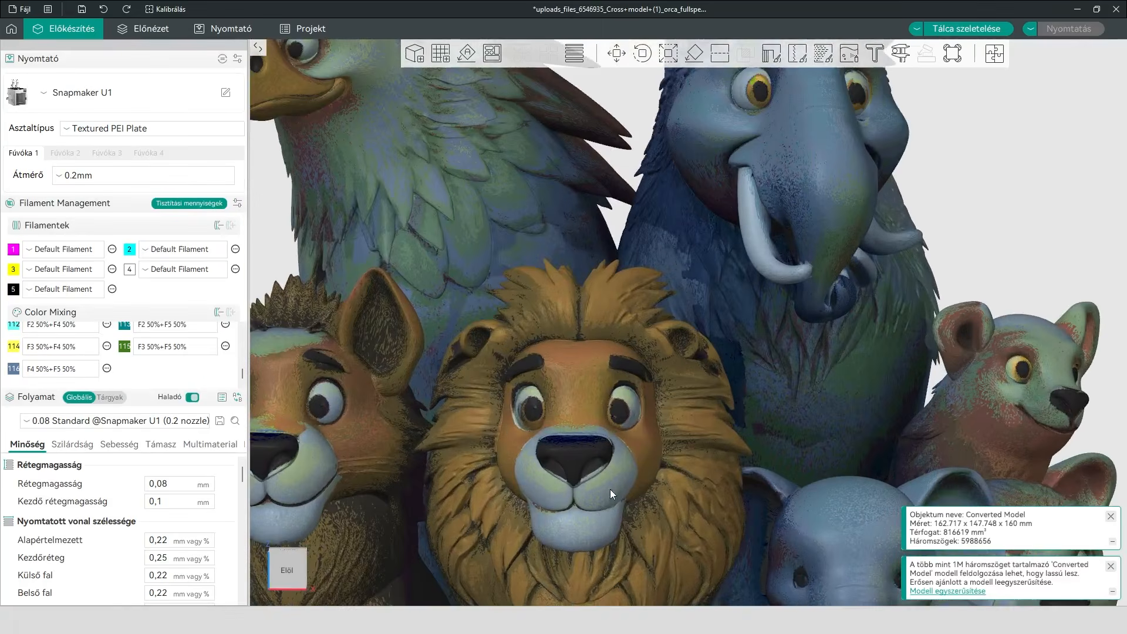